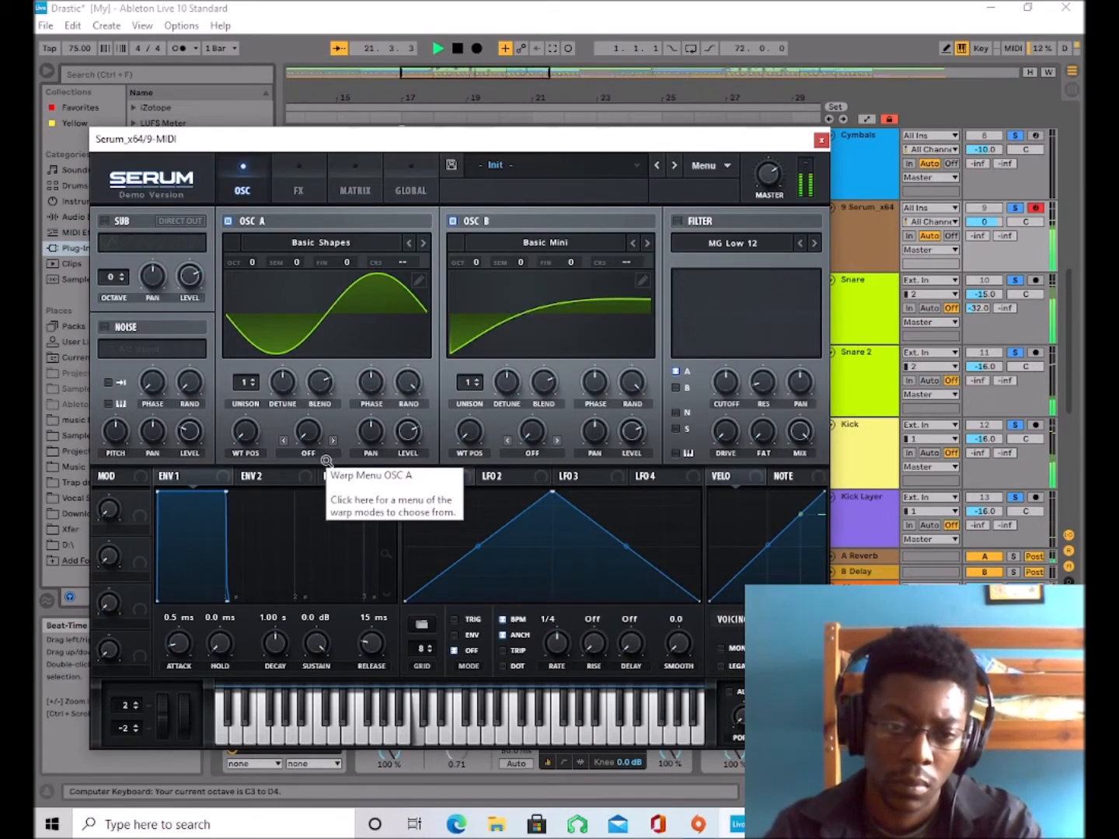
Set oscillator A's warp mode to FM (from B) and oscillator B's to Sync (No Window).
{"action": "left_click", "coordinate": [326, 461]}
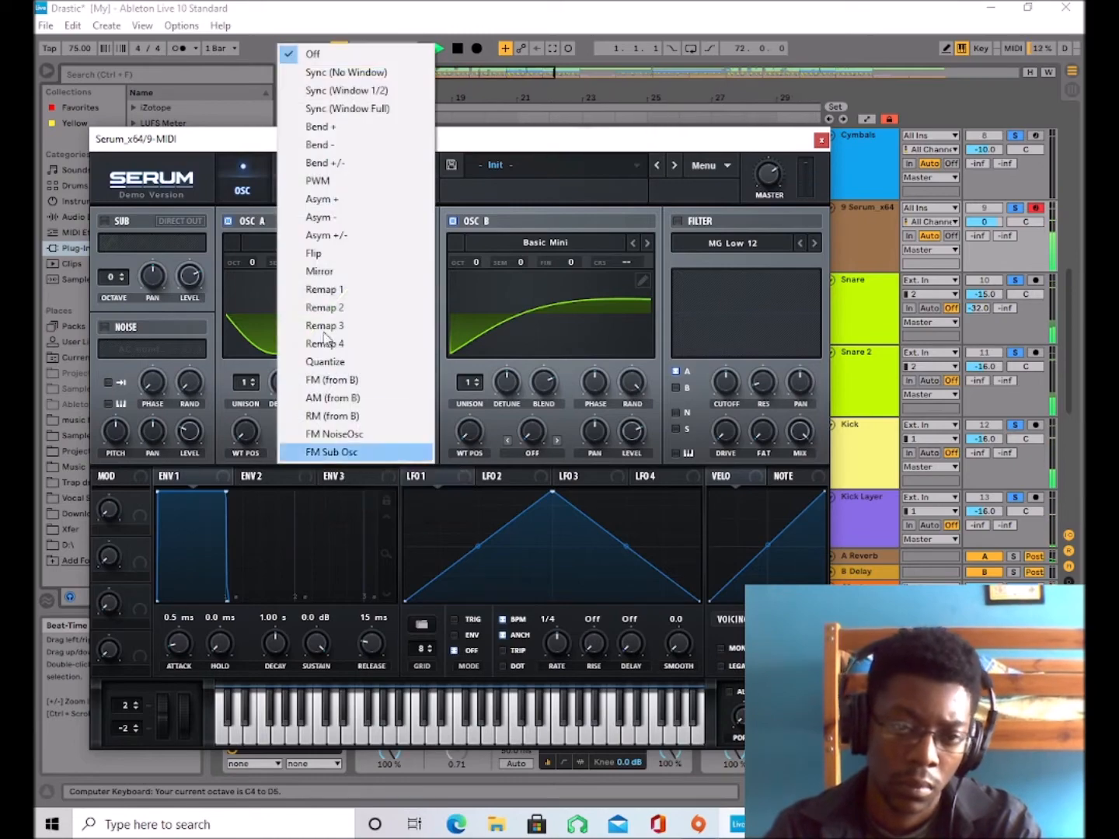
{"action": "left_click", "coordinate": [353, 378]}
{"action": "left_click", "coordinate": [531, 453]}
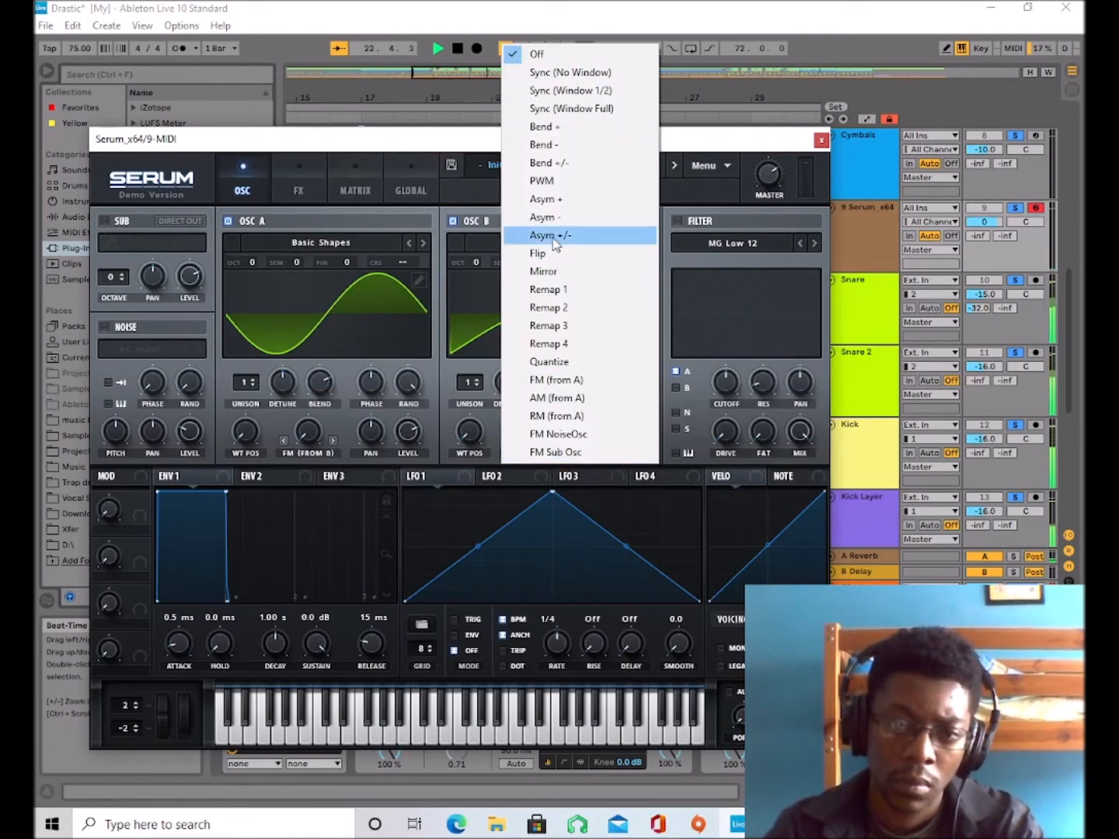
{"action": "left_click", "coordinate": [579, 71]}
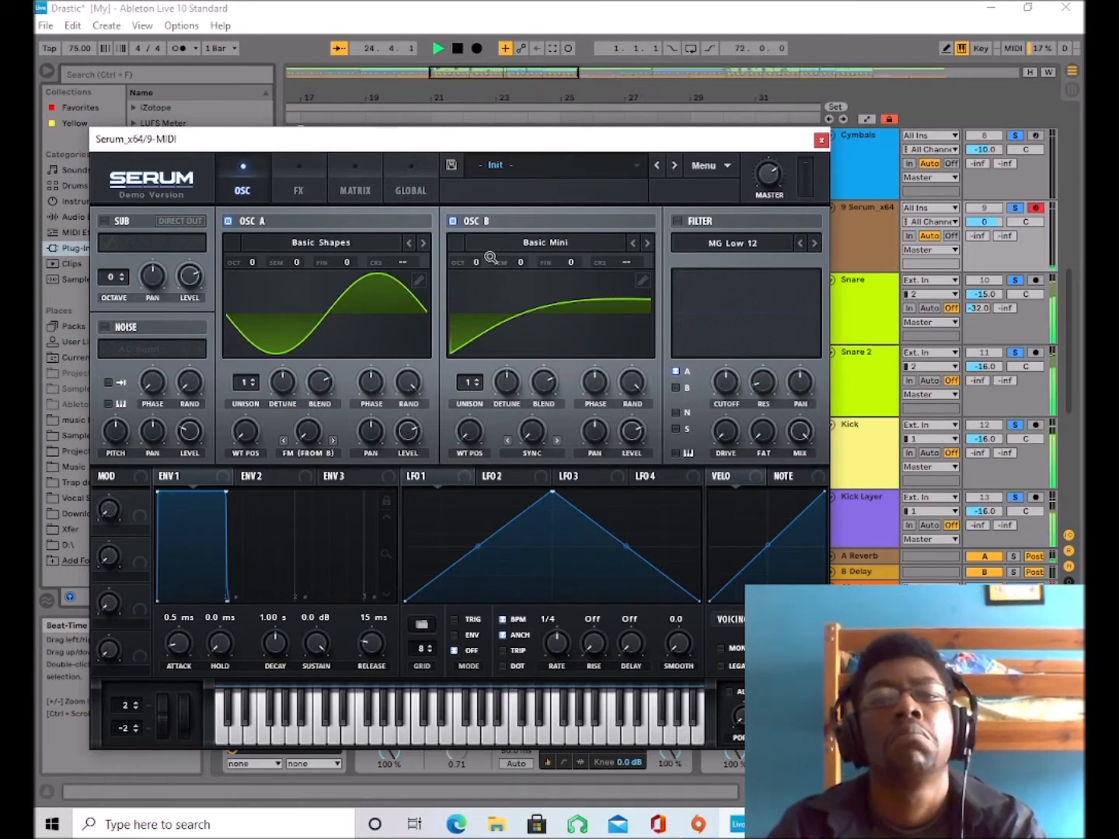
Adjust oscillator B's wavetable position and set oscillator A's FM warp amount to 21%.
{"action": "left_click_drag", "start_coordinate": [469, 431], "coordinate": [484, 358]}
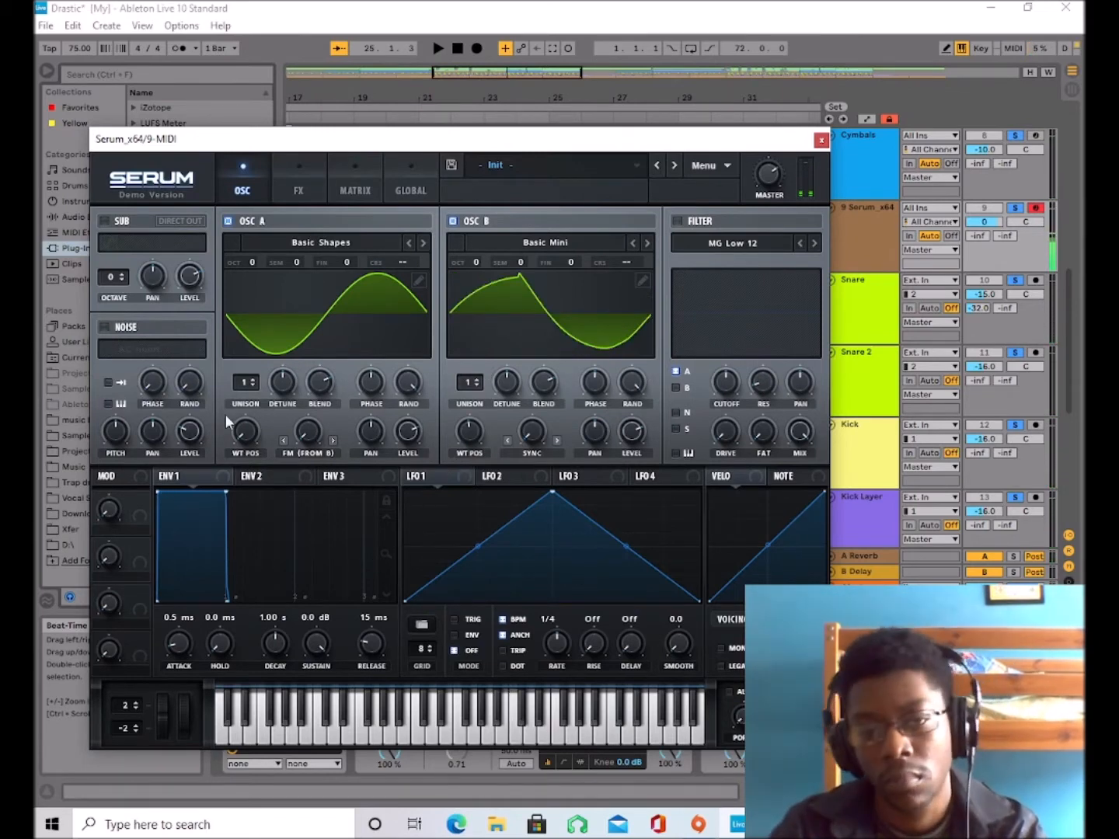
{"action": "left_click_drag", "start_coordinate": [311, 431], "coordinate": [247, 402]}
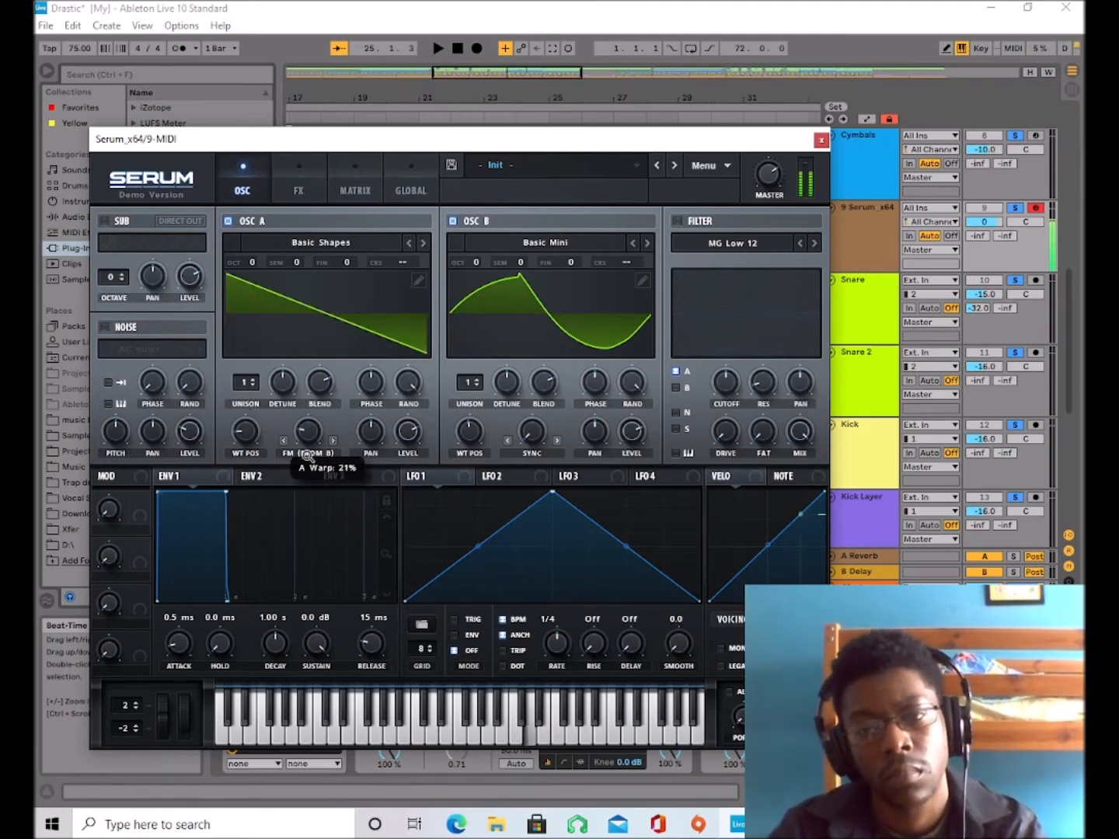
{"action": "left_click_drag", "start_coordinate": [245, 437], "coordinate": [244, 458]}
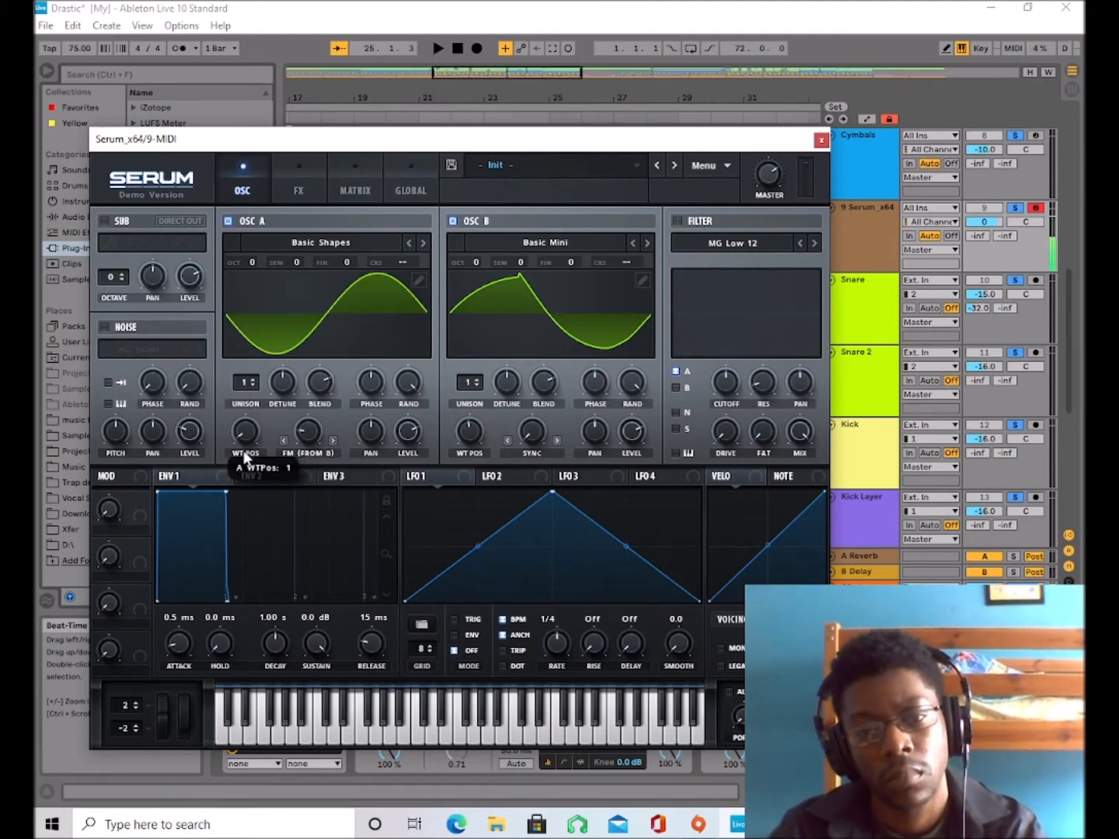
Enable the noise oscillator with the BrightWhite sample at 17% level, and fine-tune oscillator B's sync warp amount.
{"action": "left_click", "coordinate": [104, 327]}
{"action": "left_click", "coordinate": [150, 349]}
{"action": "mouse_move", "coordinate": [159, 367]}
{"action": "left_click", "coordinate": [280, 440]}
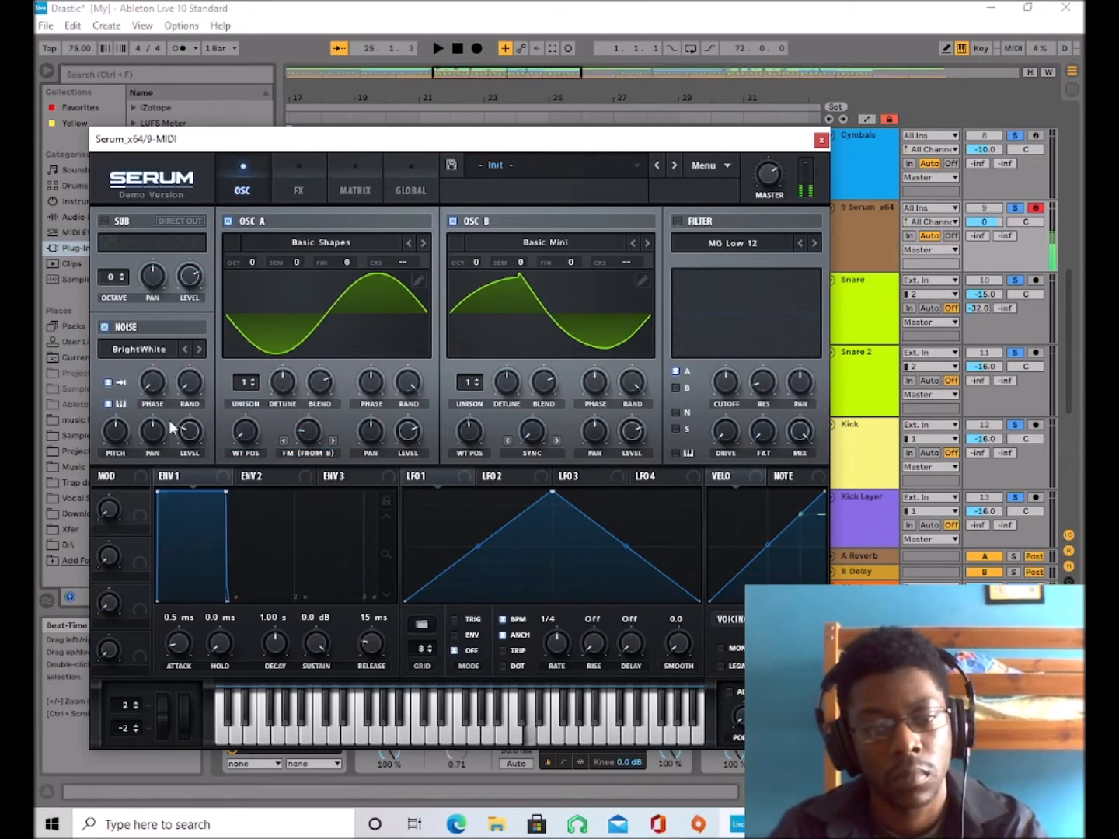
{"action": "left_click_drag", "start_coordinate": [193, 431], "coordinate": [191, 445]}
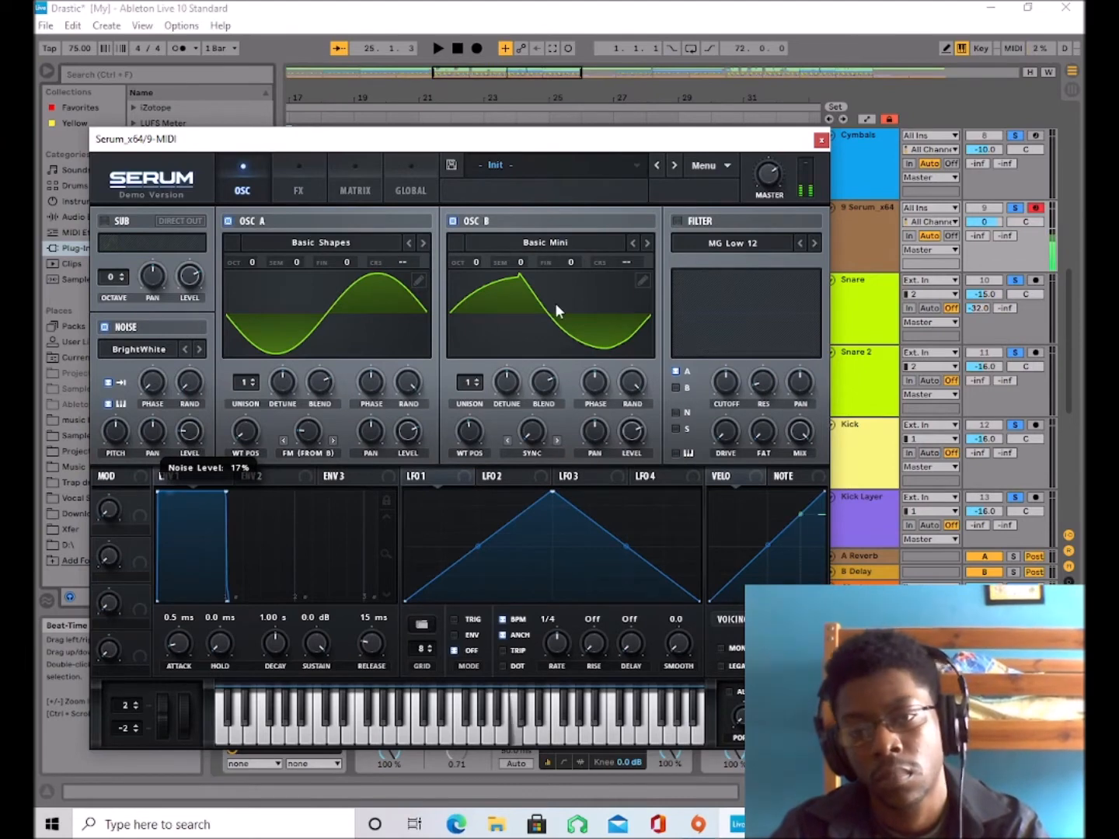
{"action": "left_click_drag", "start_coordinate": [541, 436], "coordinate": [529, 404]}
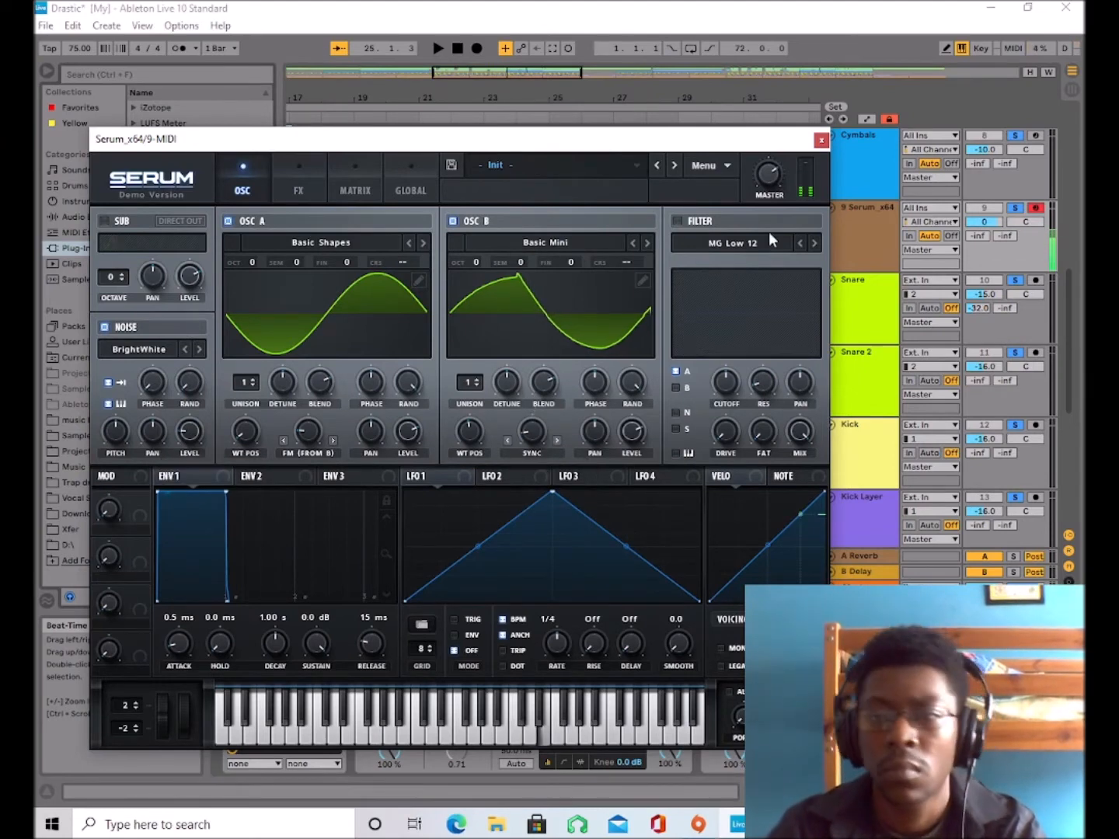
Enable the filter with the Cmb HL6- type, lower its cutoff and route oscillator B through it.
{"action": "left_click", "coordinate": [676, 222]}
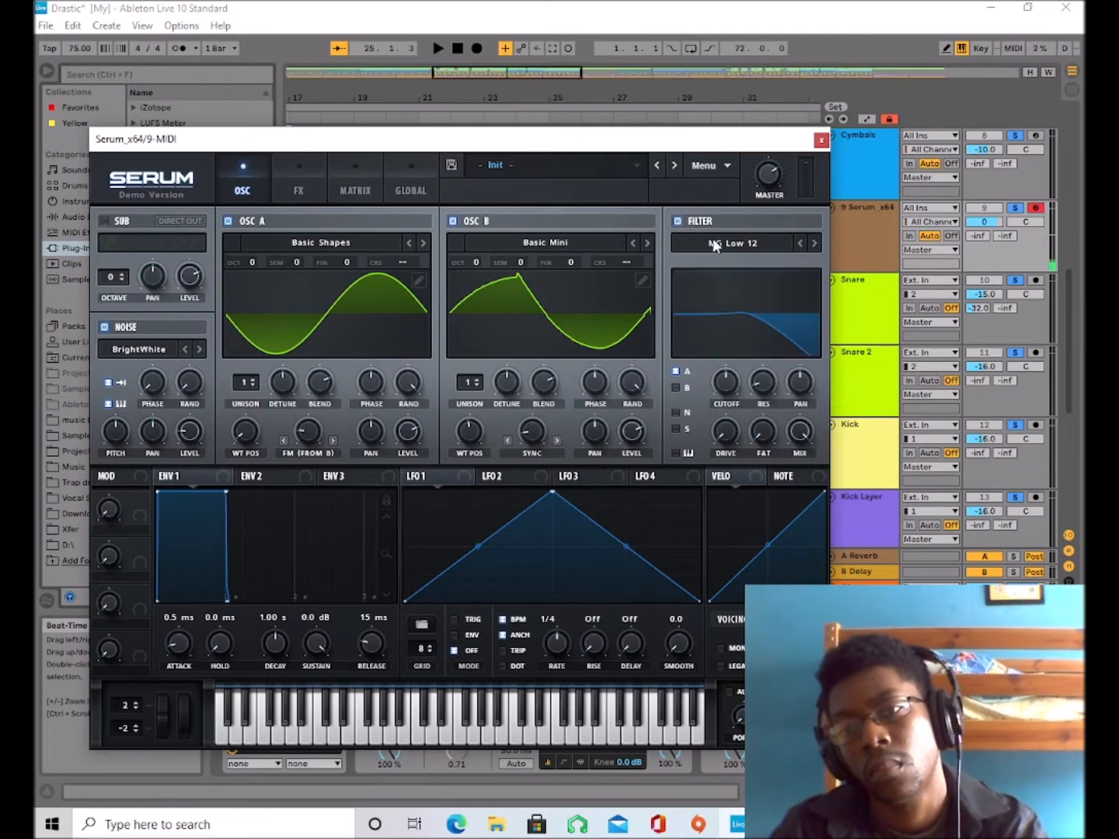
{"action": "left_click", "coordinate": [731, 243]}
{"action": "mouse_move", "coordinate": [718, 299]}
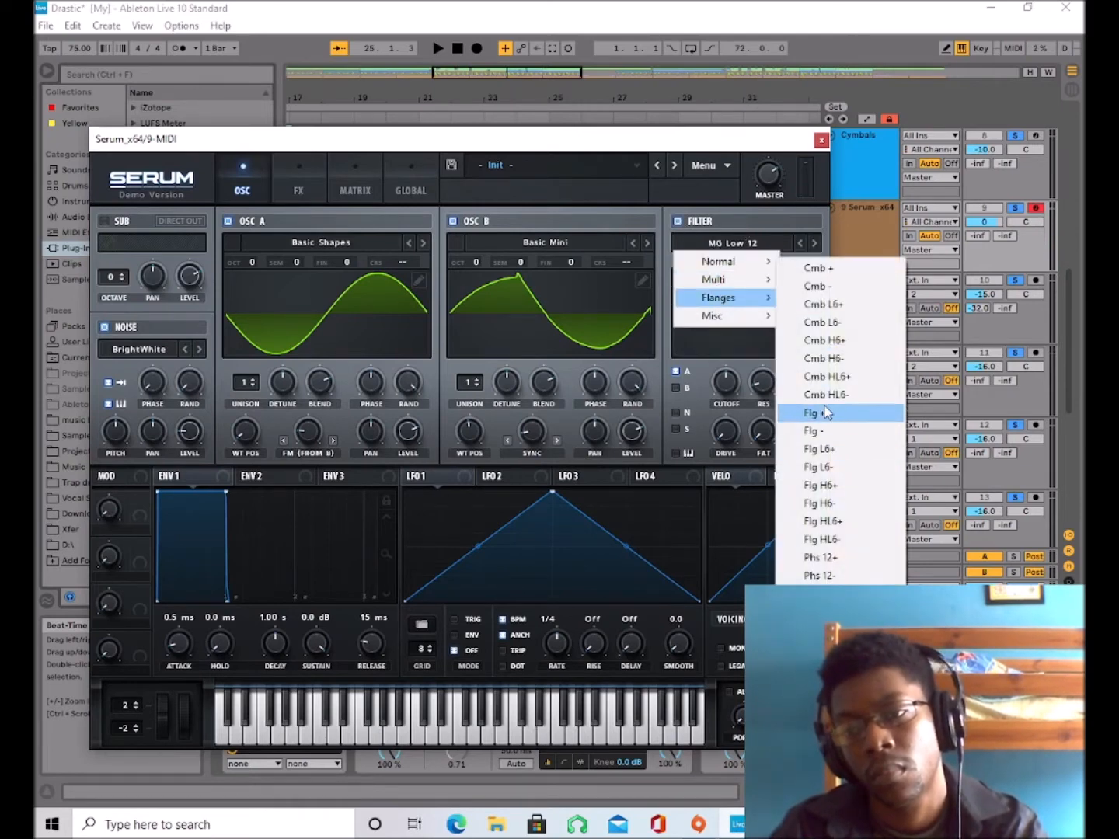
{"action": "left_click", "coordinate": [827, 395]}
{"action": "left_click_drag", "start_coordinate": [725, 382], "coordinate": [715, 443]}
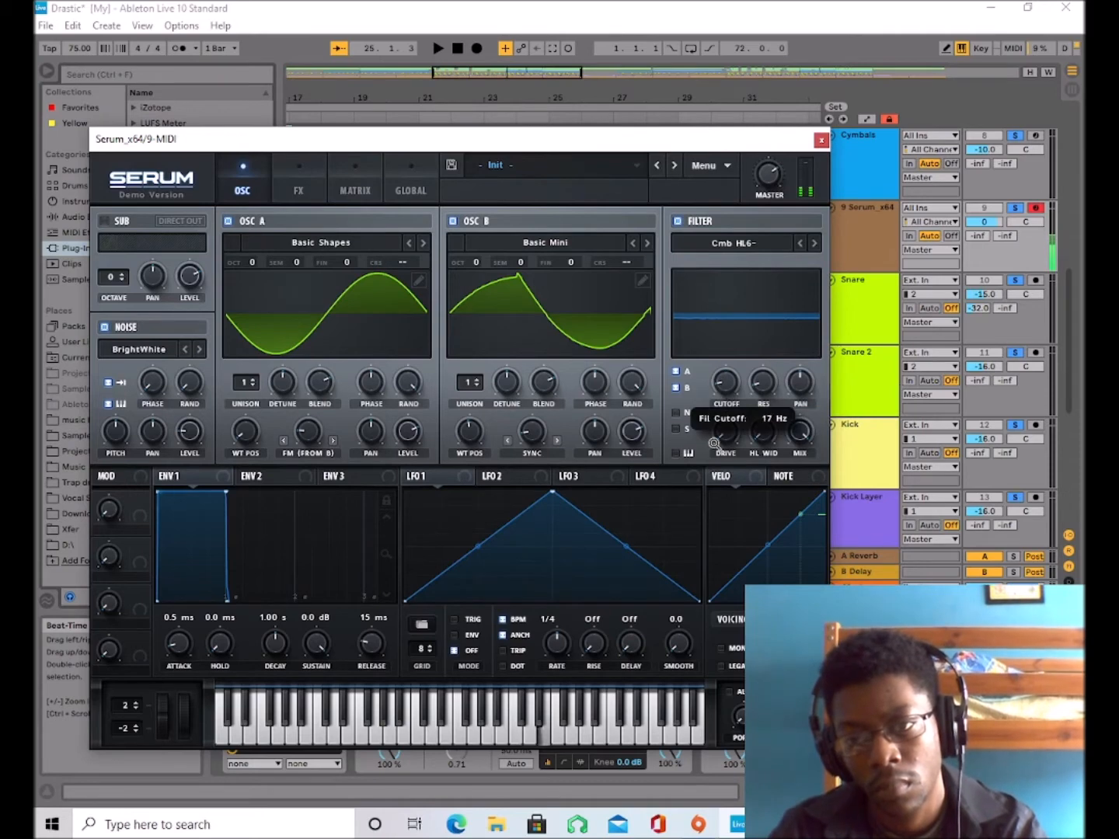
Change the filter type to Combs, enable its key tracking and noise input, and adjust its drive.
{"action": "left_click", "coordinate": [745, 241]}
{"action": "mouse_move", "coordinate": [750, 317]}
{"action": "left_click", "coordinate": [845, 487]}
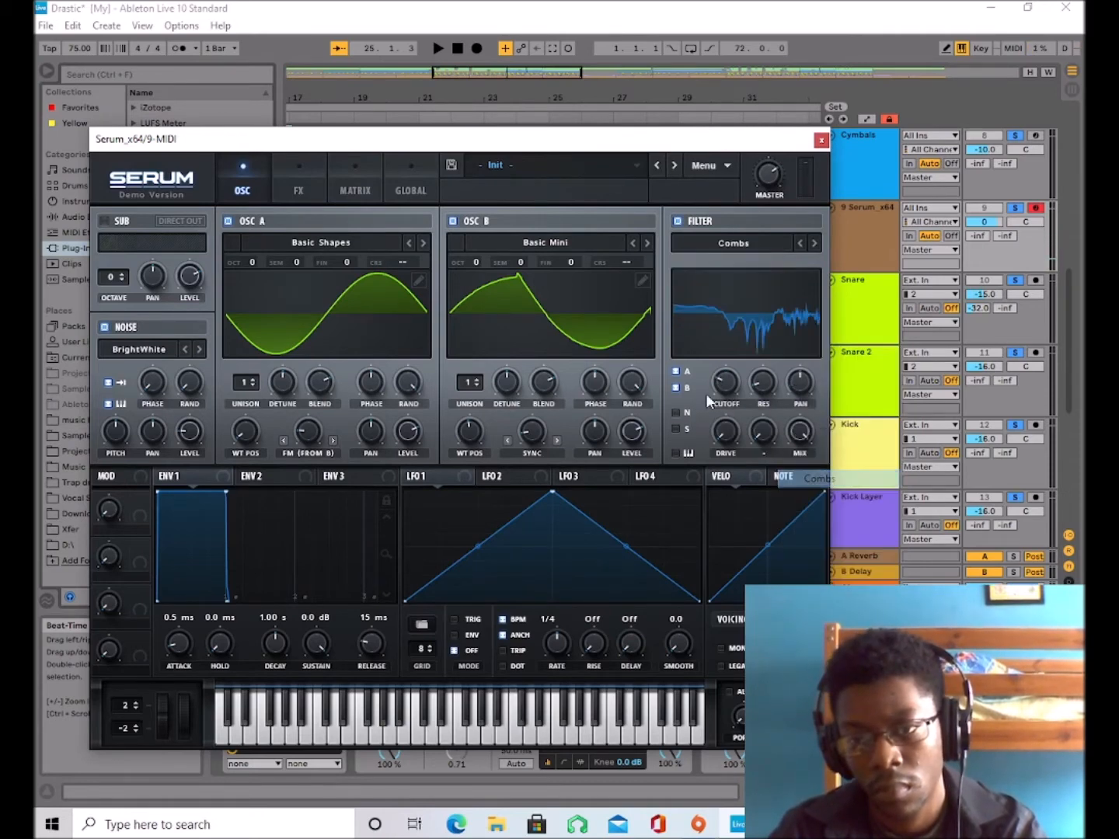
{"action": "left_click", "coordinate": [679, 453]}
{"action": "left_click_drag", "start_coordinate": [729, 420], "coordinate": [630, 547]}
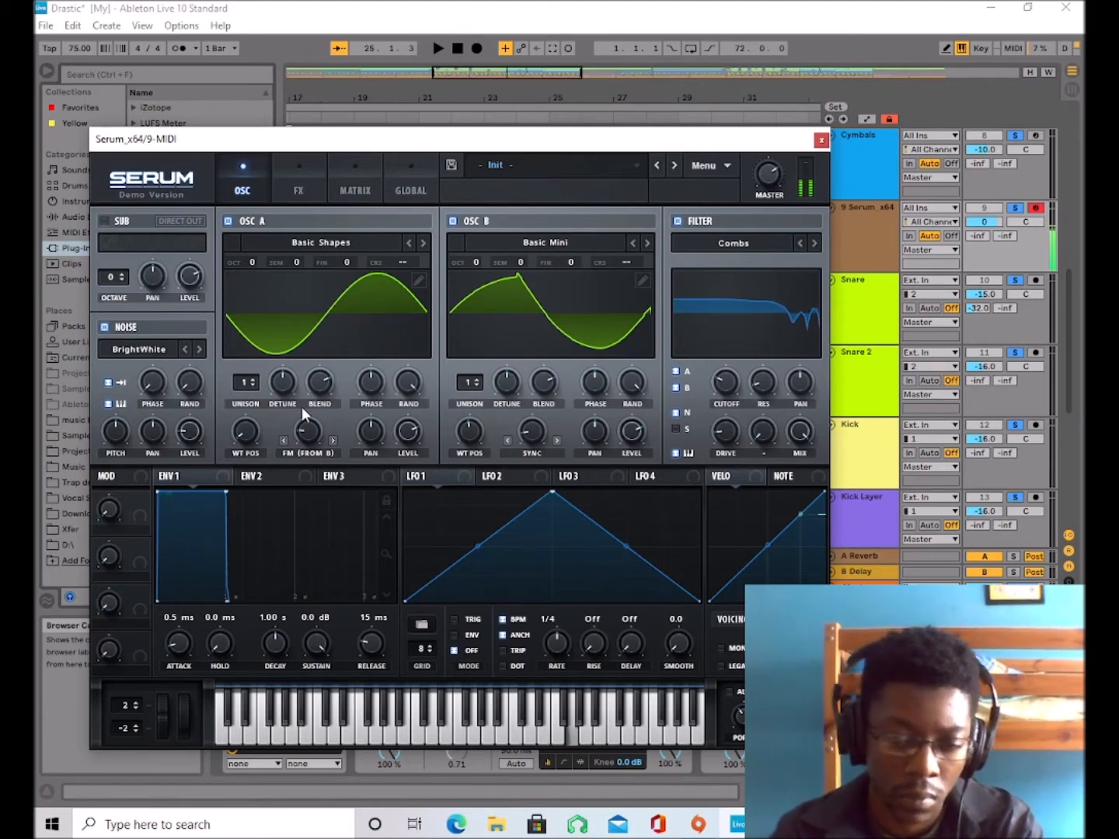
Set Env 1's attack to 182 ms and oscillator B's wavetable position to 2.
{"action": "left_click_drag", "start_coordinate": [192, 648], "coordinate": [186, 603]}
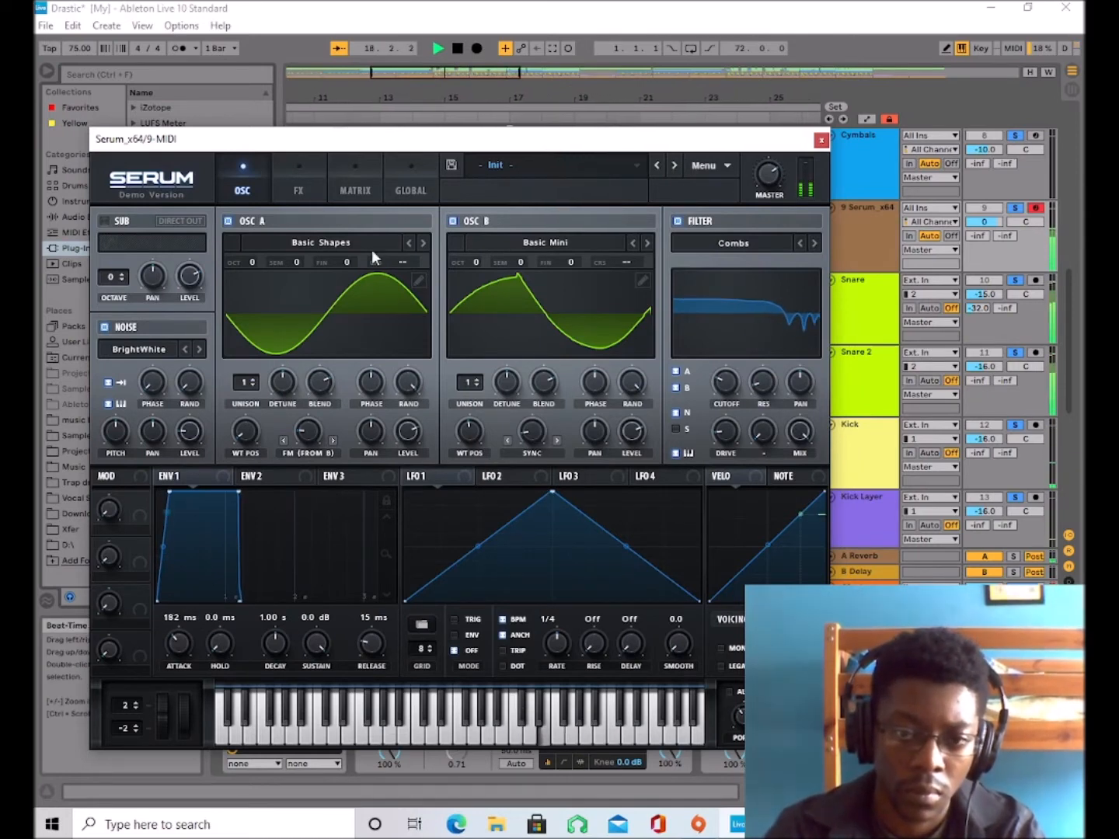
{"action": "left_click_drag", "start_coordinate": [532, 431], "coordinate": [462, 485]}
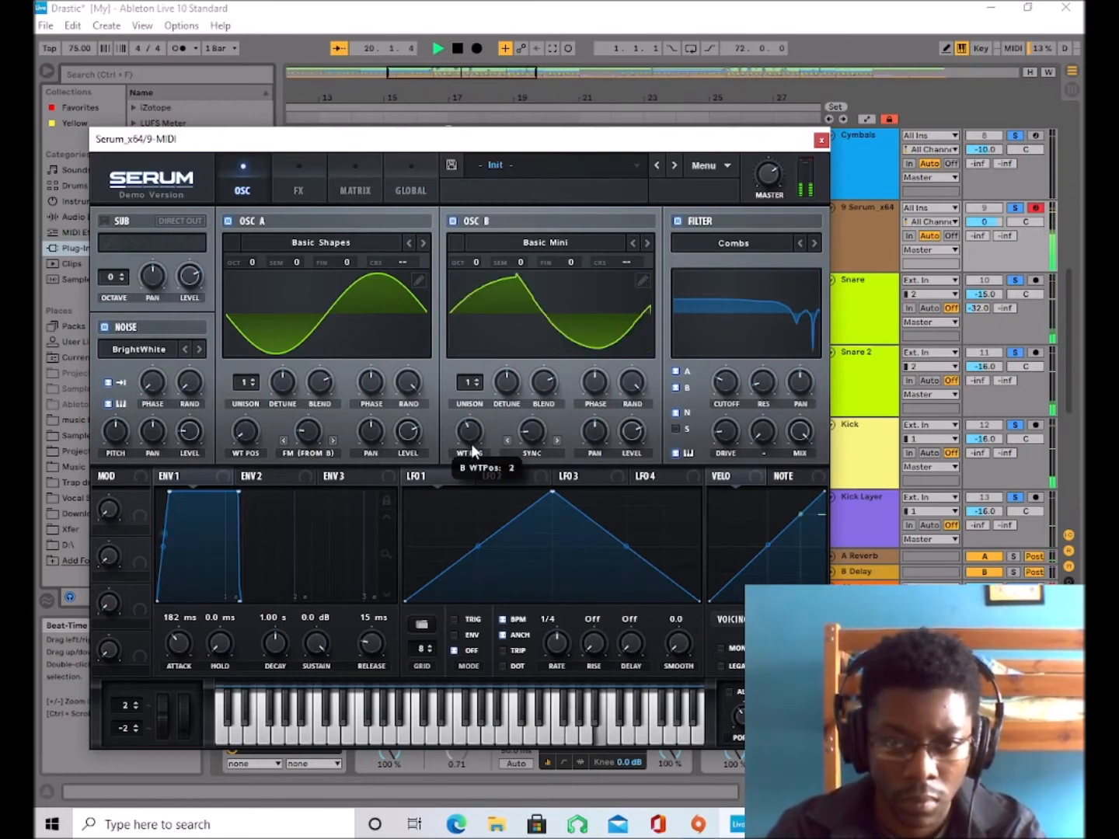
Enable the reverb effect and set its mix to 0%.
{"action": "left_click", "coordinate": [299, 190]}
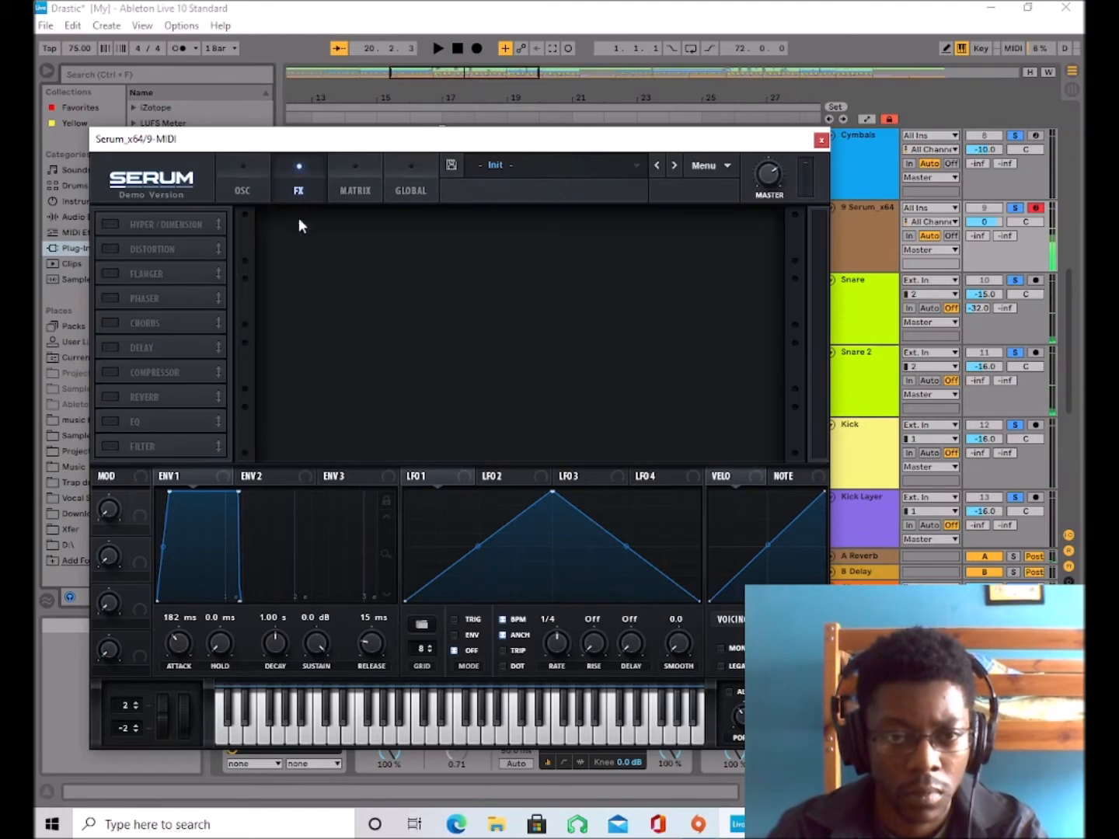
{"action": "left_click", "coordinate": [111, 396]}
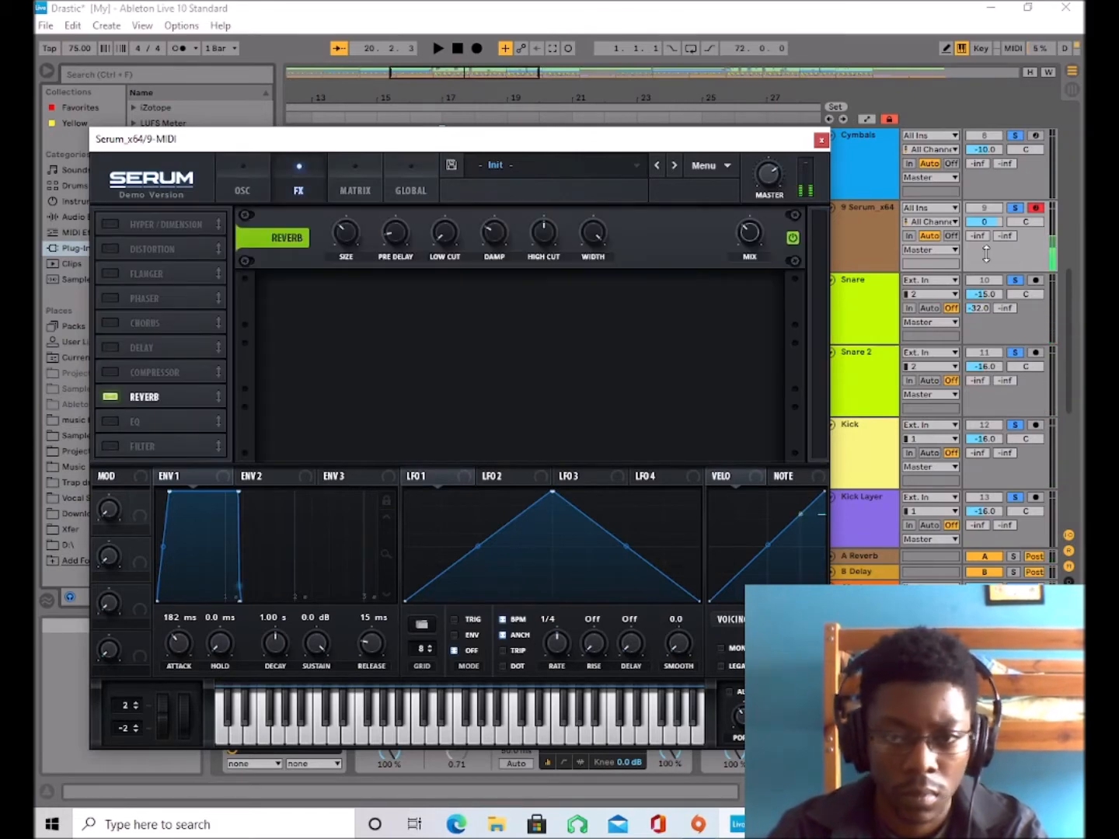
{"action": "left_click_drag", "start_coordinate": [819, 186], "coordinate": [345, 387]}
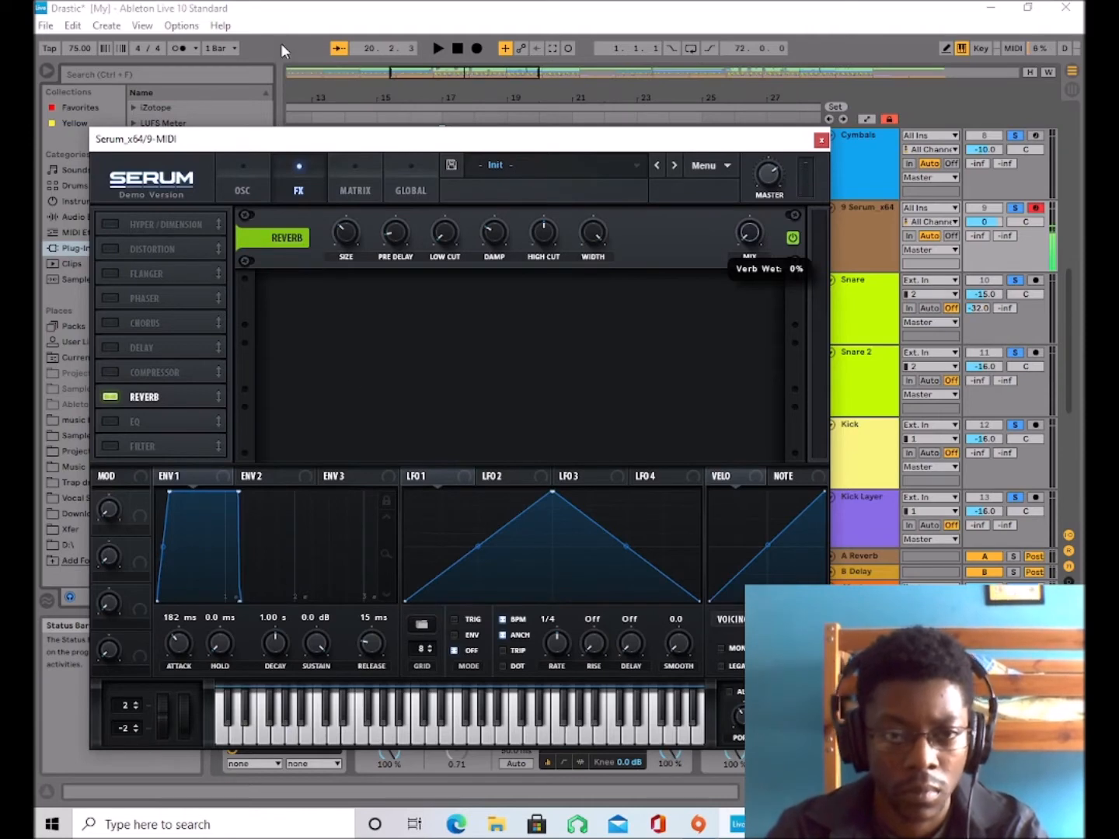
{"action": "left_click_drag", "start_coordinate": [282, 47], "coordinate": [281, 47]}
Set LFO 1 to Trig mode, play test notes, and assign LFO 1 to the lowered levels of oscillators A and B.
{"action": "left_click", "coordinate": [240, 188]}
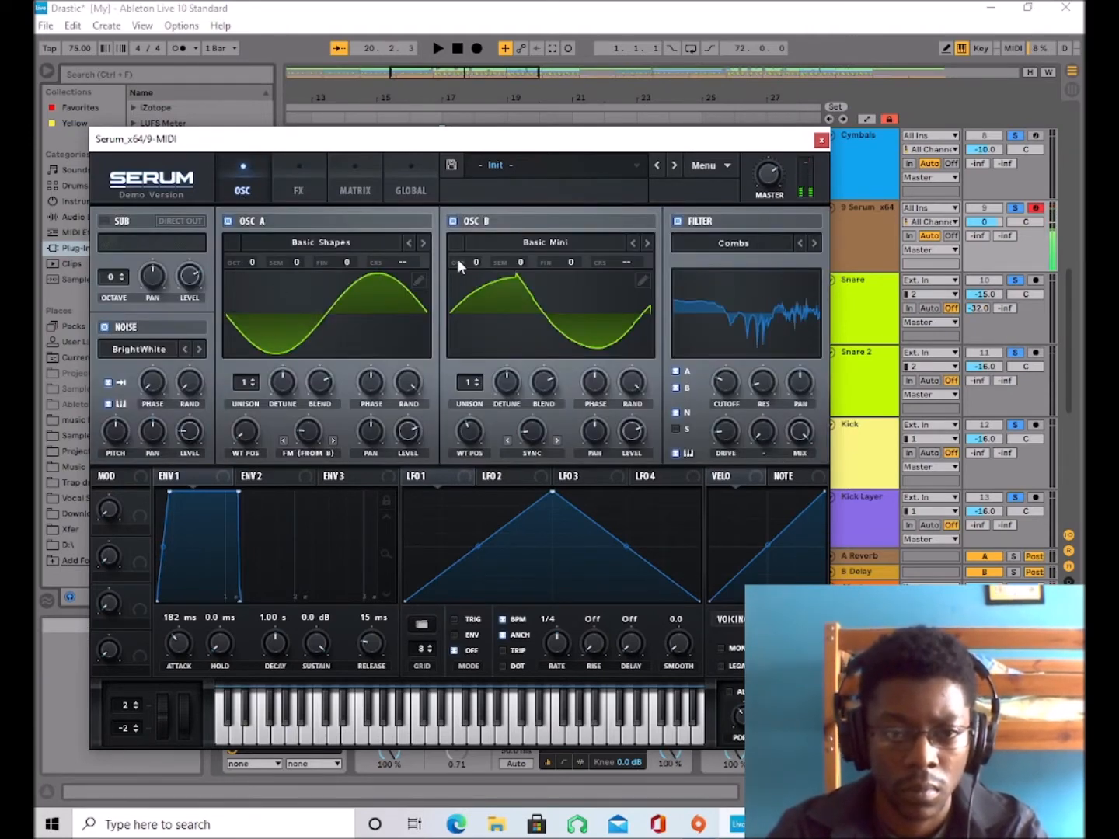
{"action": "mouse_move", "coordinate": [467, 265]}
{"action": "left_mouse_down"}
{"action": "mouse_move", "coordinate": [470, 293]}
{"action": "mouse_move", "coordinate": [473, 251]}
{"action": "mouse_move", "coordinate": [470, 269]}
{"action": "left_mouse_up"}
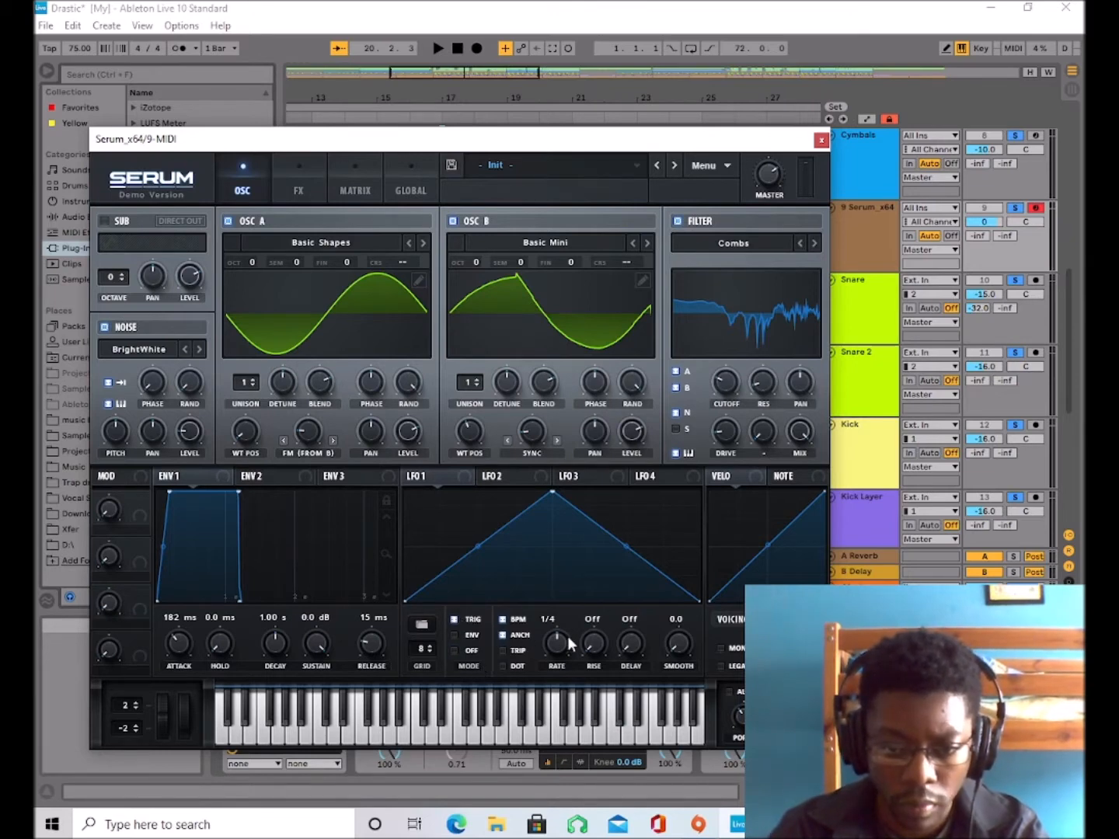
{"action": "key", "text": "d"}
{"action": "key", "text": "s"}
{"action": "key", "text": "d"}
{"action": "key", "text": "d"}
{"action": "key", "text": "s"}
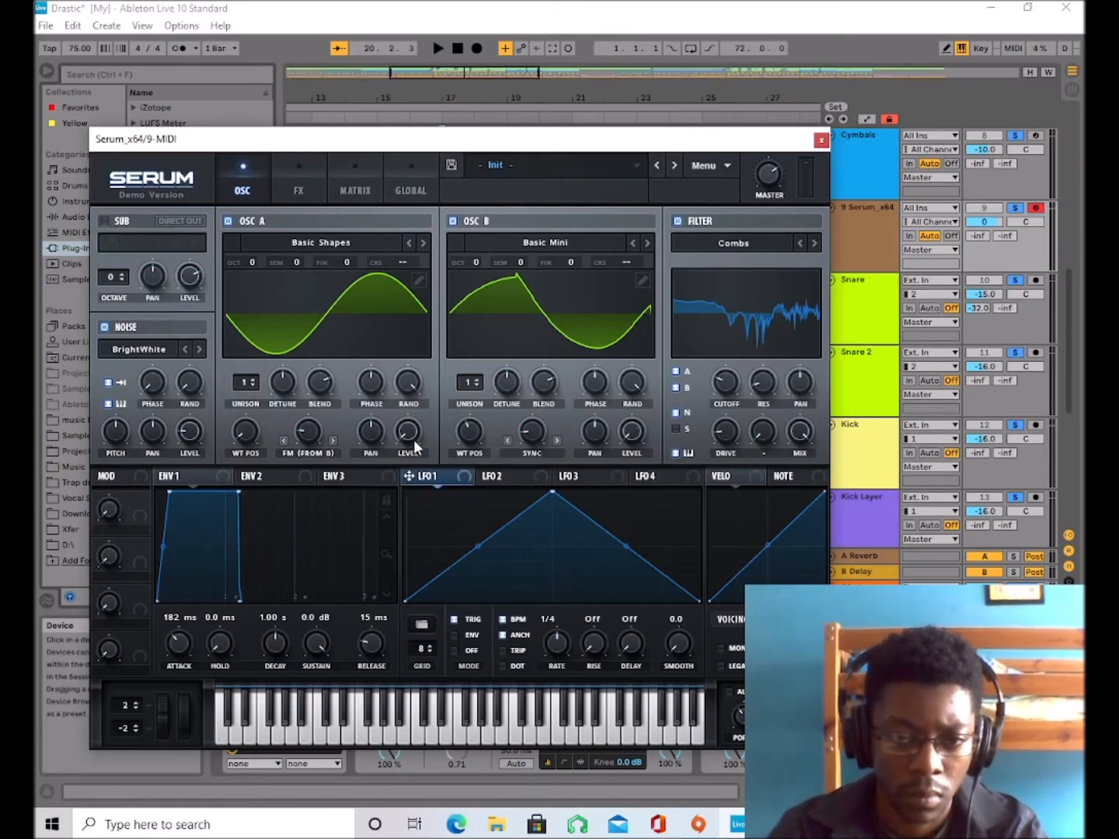
{"action": "left_click_drag", "start_coordinate": [417, 441], "coordinate": [415, 439]}
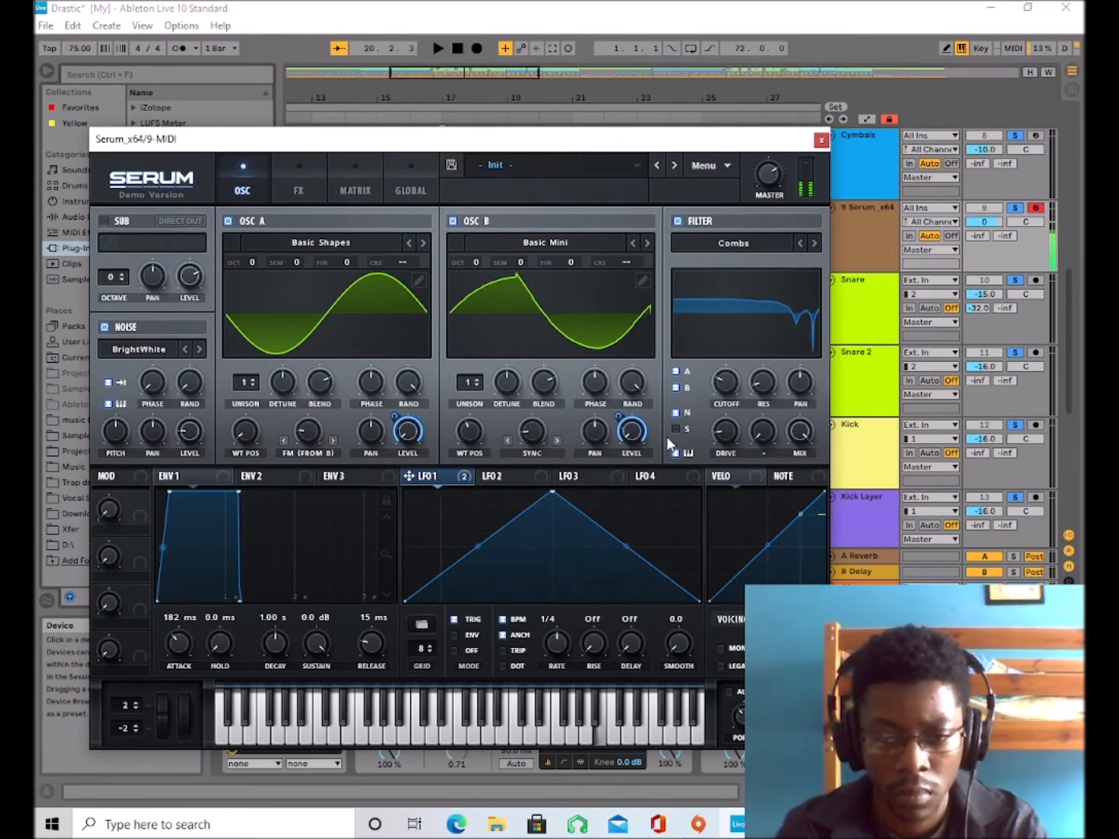
Set LFO 1's rate to 1/8 and move its peak to about one eighth of the cycle, auditioning it with the track.
{"action": "left_click_drag", "start_coordinate": [558, 644], "coordinate": [558, 628]}
{"action": "left_click_drag", "start_coordinate": [552, 493], "coordinate": [442, 491]}
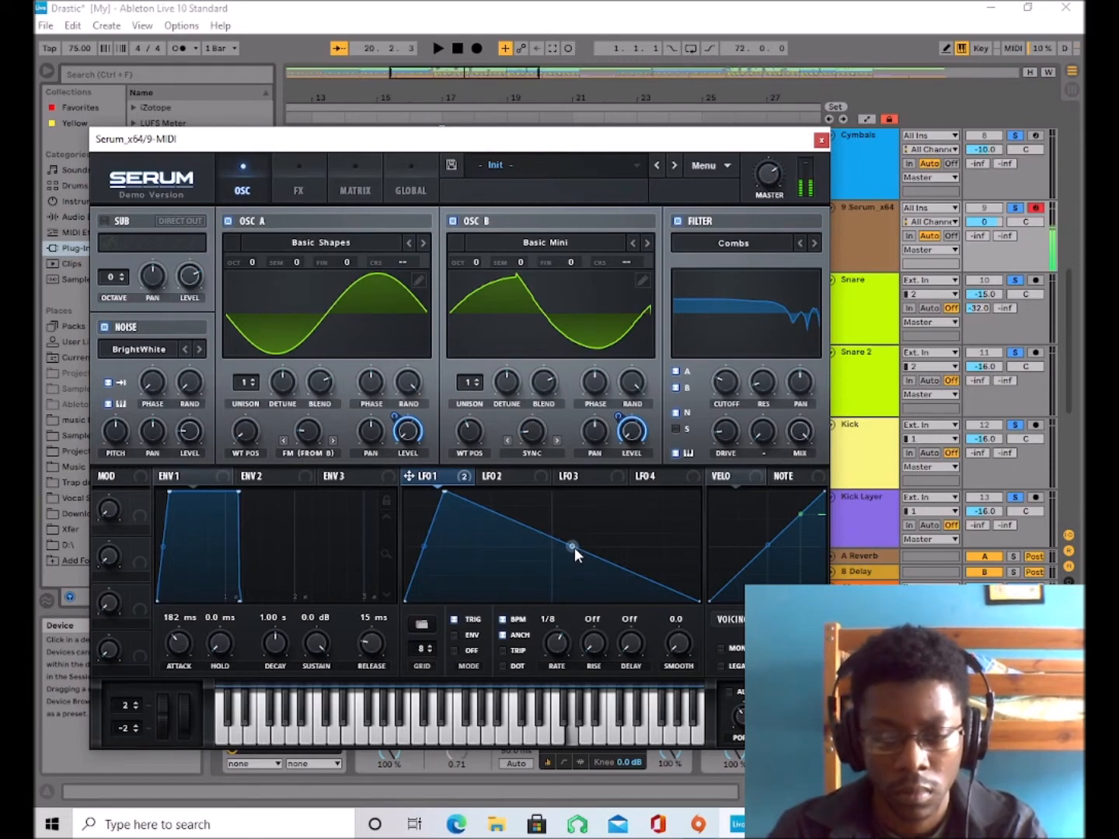
{"action": "key", "text": "space"}
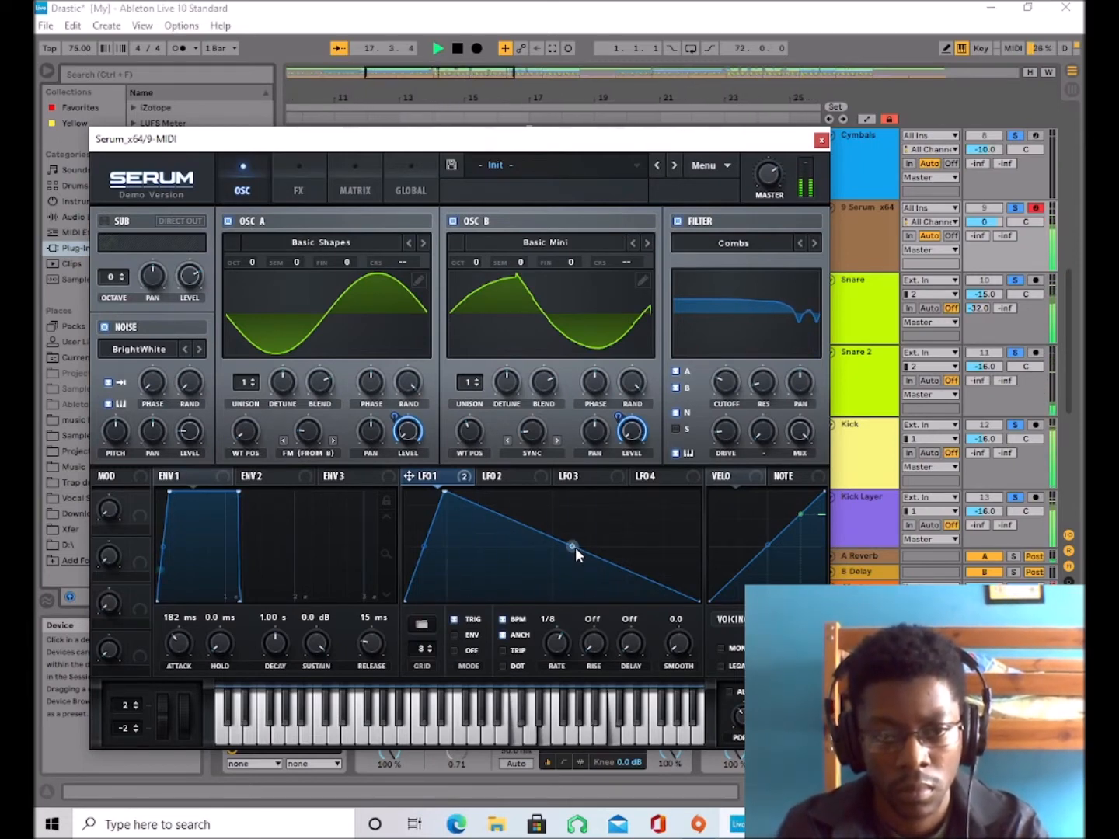
{"action": "key", "text": "x"}
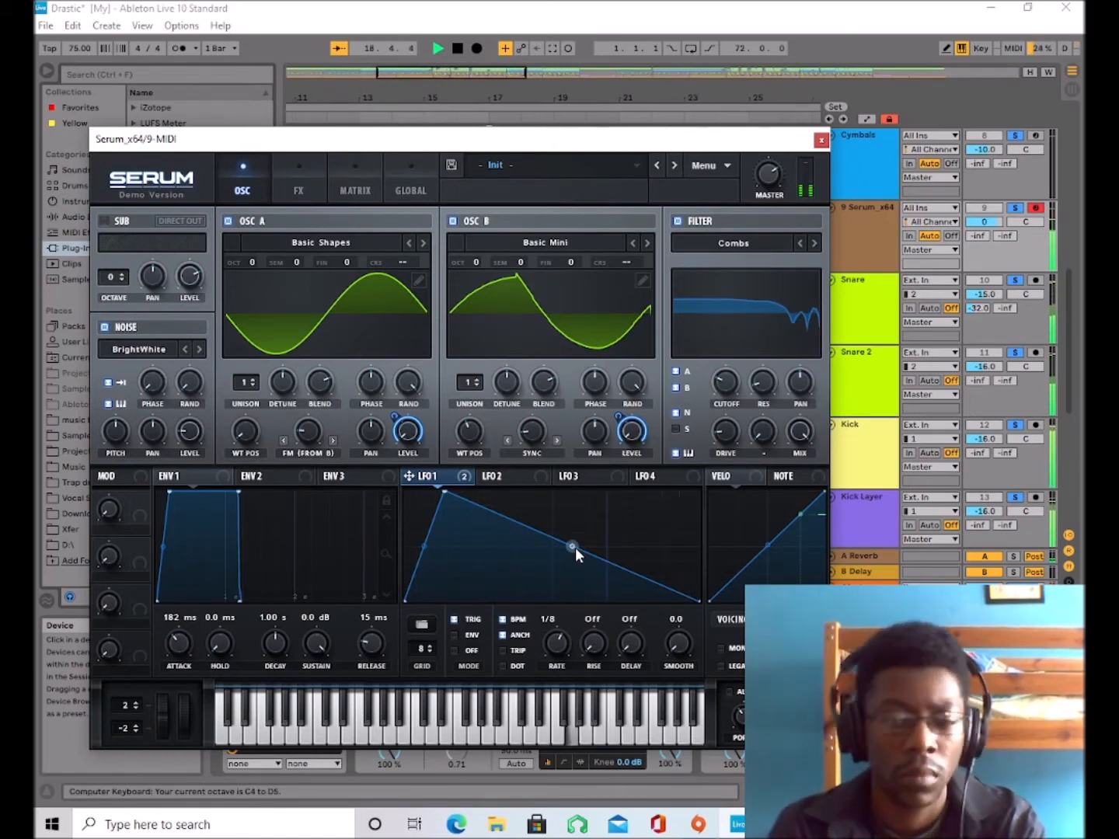
Move the filter effect above the chorus, enable it and set its type to Combs.
{"action": "left_click", "coordinate": [298, 183]}
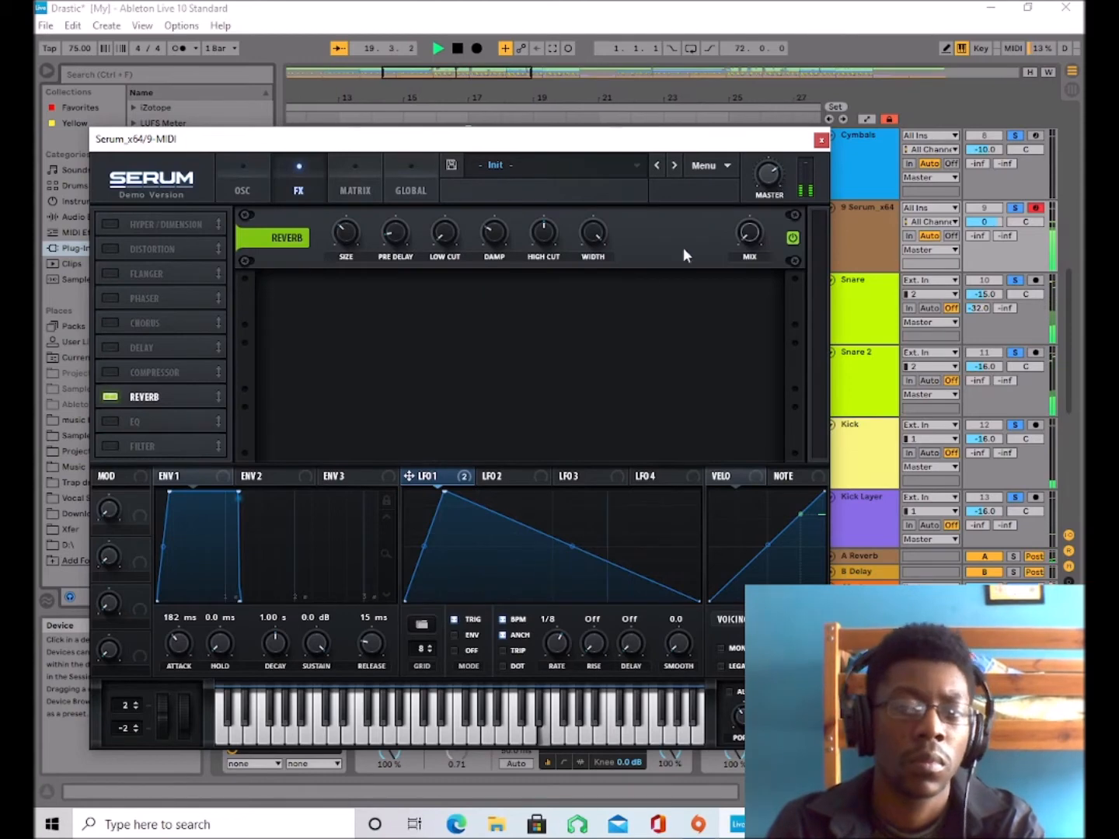
{"action": "left_click_drag", "start_coordinate": [749, 234], "coordinate": [425, 625]}
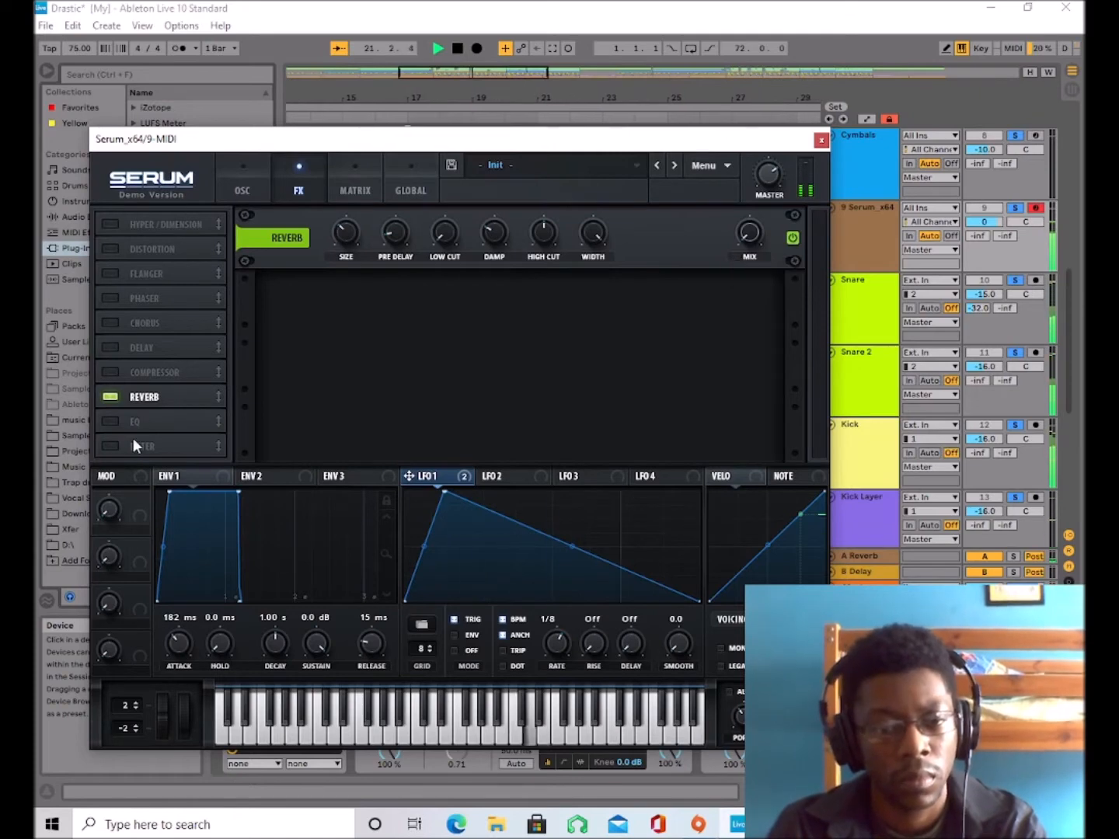
{"action": "left_click_drag", "start_coordinate": [138, 446], "coordinate": [119, 326]}
{"action": "left_click", "coordinate": [116, 324]}
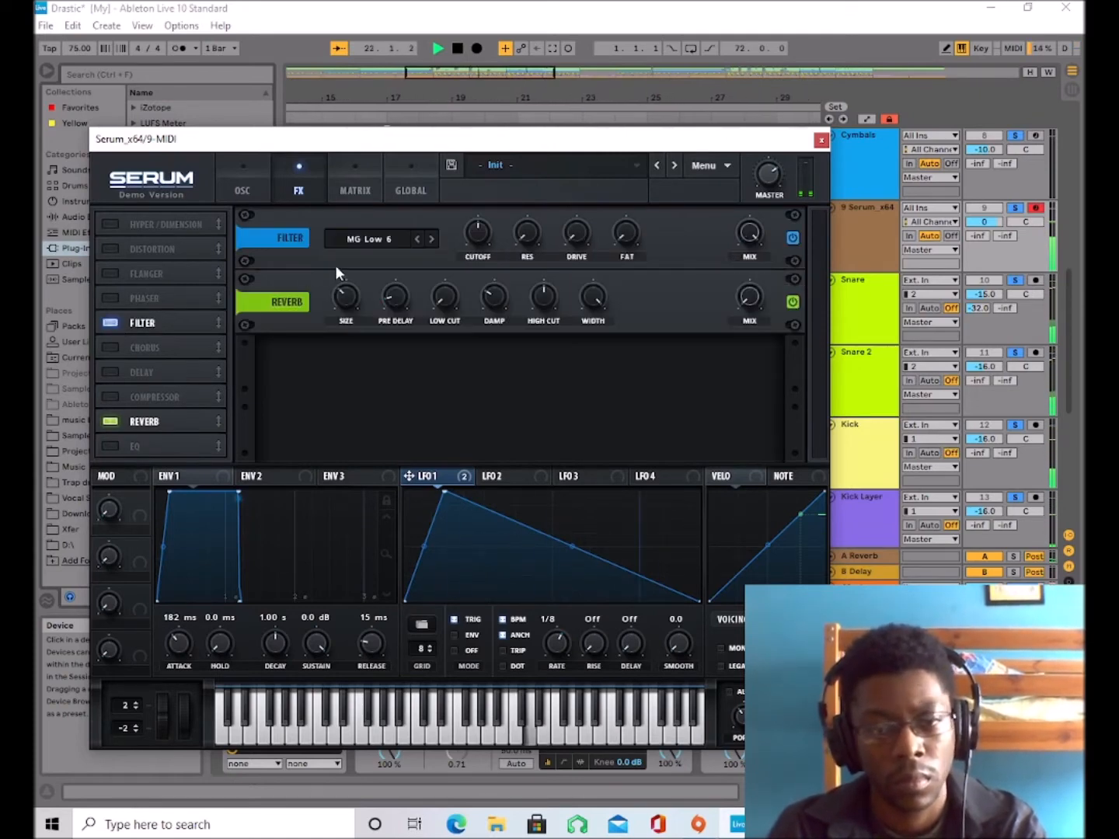
{"action": "left_click", "coordinate": [373, 241]}
{"action": "mouse_move", "coordinate": [383, 314]}
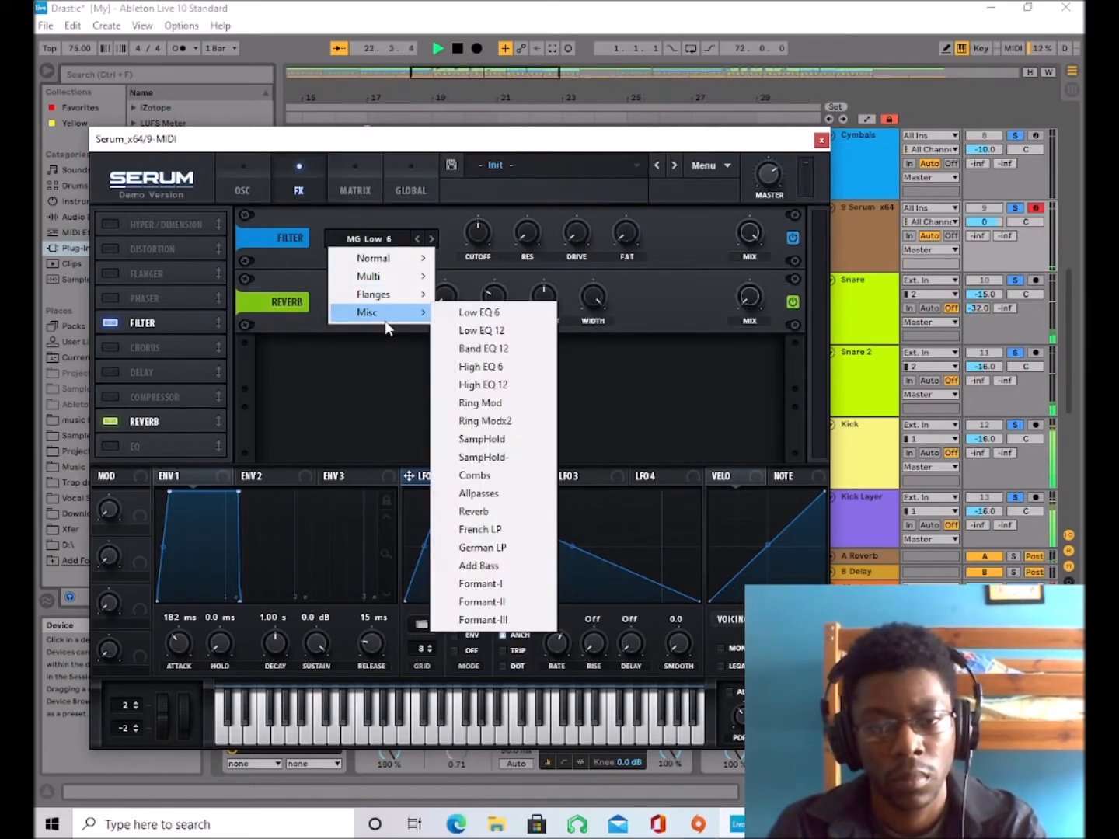
{"action": "left_click", "coordinate": [476, 475]}
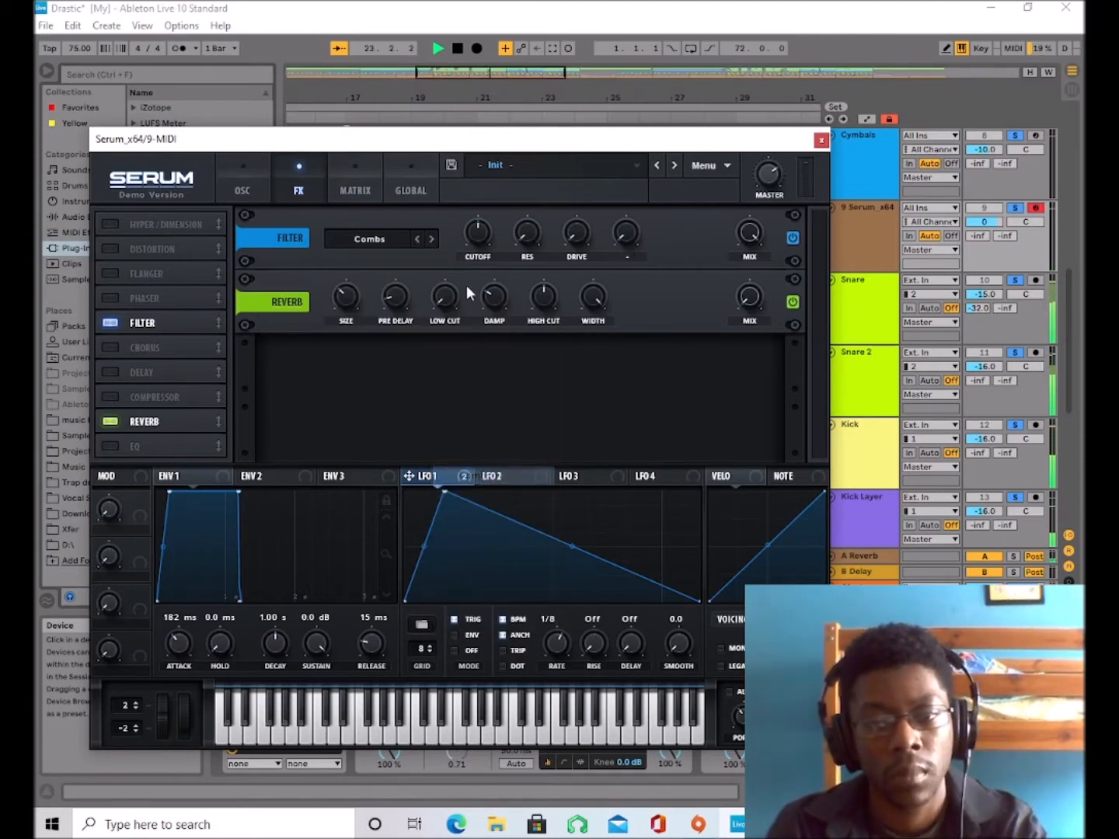
Lower the effect filter's cutoff and modulate it with LFO 1, raise its drive and set its mix to 43%.
{"action": "mouse_move", "coordinate": [481, 235]}
{"action": "left_mouse_down"}
{"action": "mouse_move", "coordinate": [471, 293]}
{"action": "mouse_move", "coordinate": [501, 198]}
{"action": "mouse_move", "coordinate": [502, 277]}
{"action": "mouse_move", "coordinate": [480, 255]}
{"action": "left_mouse_up"}
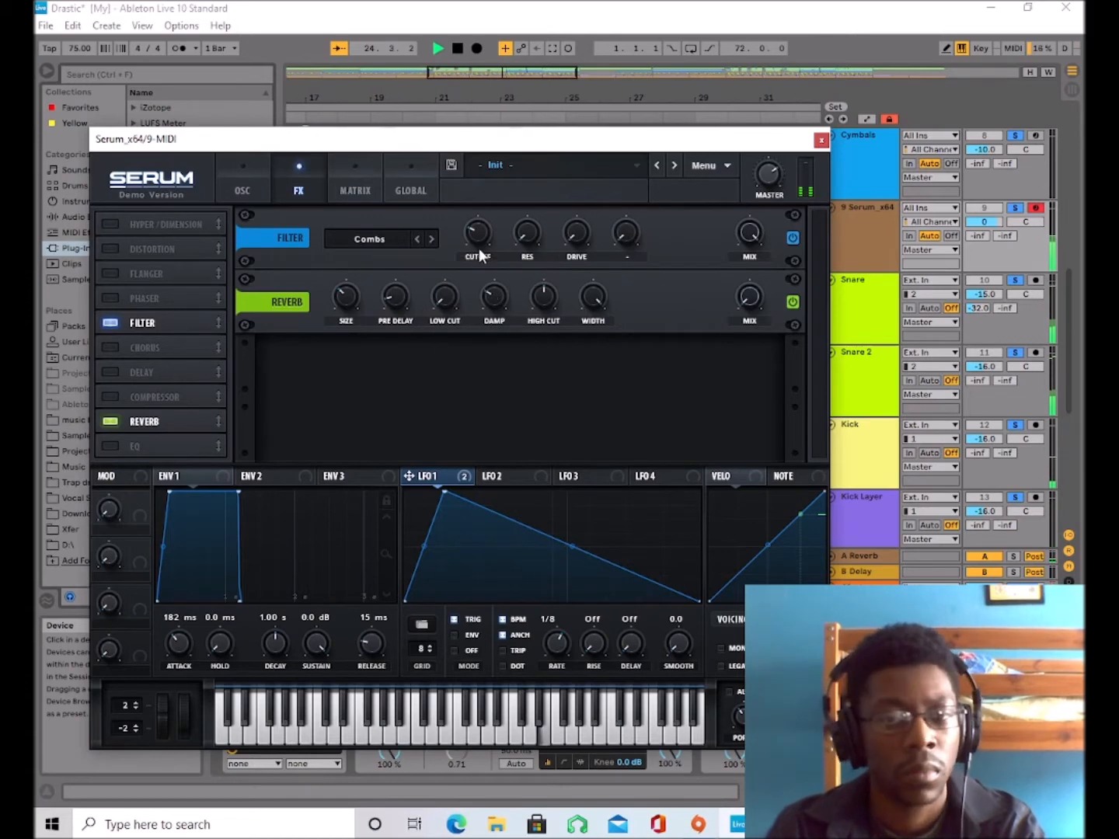
{"action": "key", "text": "space"}
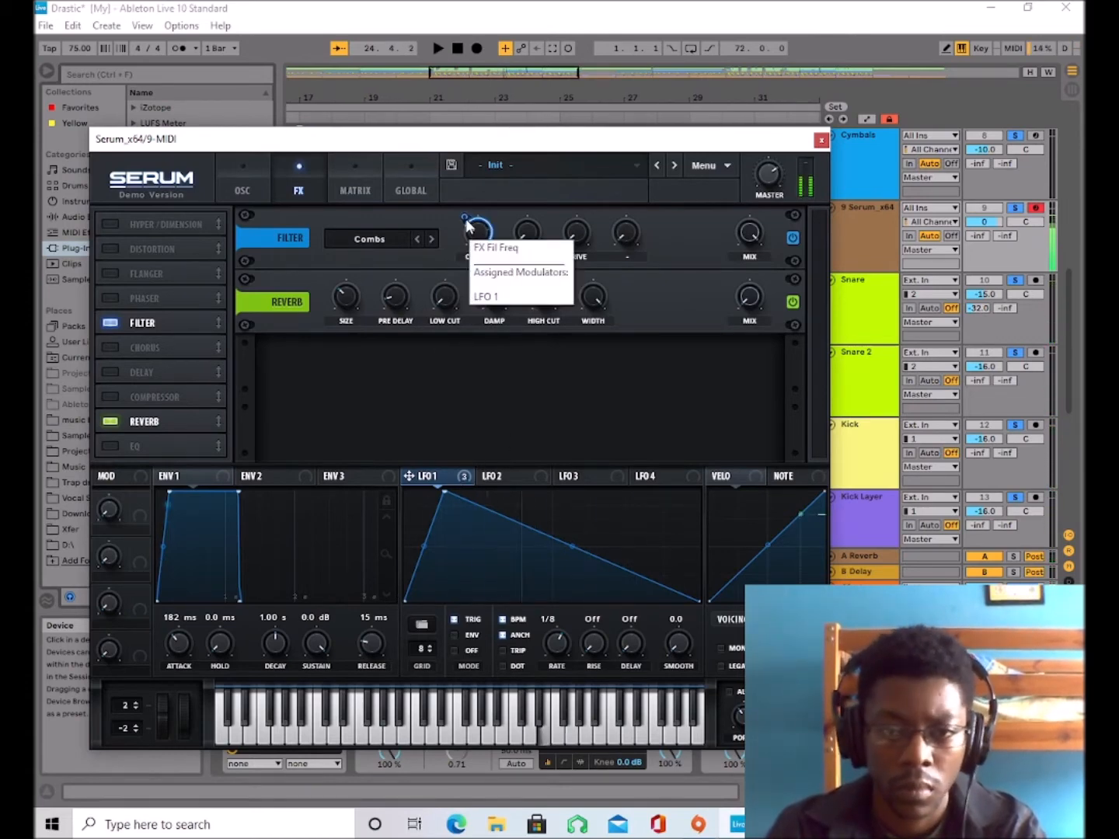
{"action": "left_click_drag", "start_coordinate": [465, 220], "coordinate": [465, 248]}
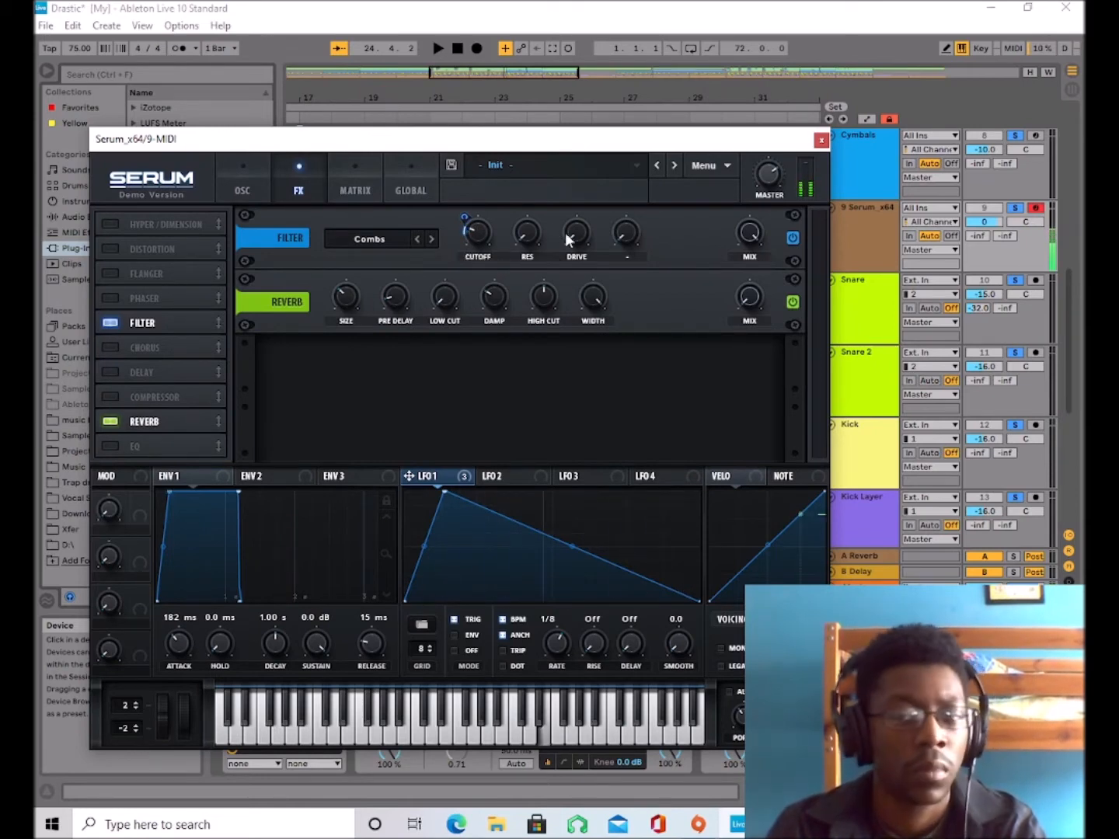
{"action": "left_click_drag", "start_coordinate": [577, 213], "coordinate": [700, 226]}
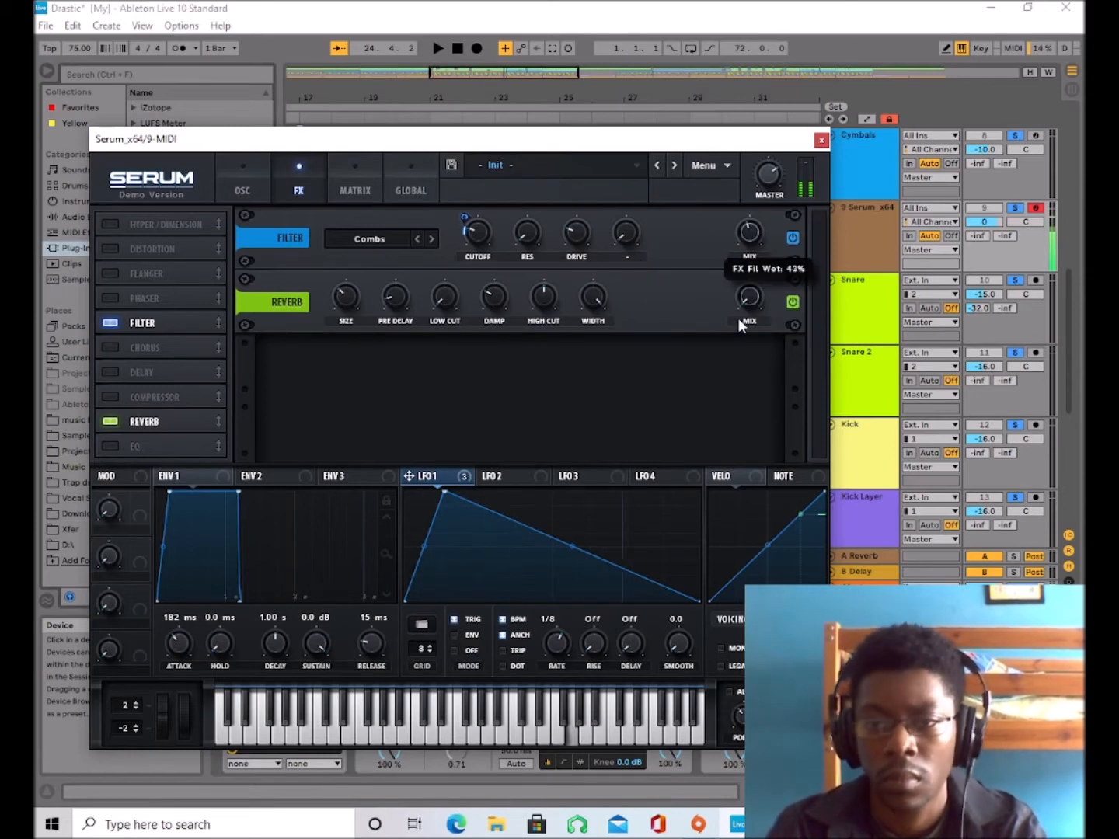
Raise the effect filter's wet mix and enable legato voicing.
{"action": "left_click_drag", "start_coordinate": [742, 320], "coordinate": [763, 253]}
{"action": "left_click_drag", "start_coordinate": [729, 401], "coordinate": [715, 237]}
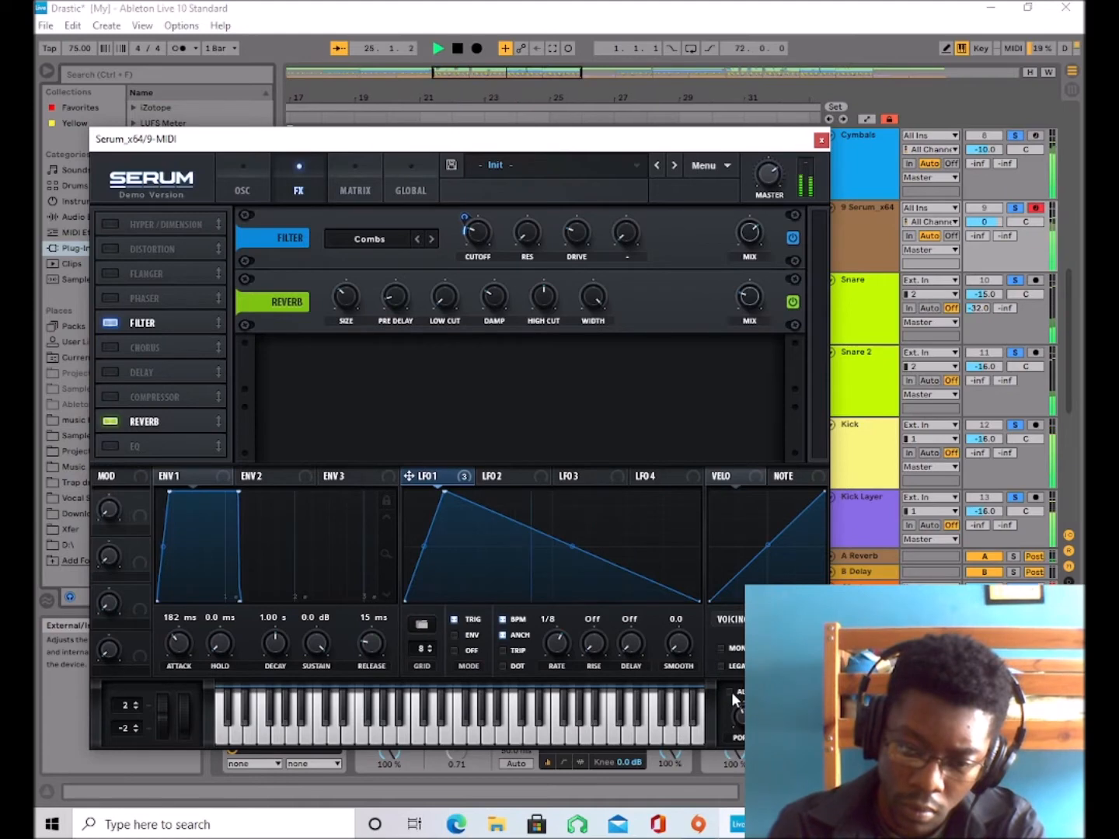
{"action": "left_click", "coordinate": [728, 670]}
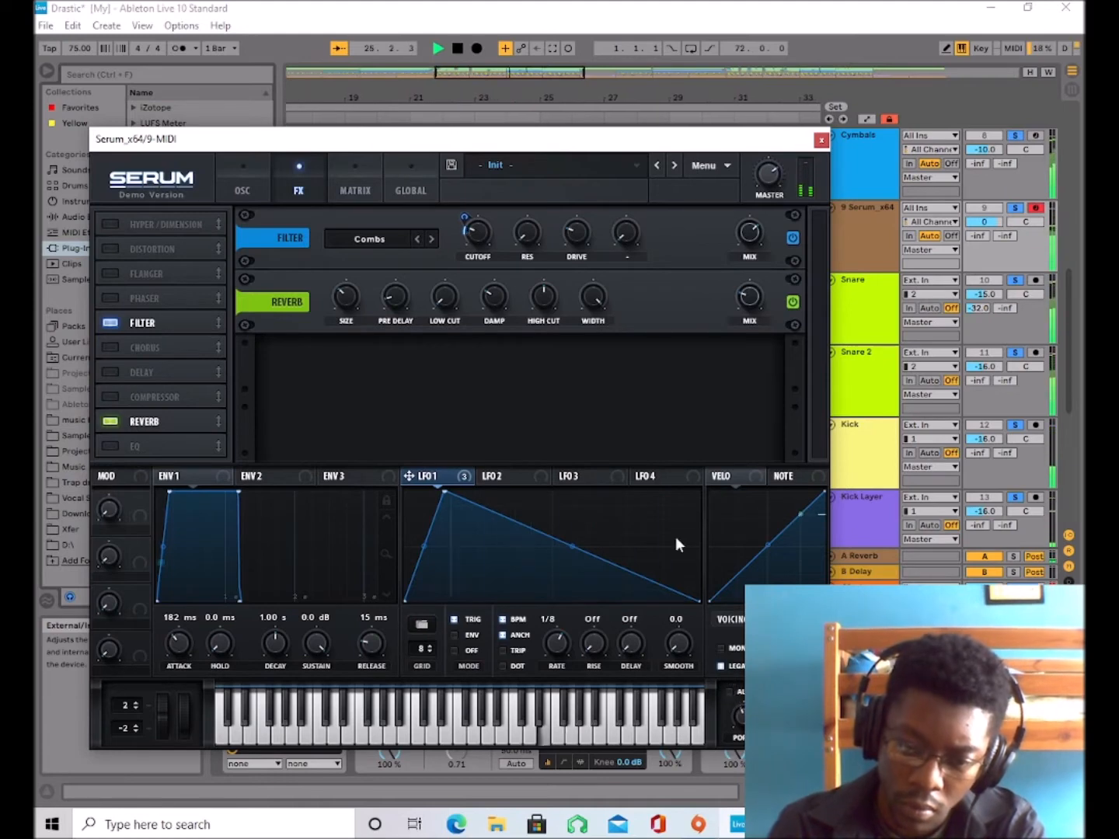
Set oscillator A's octave to -1 and oscillator B's octave to +1.
{"action": "left_click", "coordinate": [238, 170]}
{"action": "left_click_drag", "start_coordinate": [246, 265], "coordinate": [249, 296]}
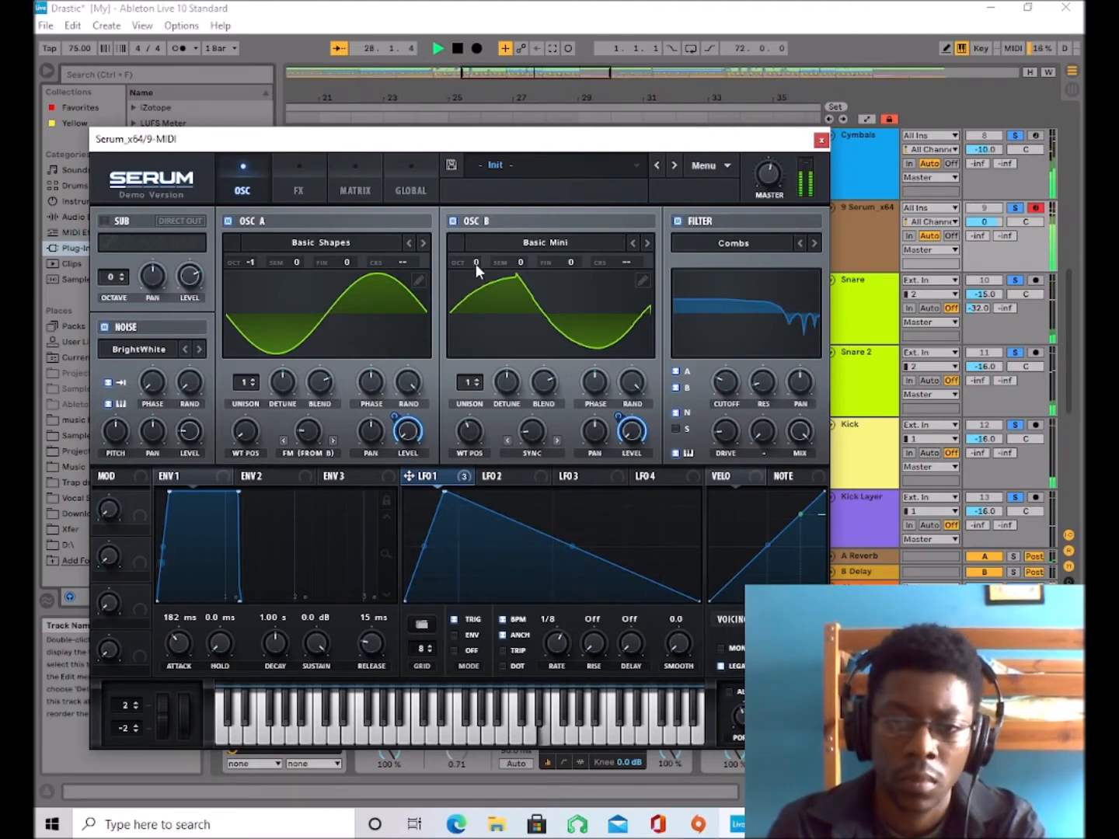
{"action": "left_click_drag", "start_coordinate": [476, 264], "coordinate": [480, 245]}
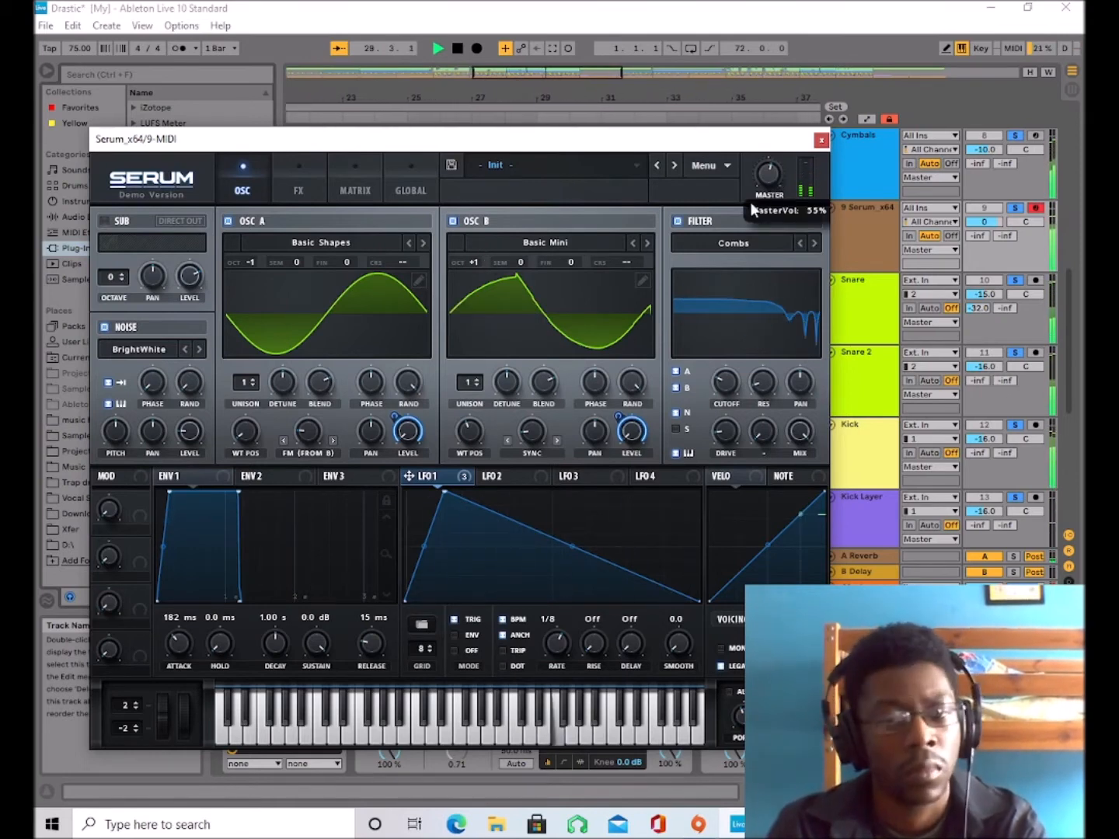
Try 7 unison voices on oscillator B with a higher FM amount on oscillator A, auditioning with the track and test notes.
{"action": "left_click_drag", "start_coordinate": [472, 382], "coordinate": [487, 311]}
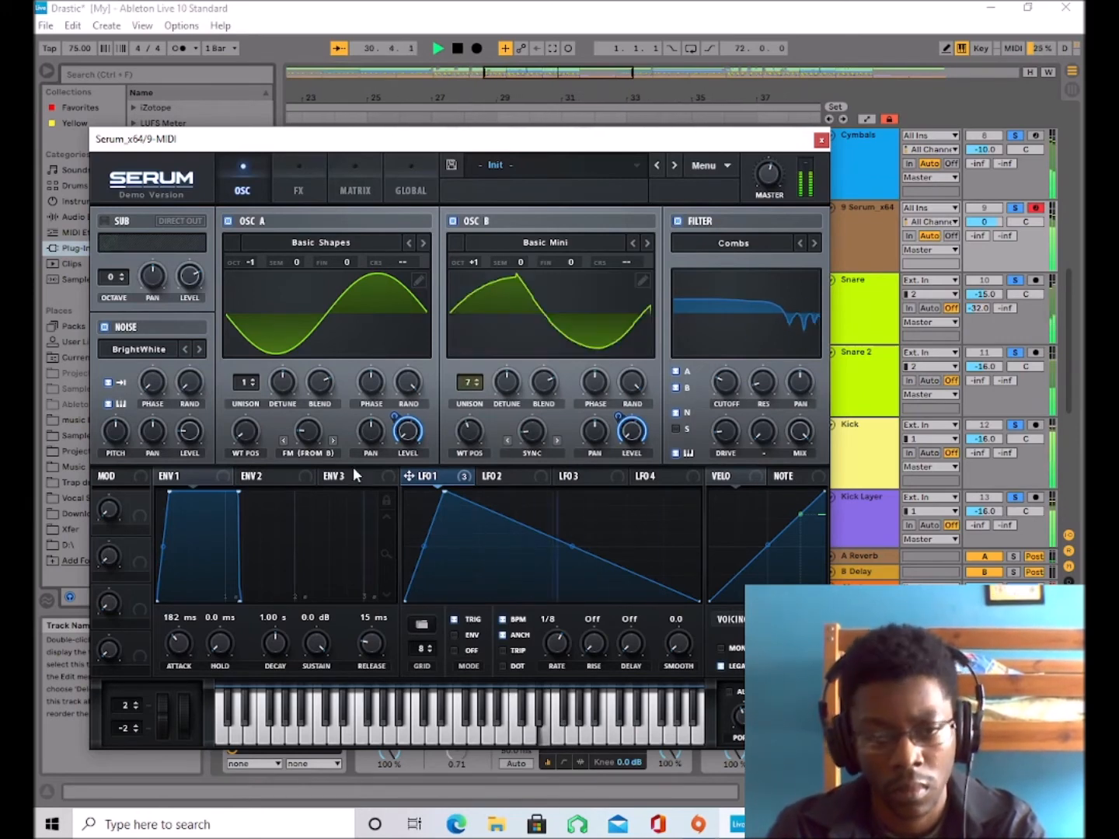
{"action": "left_click_drag", "start_coordinate": [320, 427], "coordinate": [375, 392]}
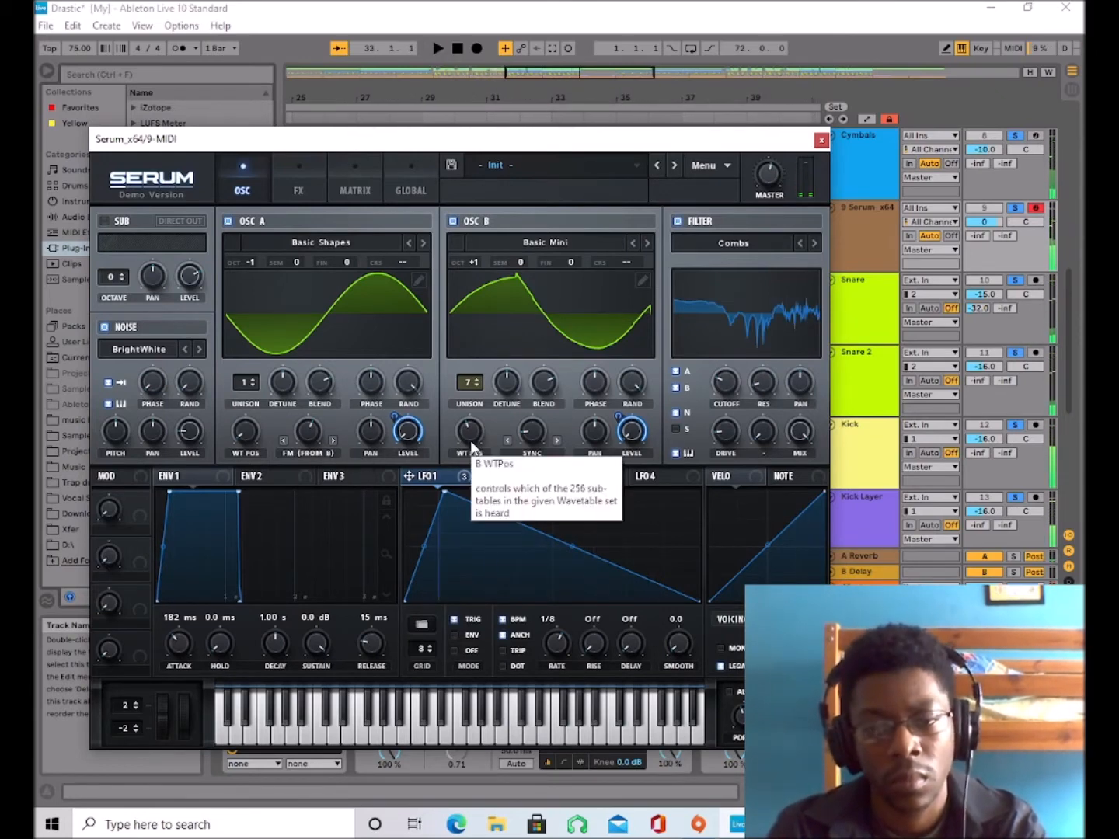
{"action": "key", "text": "space"}
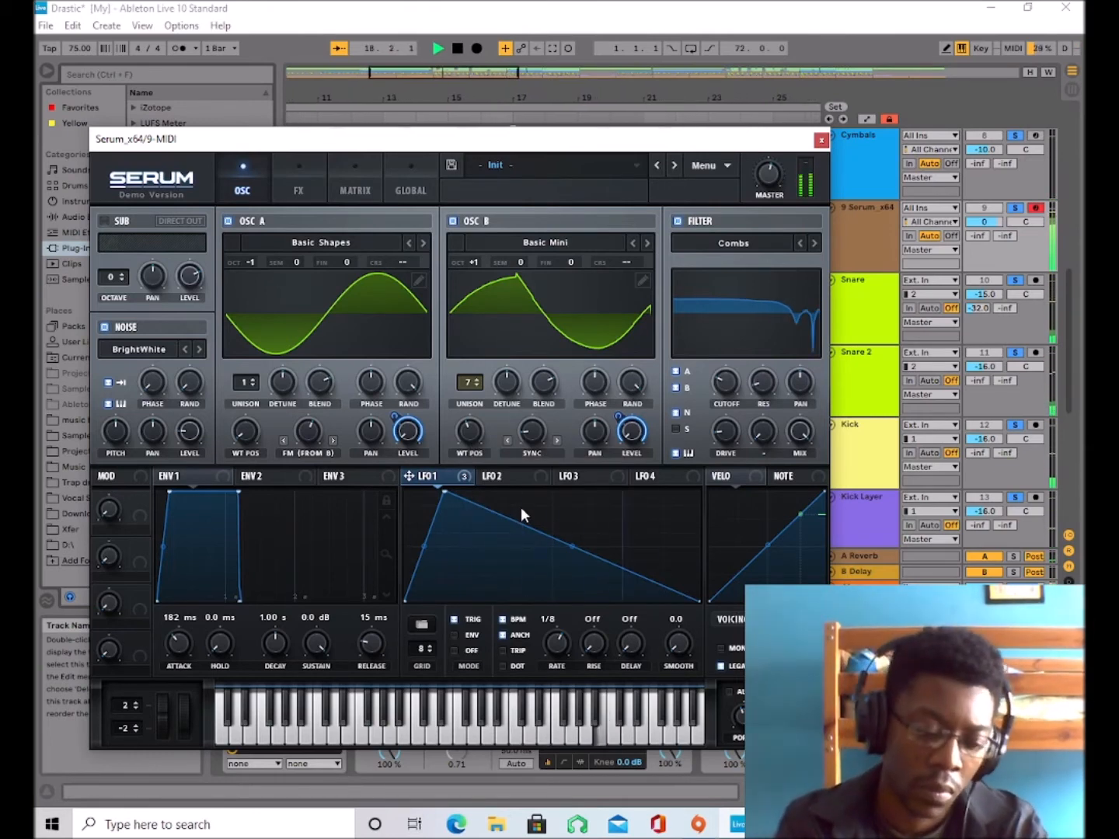
{"action": "key", "text": "space"}
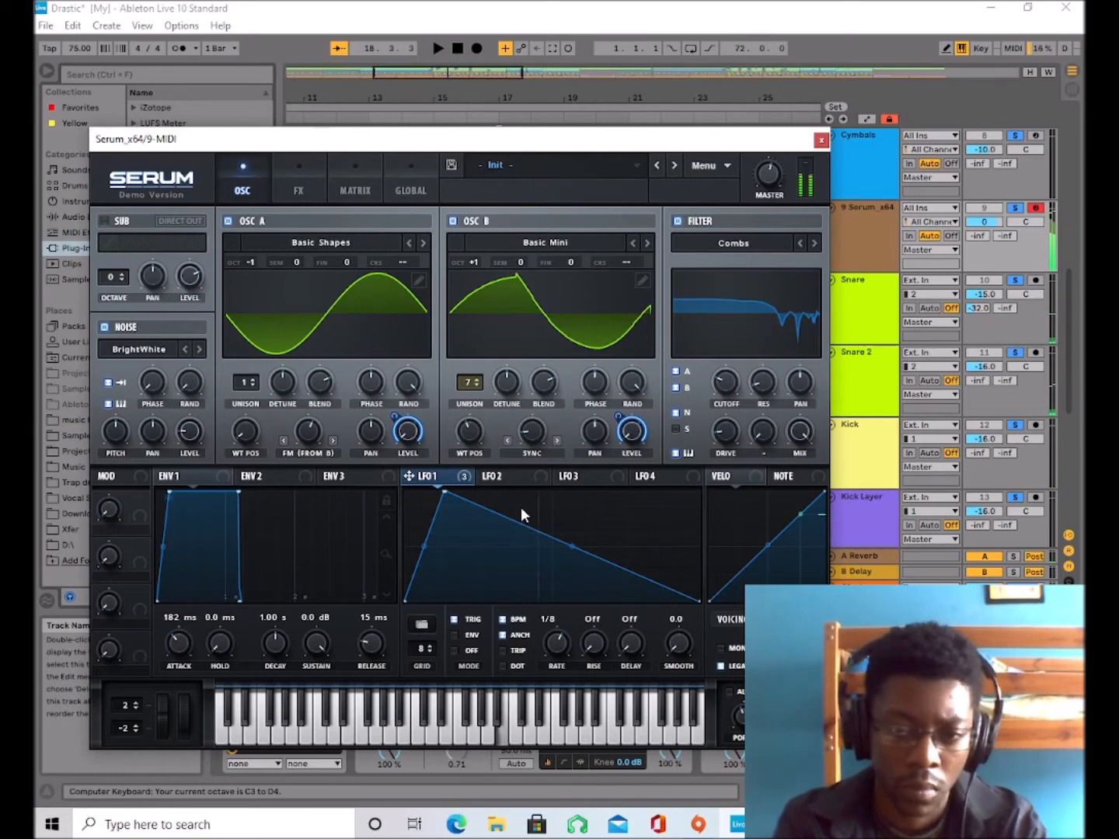
{"action": "key", "text": "a"}
{"action": "key", "text": "l"}
{"action": "key", "text": "s"}
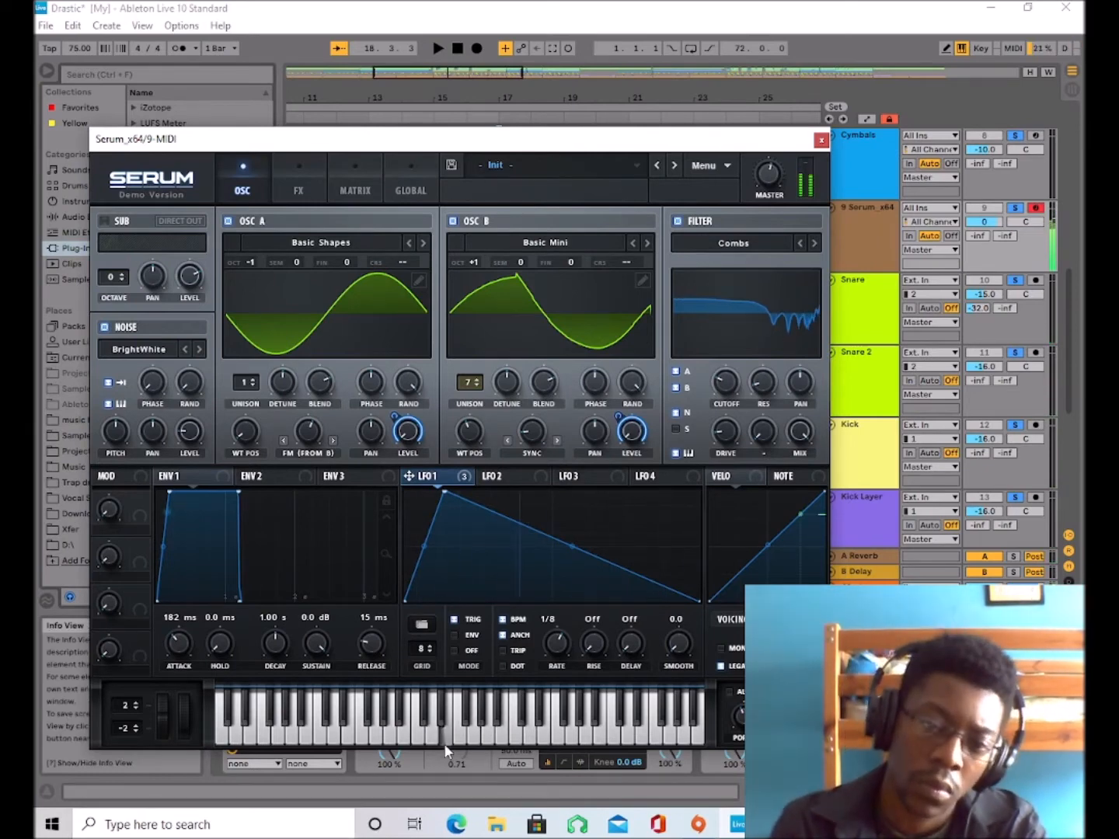
Set oscillator B's wavetable position to 1 and LFO 1's rate to 1/32 triplet.
{"action": "left_click_drag", "start_coordinate": [469, 431], "coordinate": [467, 487]}
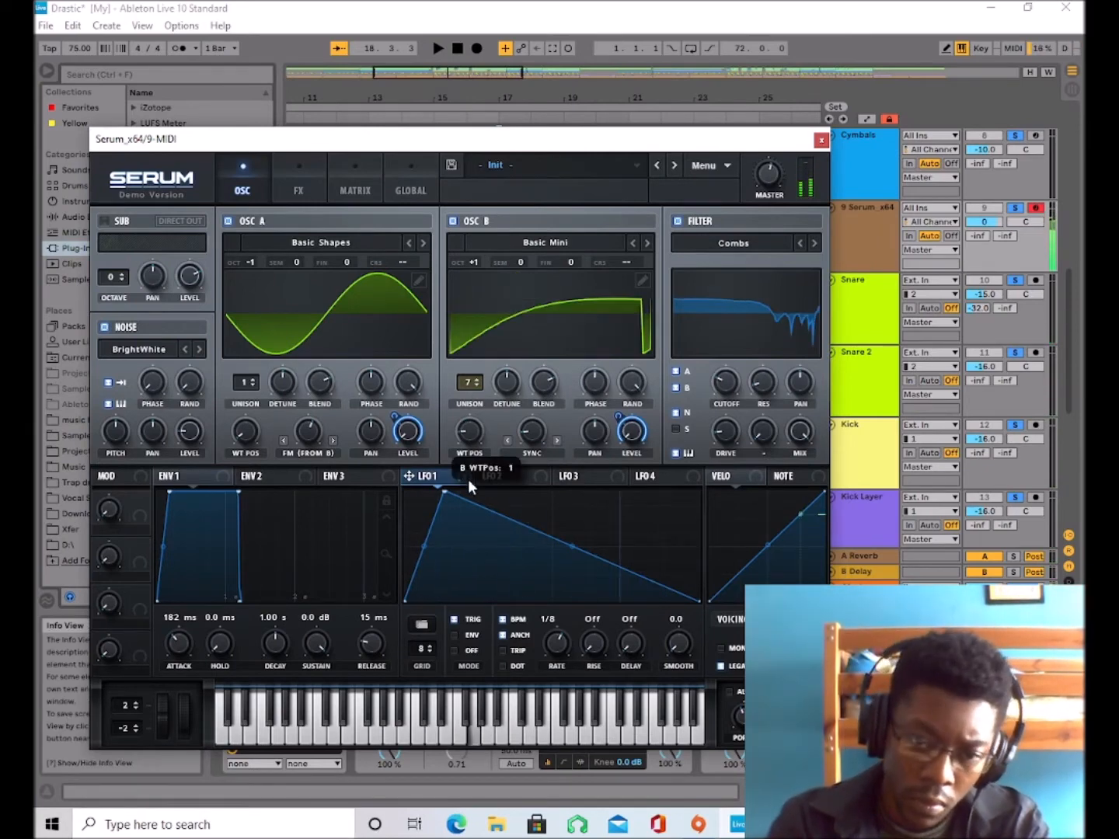
{"action": "key", "text": "a"}
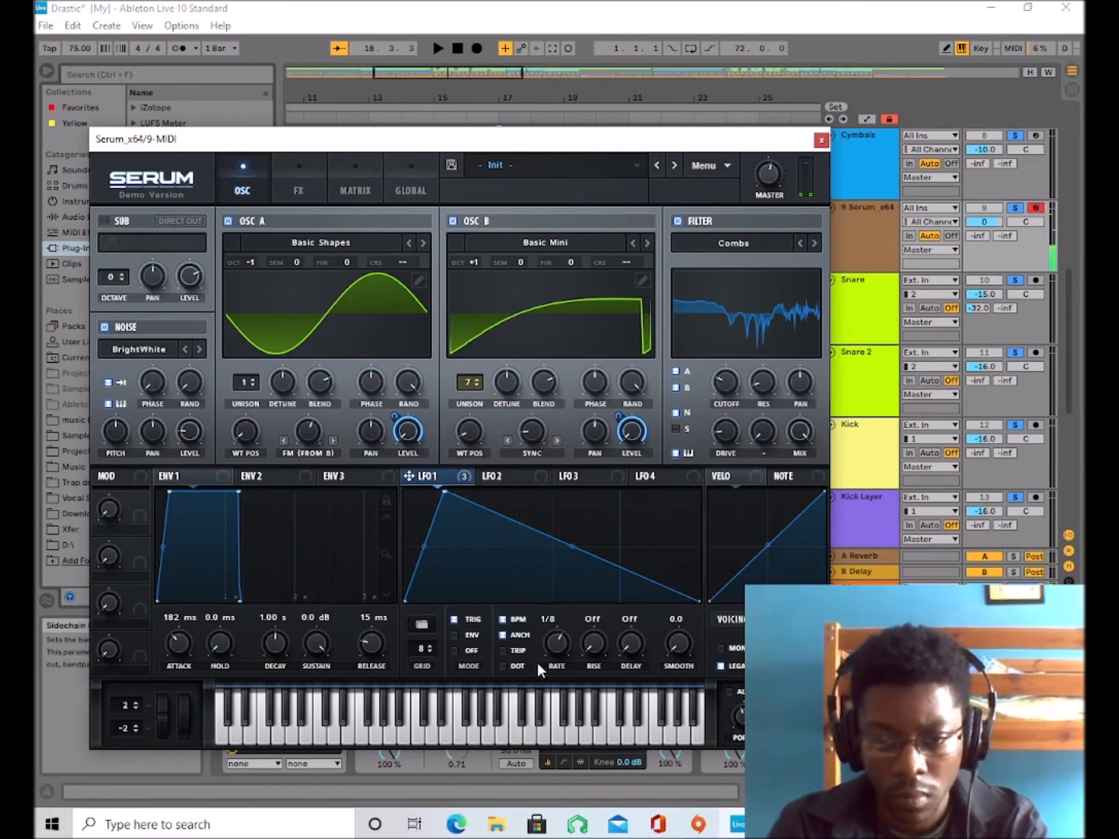
{"action": "left_click_drag", "start_coordinate": [544, 647], "coordinate": [550, 628]}
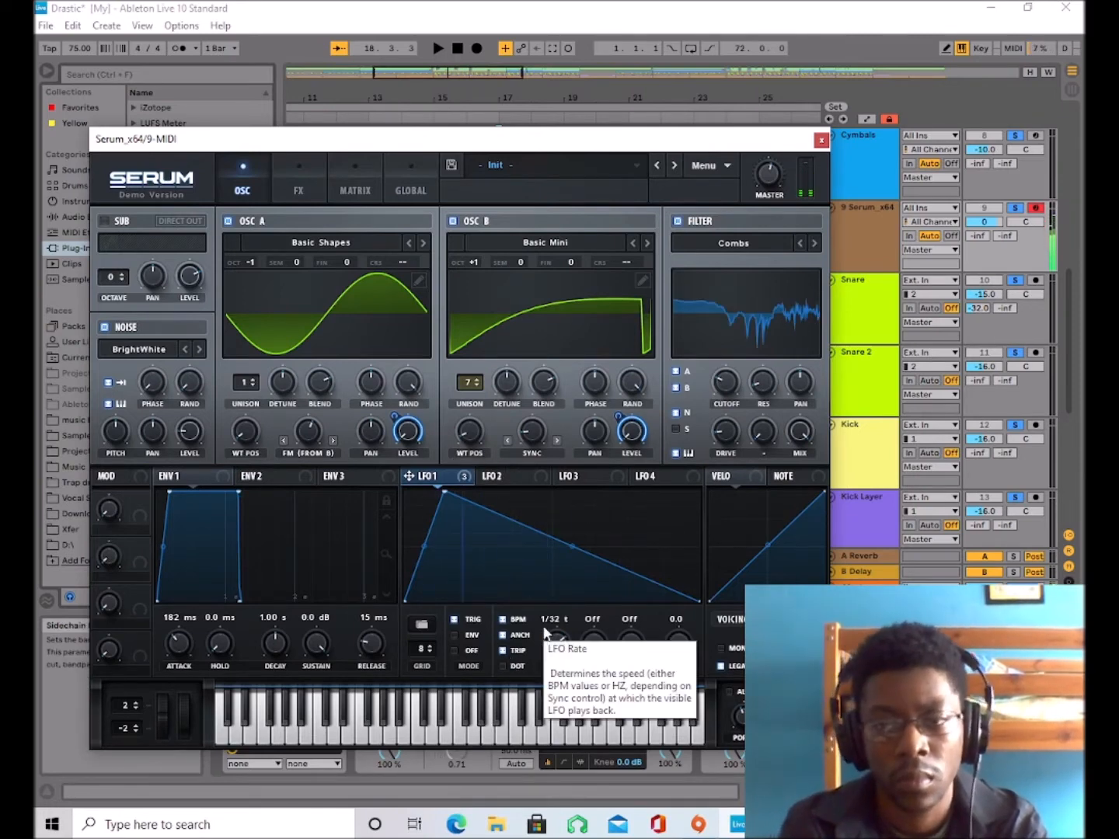
Audition the sound by playing test notes in two octave ranges, both alone and over a short playback of the track.
{"action": "key", "text": "a"}
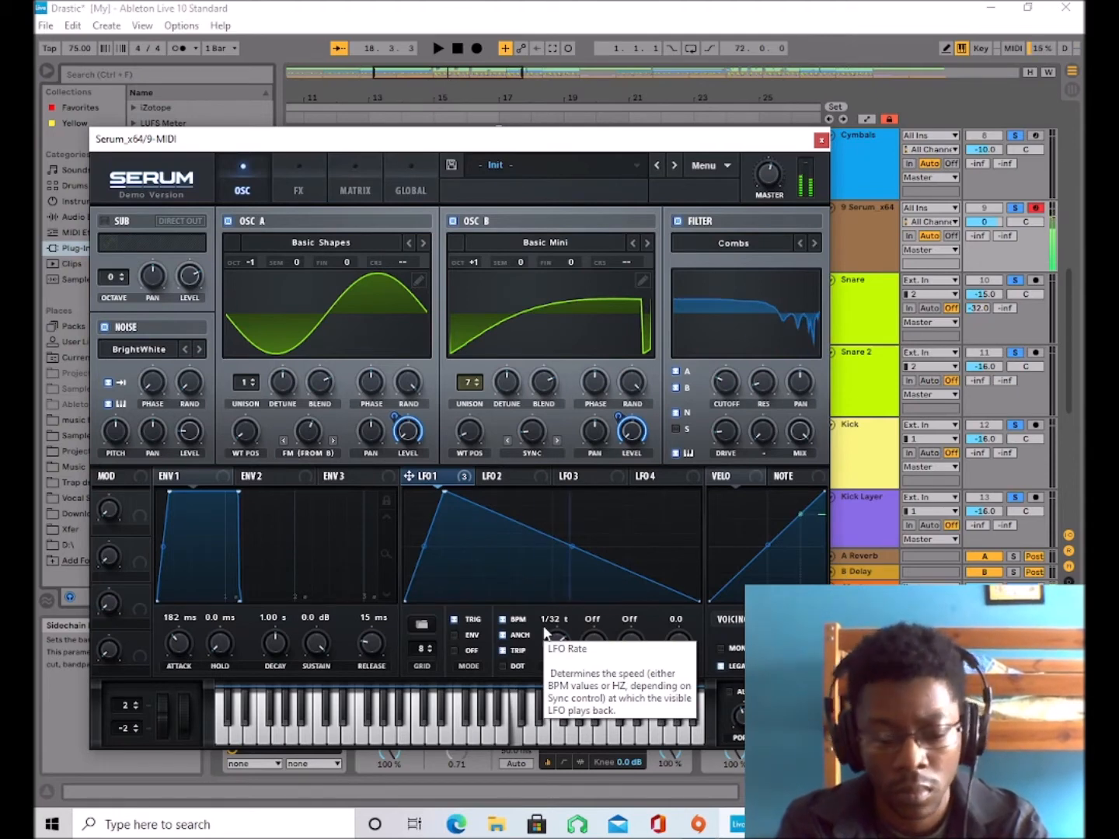
{"action": "key", "text": "x"}
{"action": "key", "text": "a"}
{"action": "key", "text": "a"}
{"action": "key", "text": "l"}
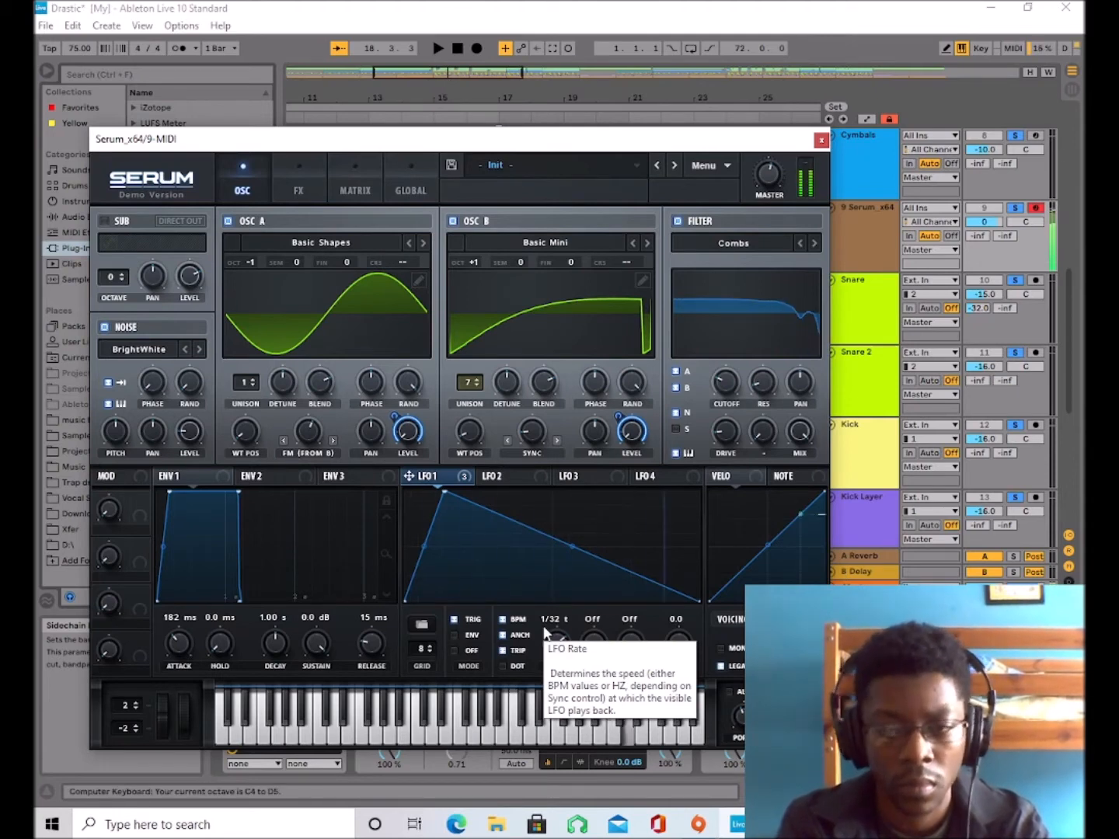
{"action": "key", "text": "z"}
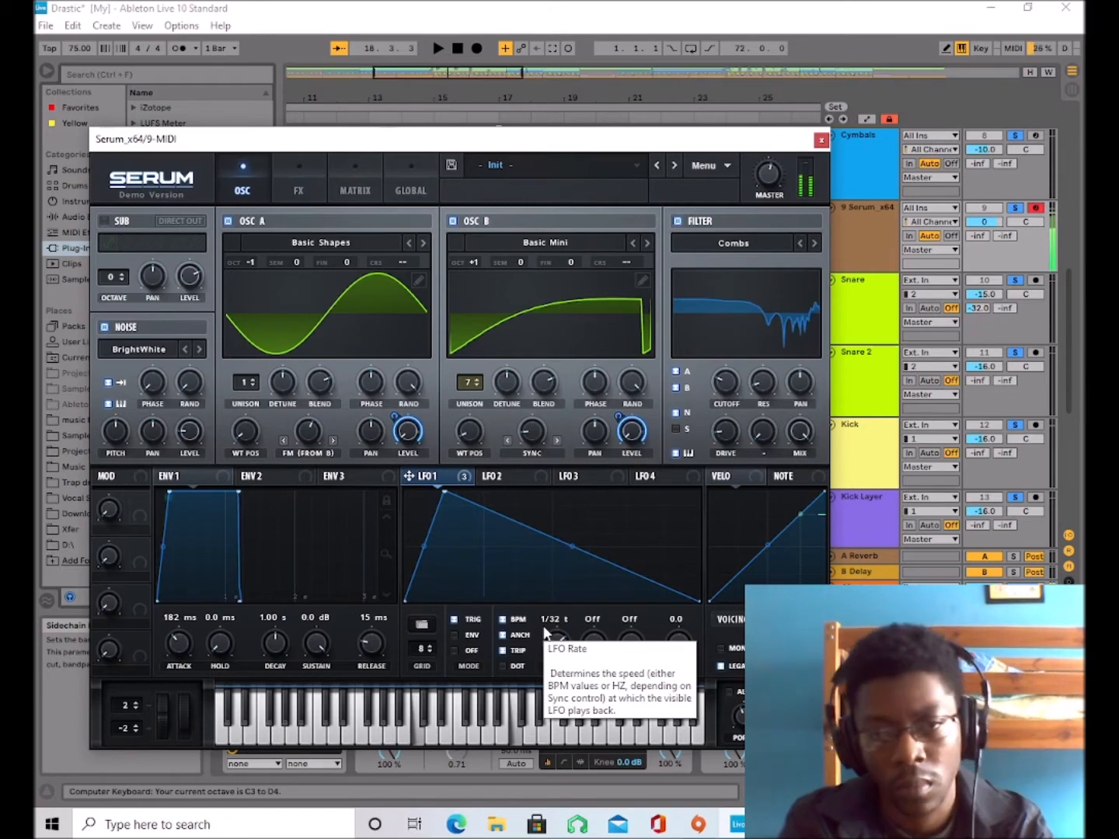
{"action": "key", "text": "k"}
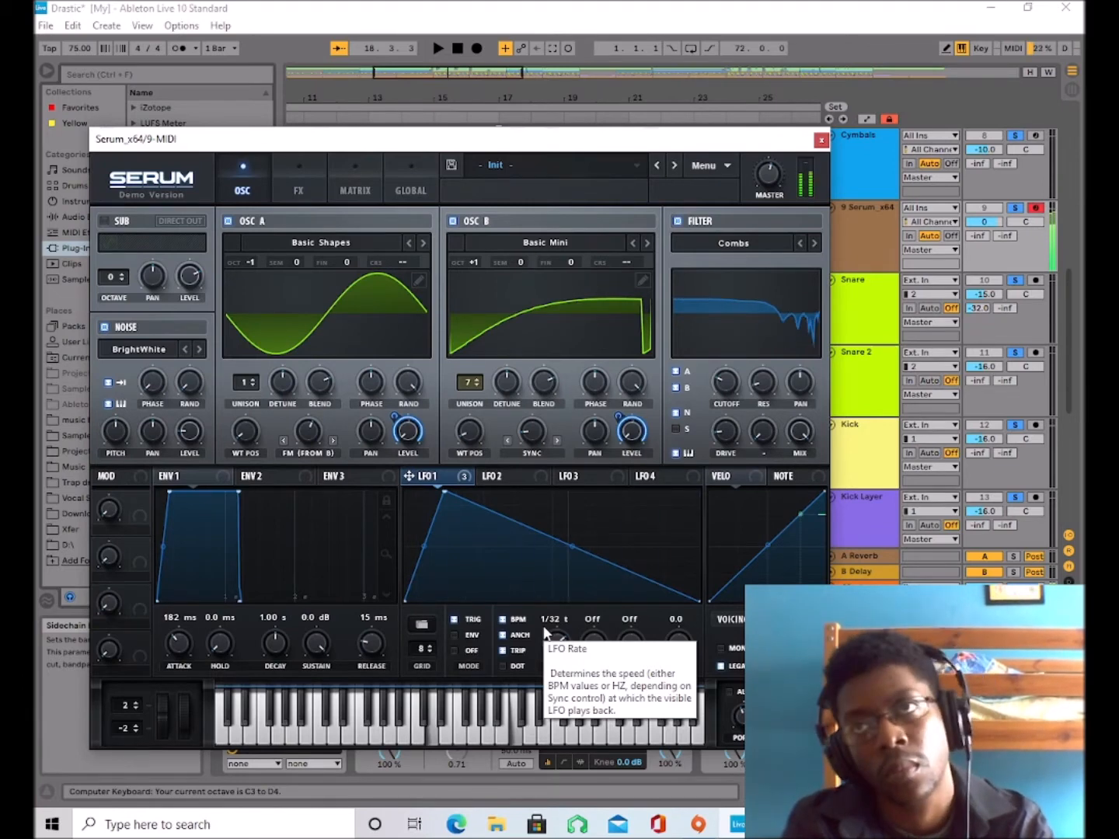
{"action": "key", "text": "a"}
{"action": "key", "text": "space"}
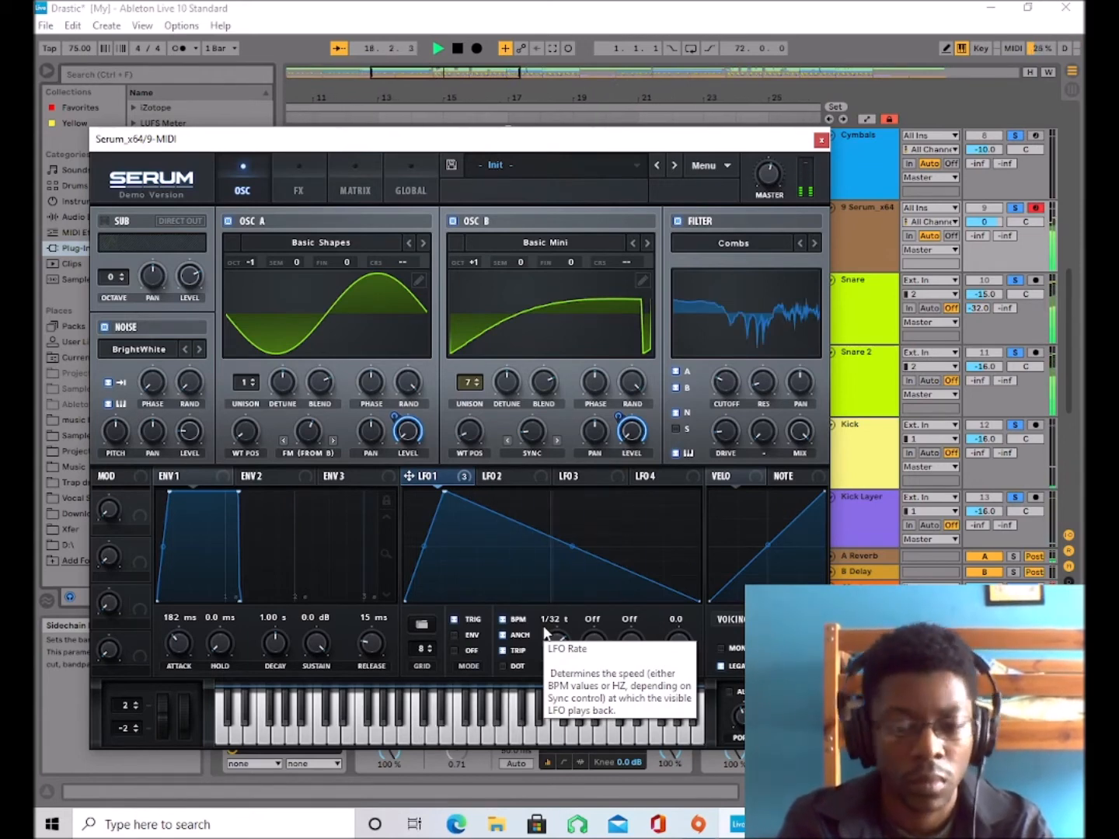
{"action": "key", "text": "space"}
Assign Envelope 1 to the levels of oscillators A and B, and set LFO 1's rate to 1/8.
{"action": "left_click_drag", "start_coordinate": [192, 478], "coordinate": [410, 431]}
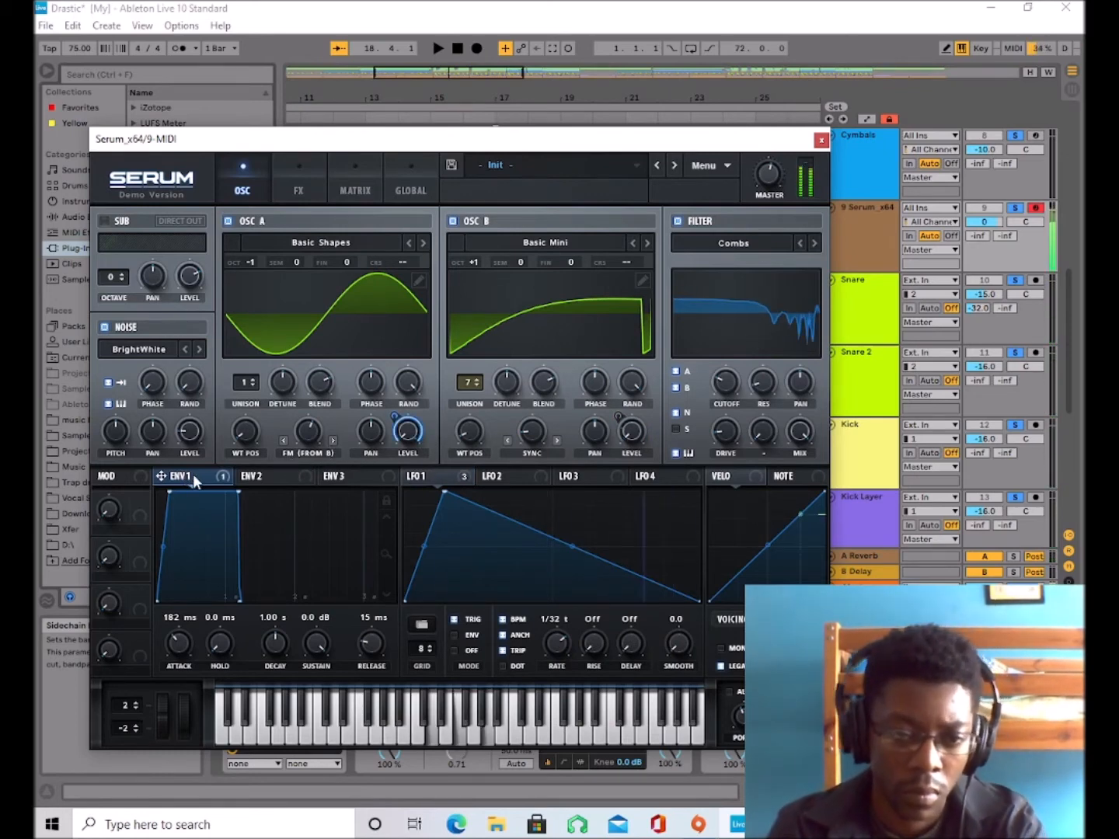
{"action": "left_click_drag", "start_coordinate": [195, 476], "coordinate": [633, 435]}
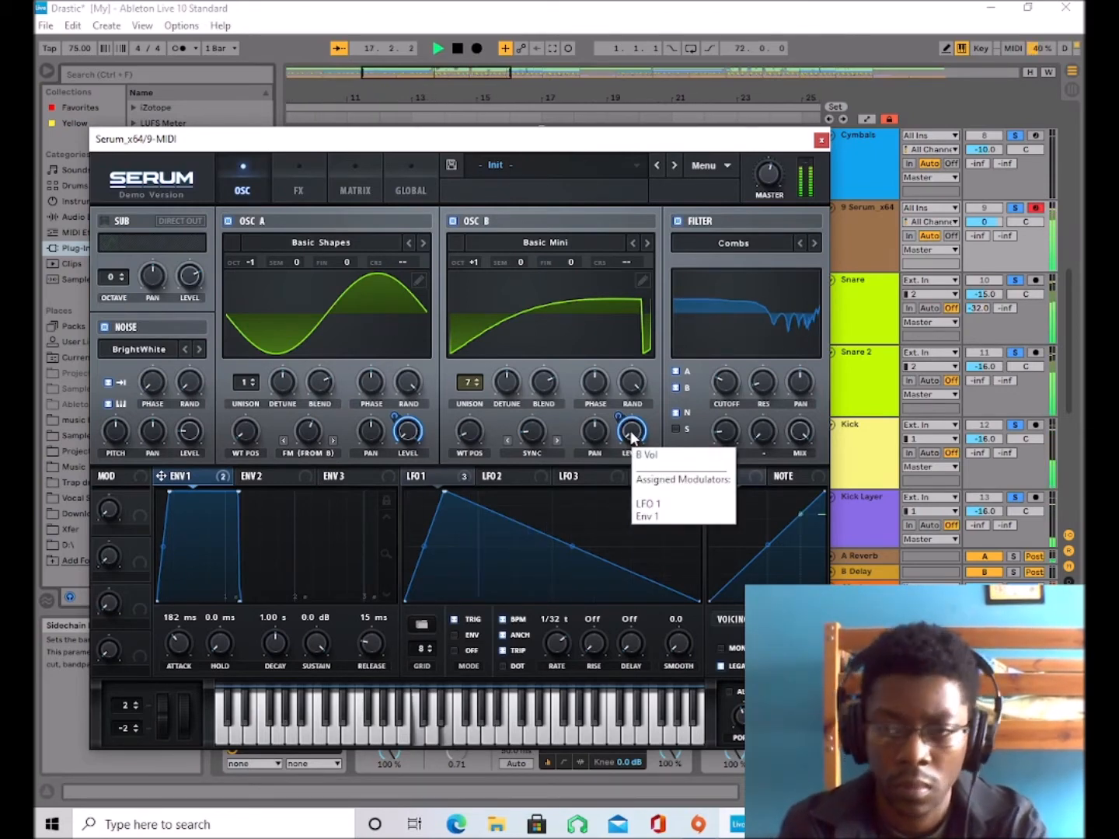
{"action": "left_click_drag", "start_coordinate": [567, 639], "coordinate": [568, 672]}
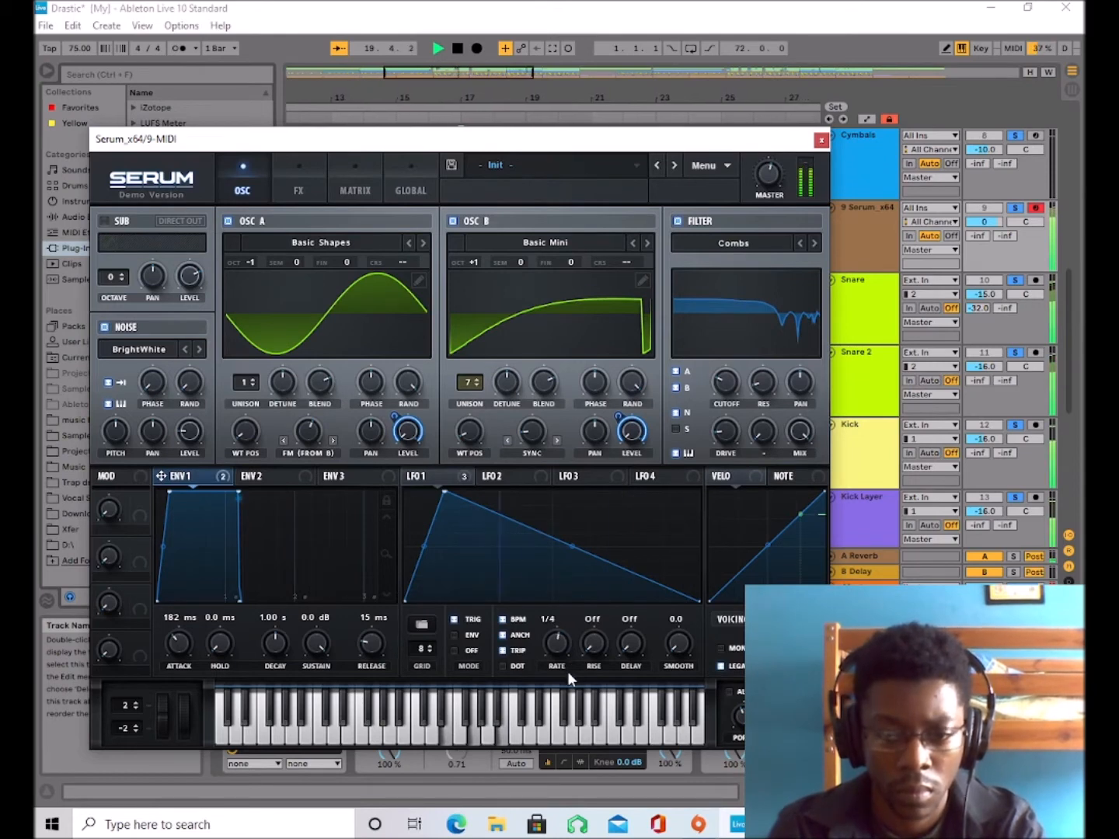
{"action": "left_click_drag", "start_coordinate": [551, 649], "coordinate": [553, 638]}
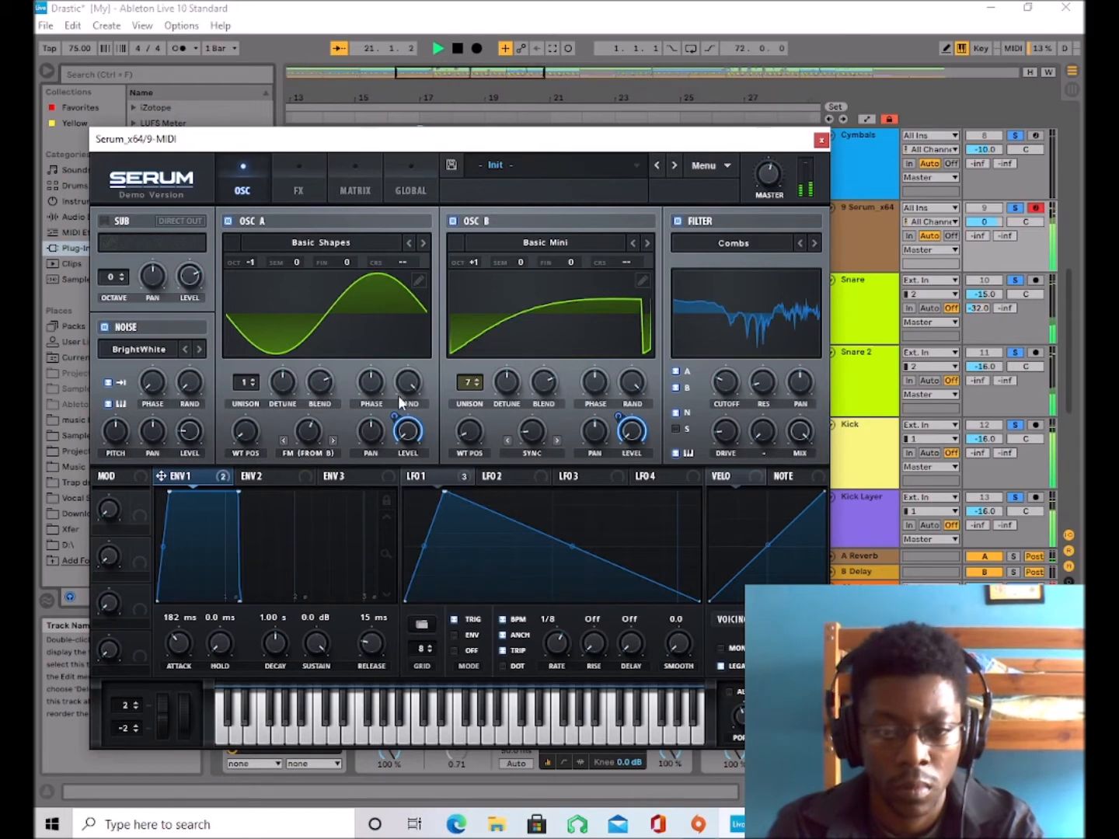
Try lower Envelope 1 modulation amounts on both oscillator levels, and raise oscillator B's amount back to 100.
{"action": "left_click_drag", "start_coordinate": [409, 498], "coordinate": [410, 491]}
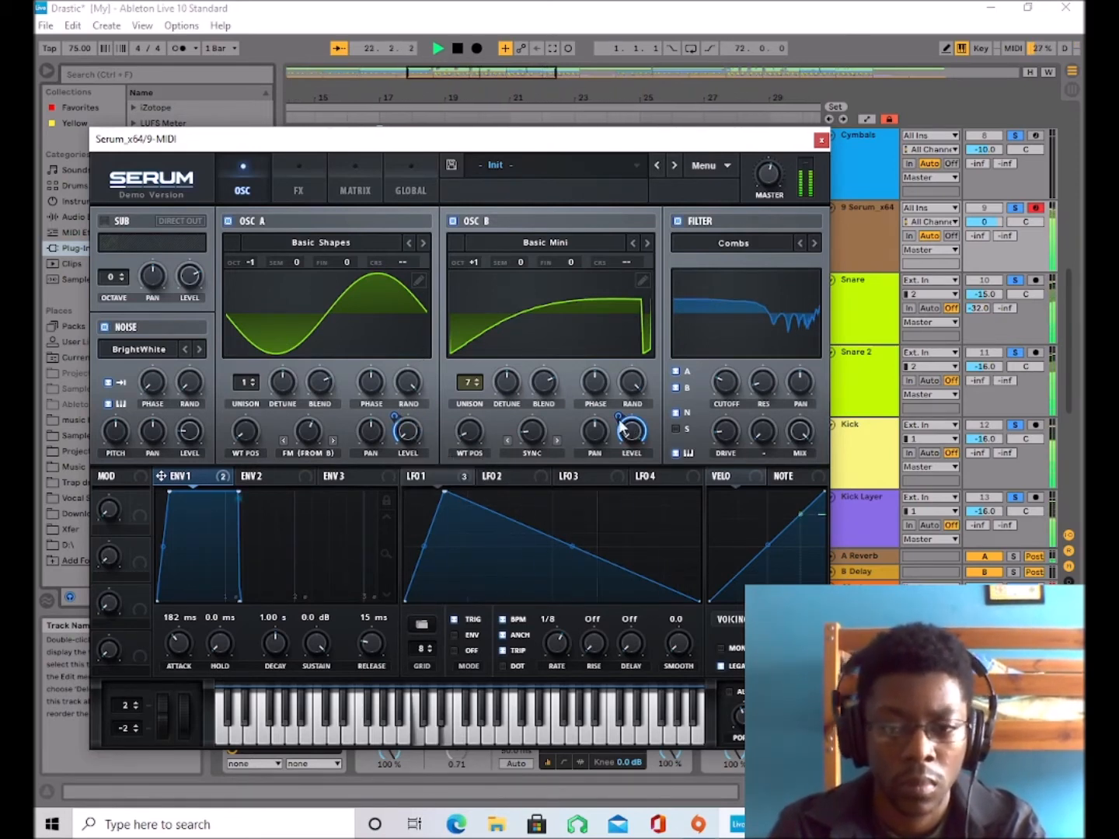
{"action": "left_click_drag", "start_coordinate": [626, 514], "coordinate": [634, 435]}
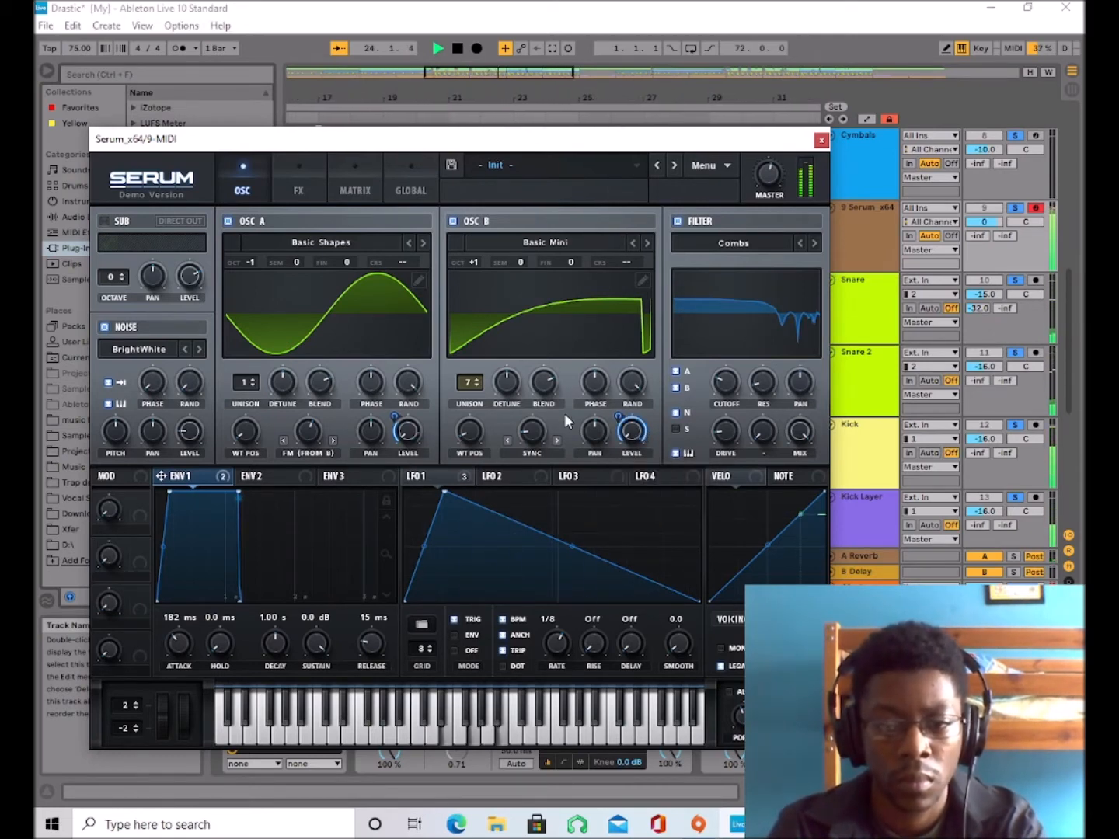
{"action": "left_click_drag", "start_coordinate": [622, 432], "coordinate": [634, 513]}
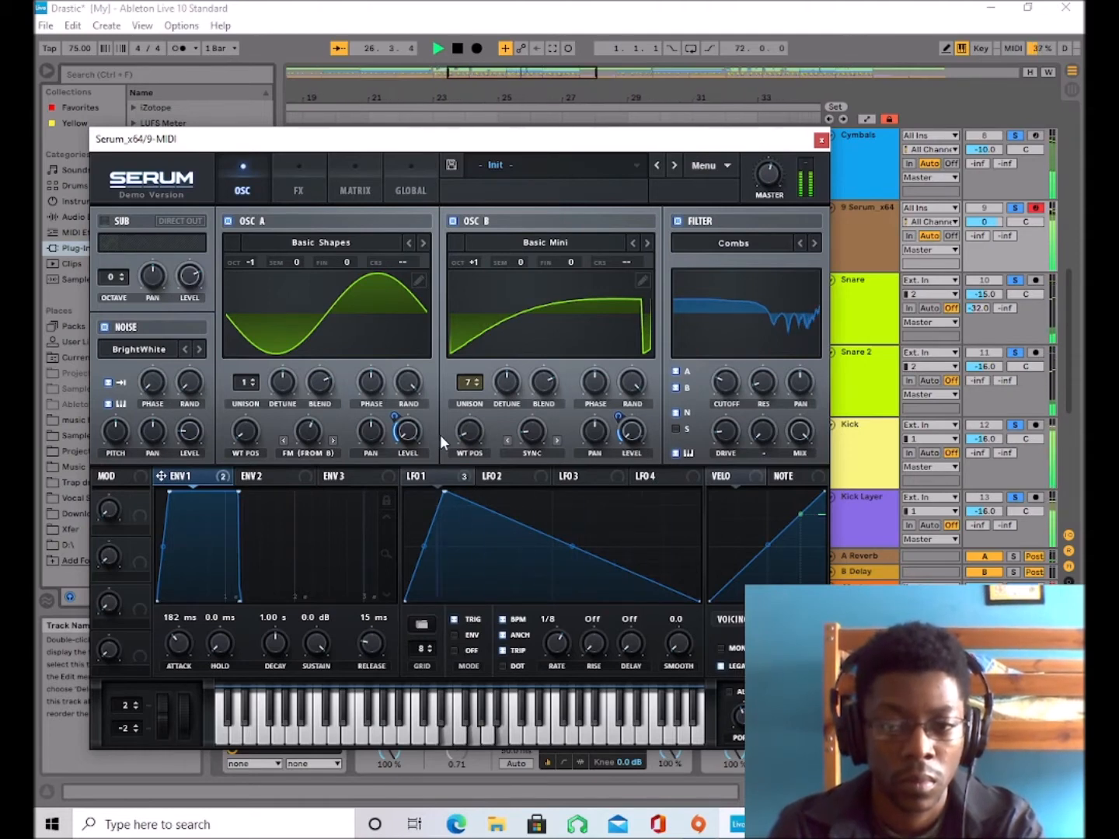
{"action": "left_click_drag", "start_coordinate": [399, 415], "coordinate": [602, 157]}
{"action": "left_click_drag", "start_coordinate": [627, 415], "coordinate": [641, 373]}
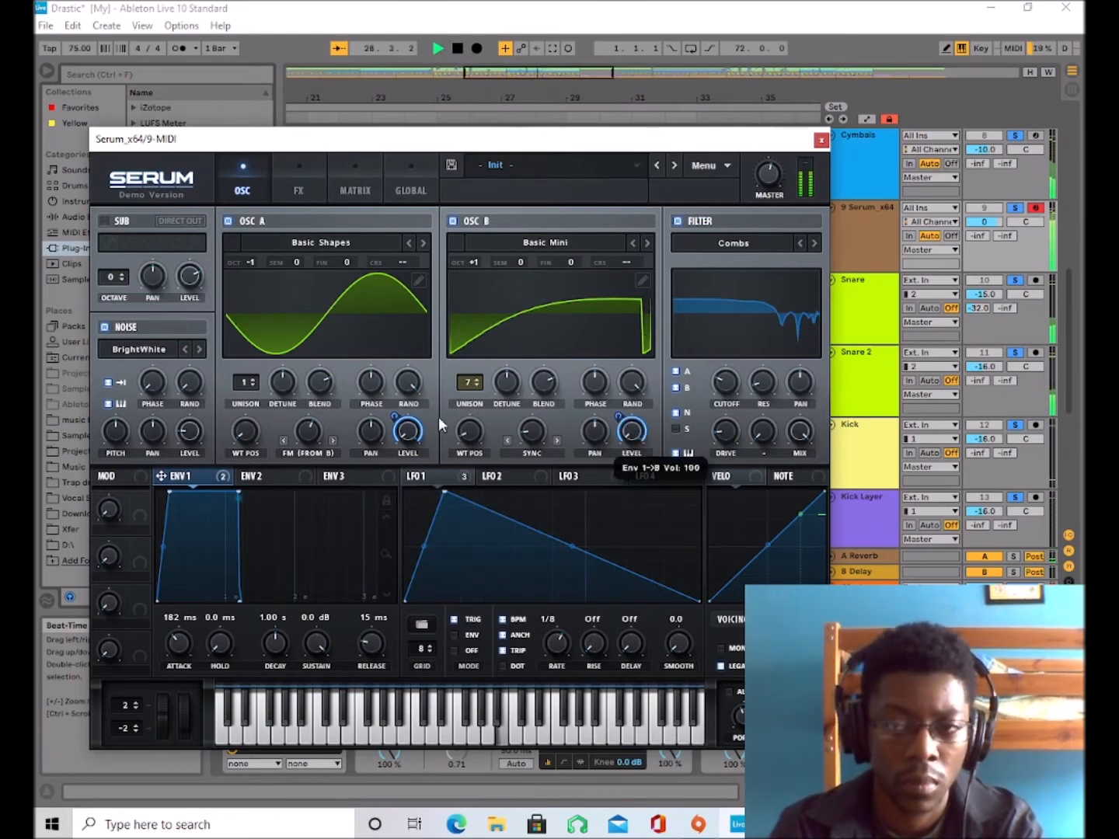
Set Envelope 1's attack to 839 ms and oscillator B's unison to 1, auditioning with the track.
{"action": "mouse_move", "coordinate": [179, 643]}
{"action": "left_mouse_down"}
{"action": "mouse_move", "coordinate": [191, 598]}
{"action": "mouse_move", "coordinate": [186, 626]}
{"action": "left_mouse_up"}
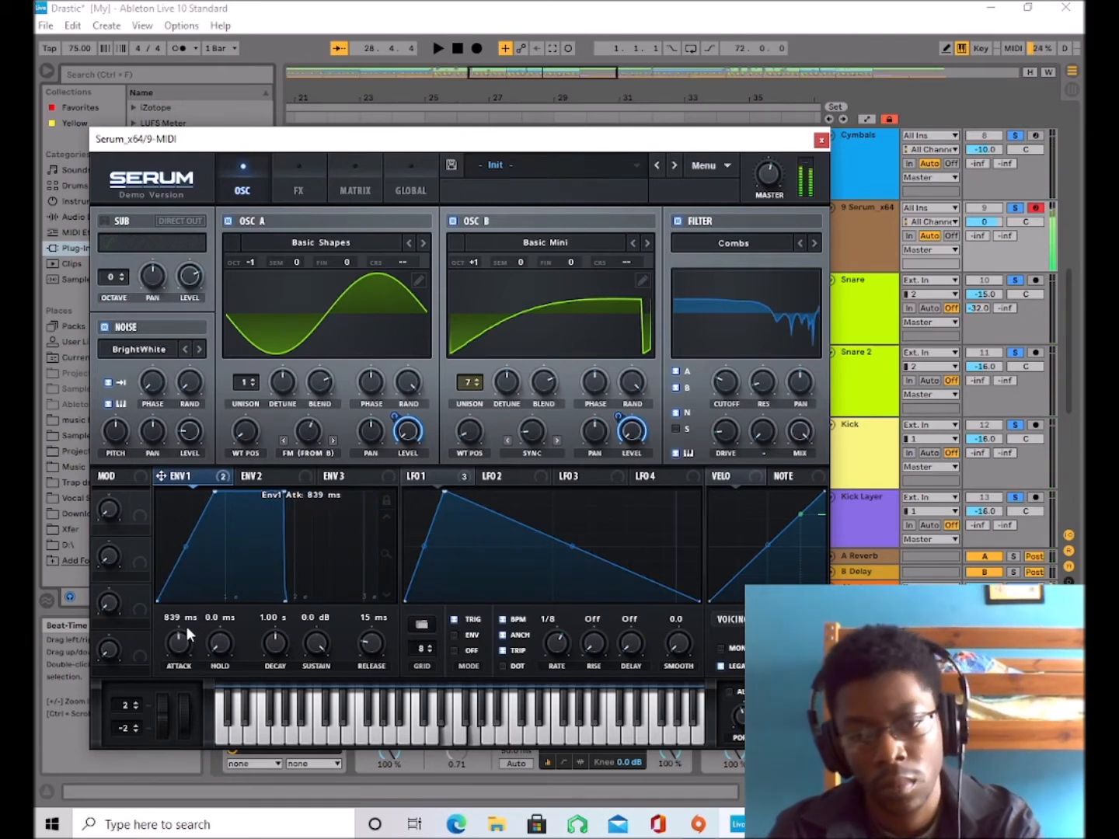
{"action": "left_click_drag", "start_coordinate": [564, 645], "coordinate": [578, 668]}
{"action": "key", "text": "space"}
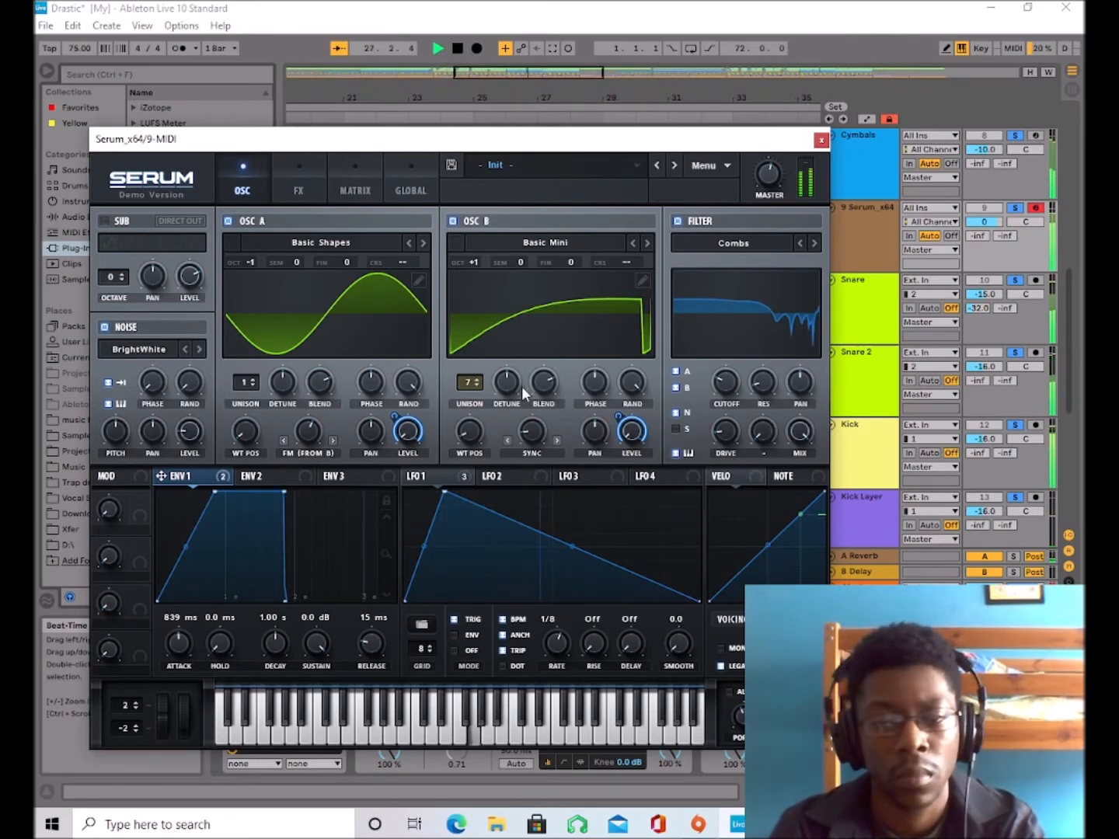
{"action": "left_click_drag", "start_coordinate": [472, 381], "coordinate": [397, 802]}
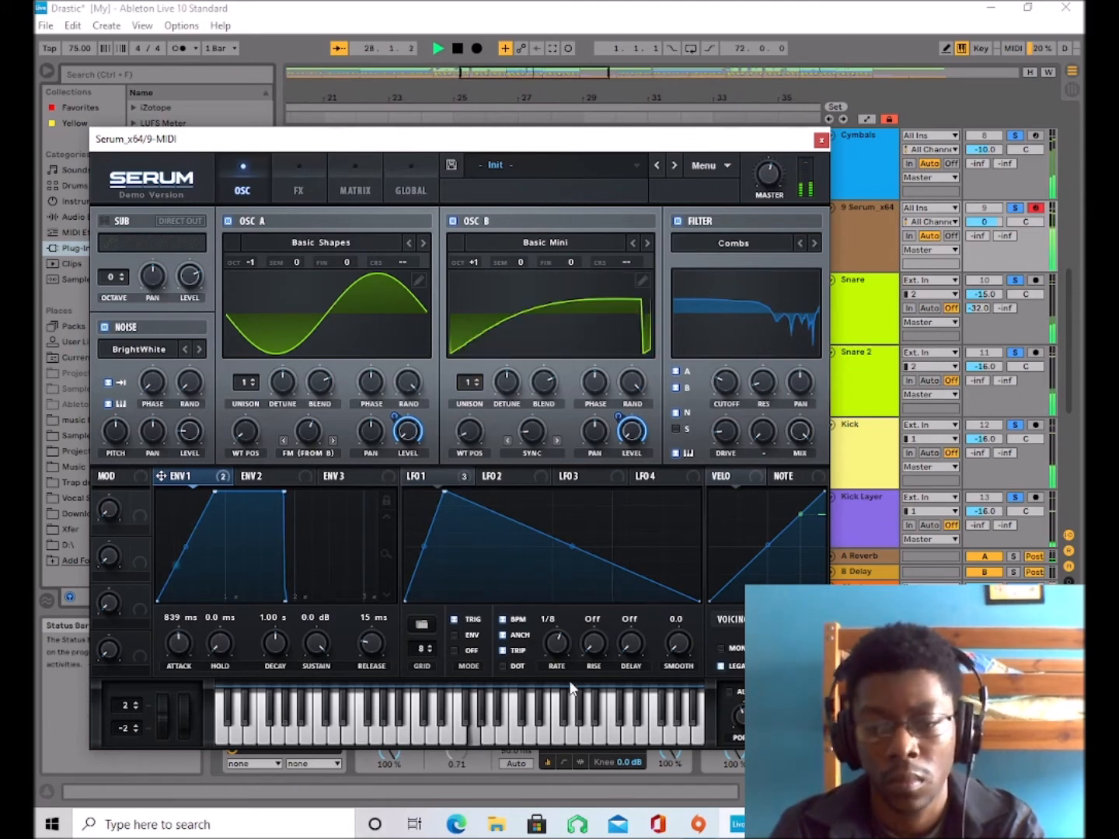
Set LFO 1's rate to 1/16, stop the track and move the LFO's peak slightly earlier in the cycle.
{"action": "mouse_move", "coordinate": [557, 639]}
{"action": "left_mouse_down"}
{"action": "mouse_move", "coordinate": [566, 612]}
{"action": "mouse_move", "coordinate": [569, 632]}
{"action": "left_mouse_up"}
{"action": "key", "text": "space"}
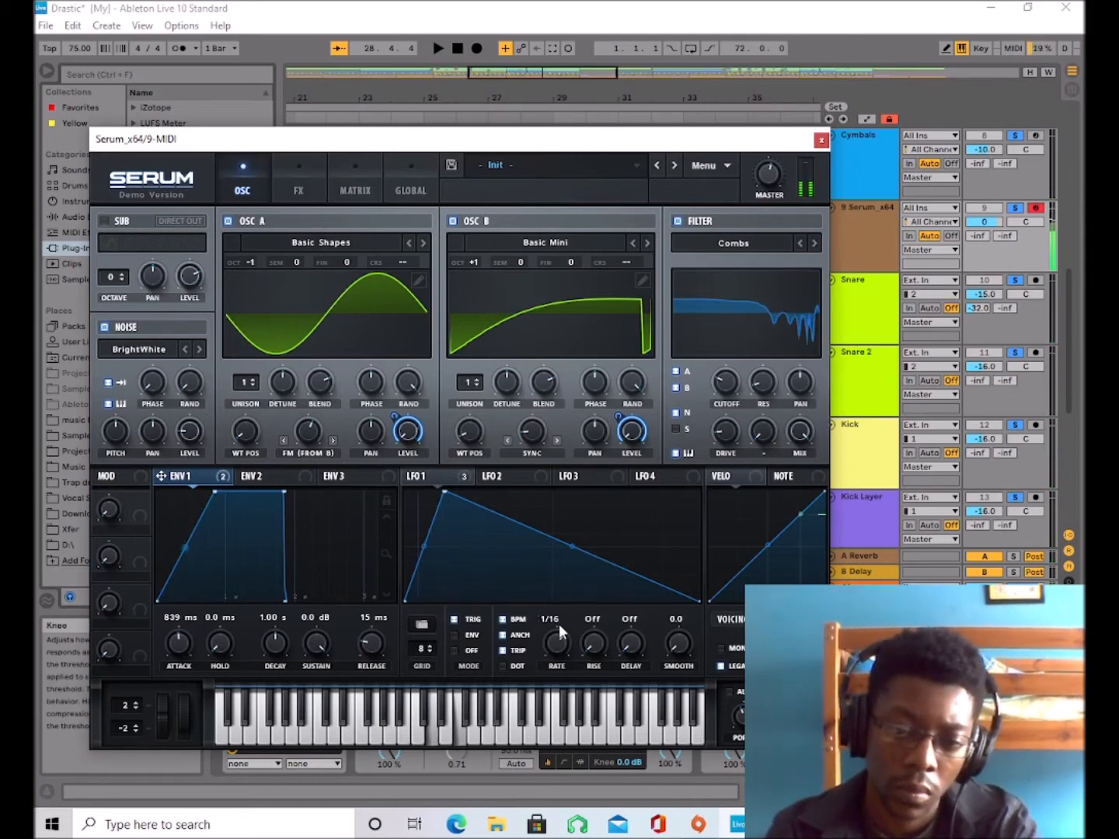
{"action": "mouse_move", "coordinate": [445, 492]}
{"action": "left_mouse_down"}
{"action": "mouse_move", "coordinate": [422, 490]}
{"action": "mouse_move", "coordinate": [433, 492]}
{"action": "left_mouse_up"}
Load the analog Basic Shapes wavetable into oscillator B and set its sync warp to 1.06%.
{"action": "left_click", "coordinate": [512, 246]}
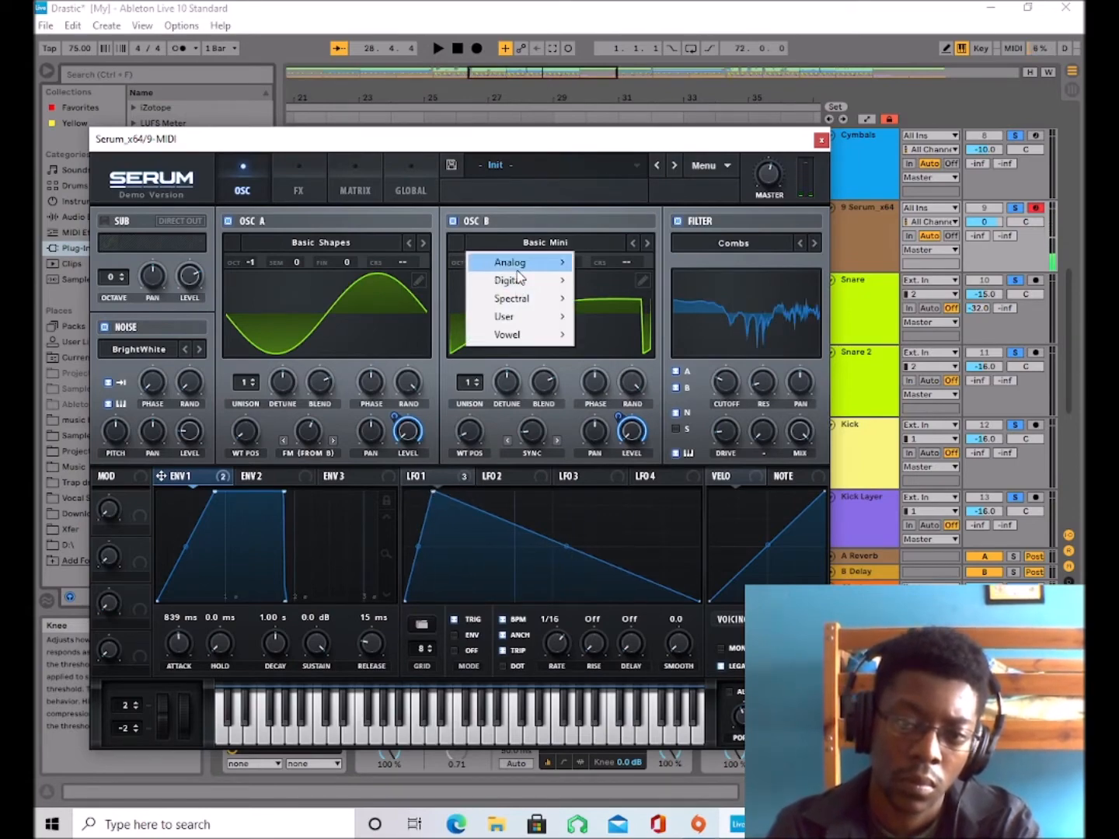
{"action": "mouse_move", "coordinate": [528, 263]}
{"action": "left_click", "coordinate": [640, 339]}
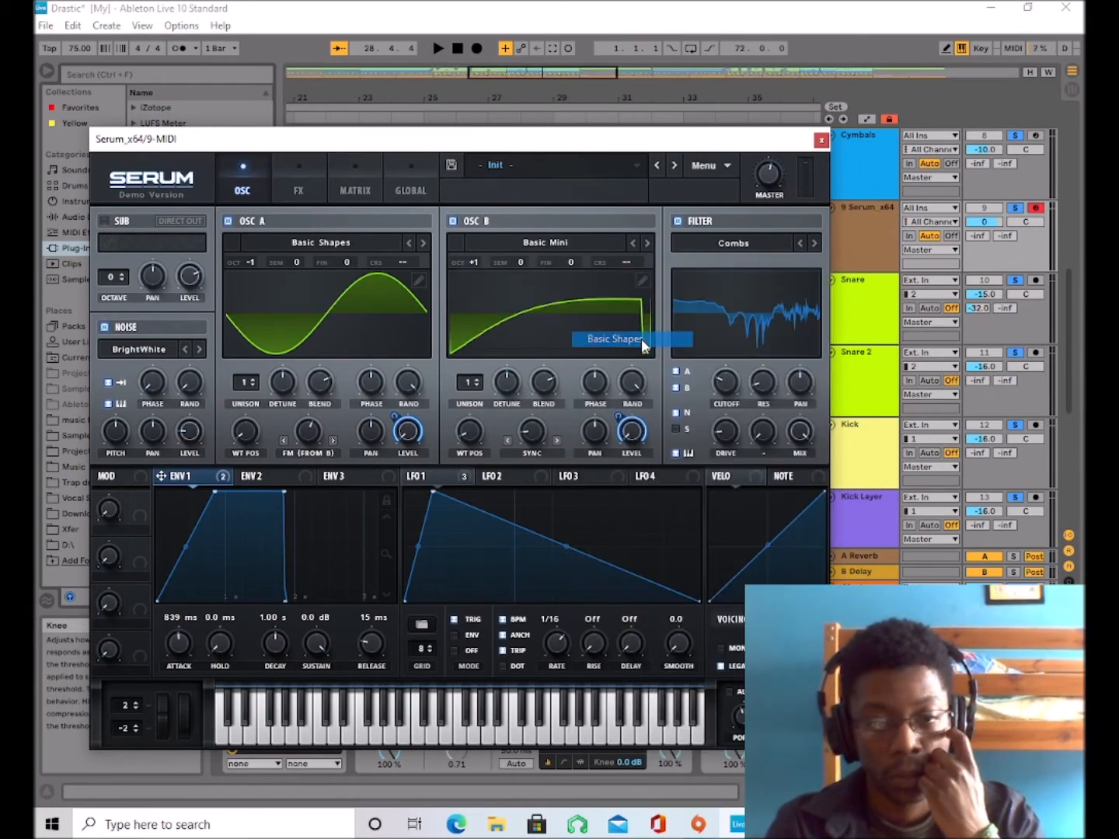
{"action": "mouse_move", "coordinate": [533, 439]}
{"action": "left_mouse_down"}
{"action": "mouse_move", "coordinate": [527, 449]}
{"action": "mouse_move", "coordinate": [529, 434]}
{"action": "mouse_move", "coordinate": [486, 398]}
{"action": "mouse_move", "coordinate": [482, 470]}
{"action": "mouse_move", "coordinate": [528, 431]}
{"action": "mouse_move", "coordinate": [537, 402]}
{"action": "mouse_move", "coordinate": [533, 440]}
{"action": "left_mouse_up"}
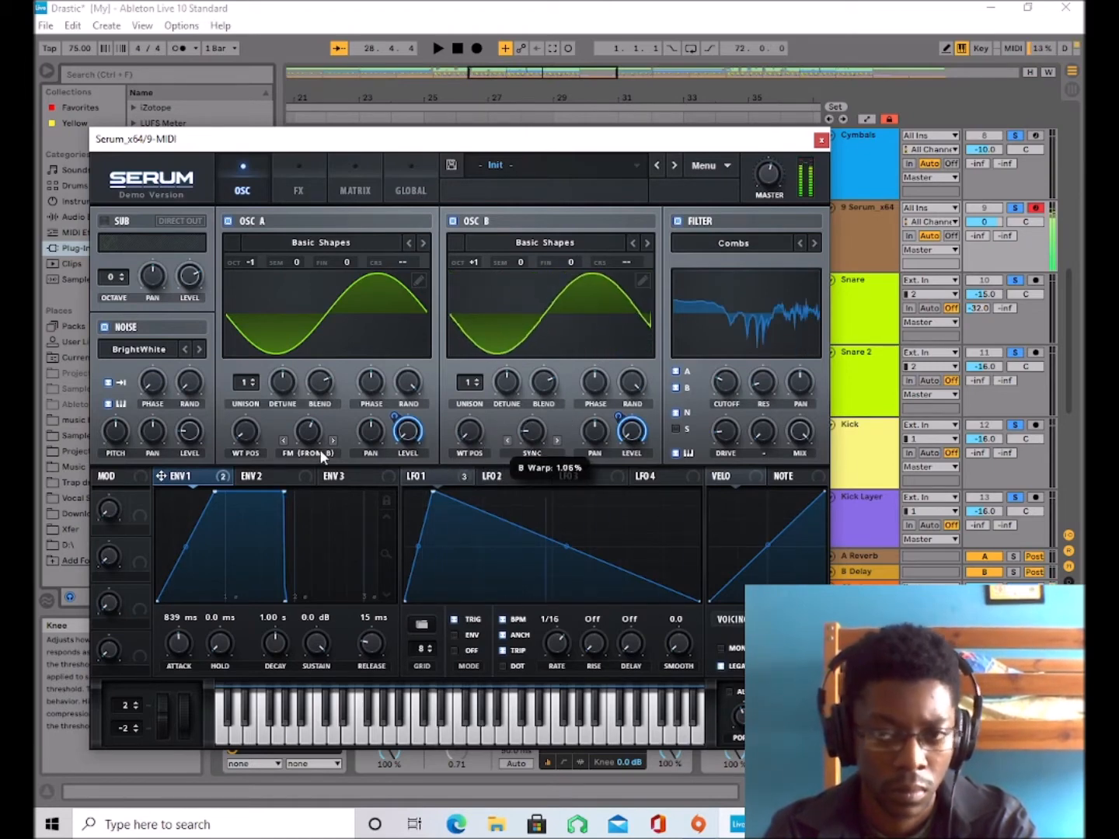
Lower oscillator A's FM amount and set Envelope 1's level modulation to 60 on oscillator A and 34 on oscillator B.
{"action": "left_click_drag", "start_coordinate": [311, 437], "coordinate": [304, 481]}
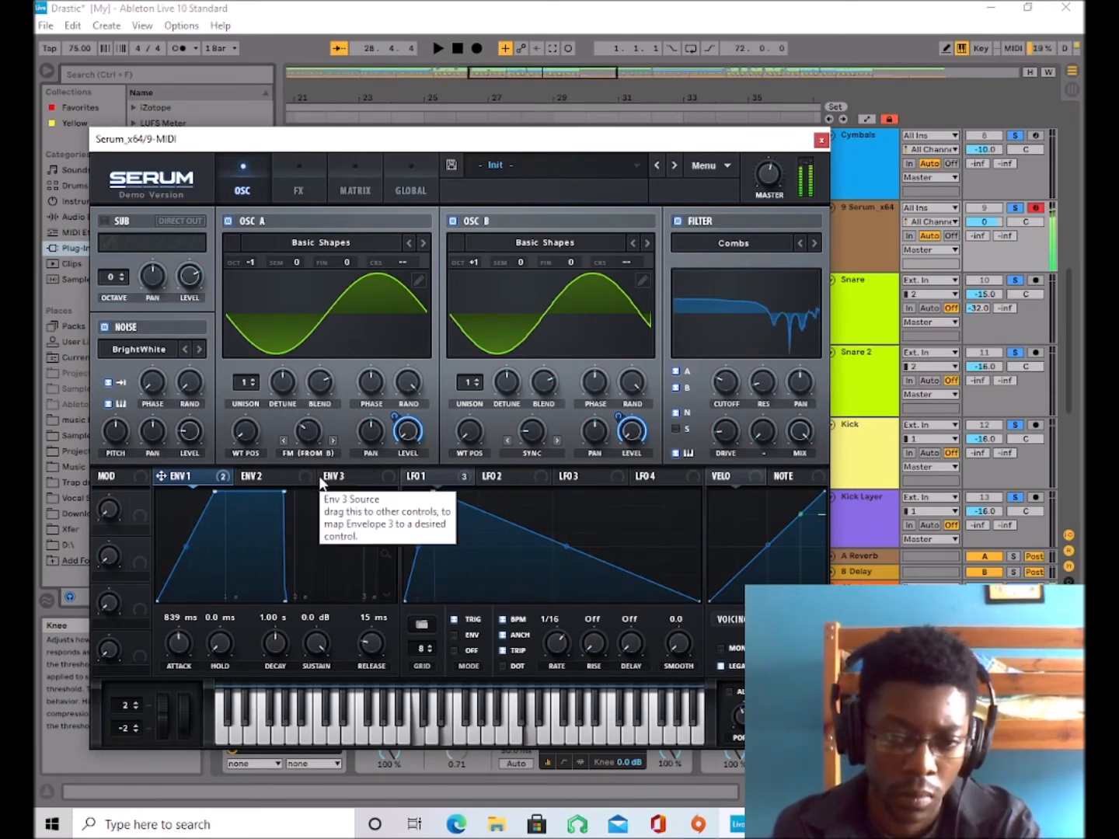
{"action": "left_click_drag", "start_coordinate": [394, 416], "coordinate": [388, 477]}
{"action": "left_click_drag", "start_coordinate": [620, 417], "coordinate": [619, 466]}
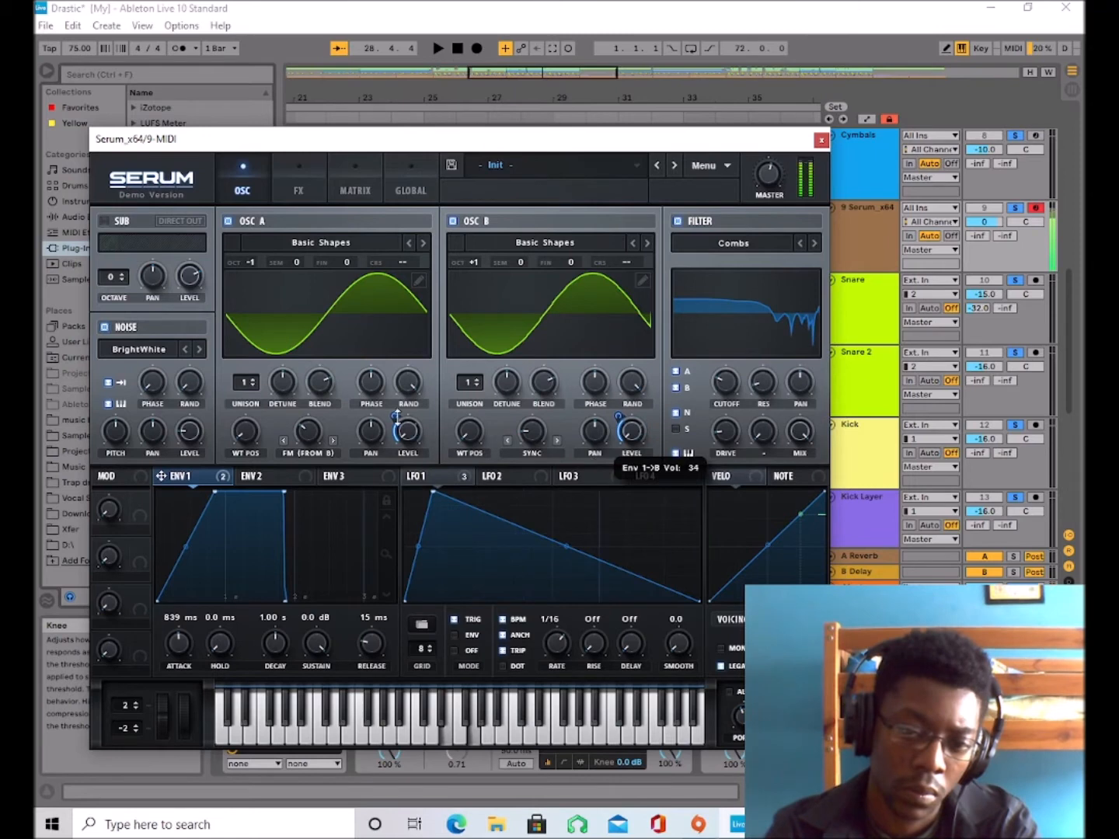
{"action": "left_click_drag", "start_coordinate": [403, 417], "coordinate": [407, 392]}
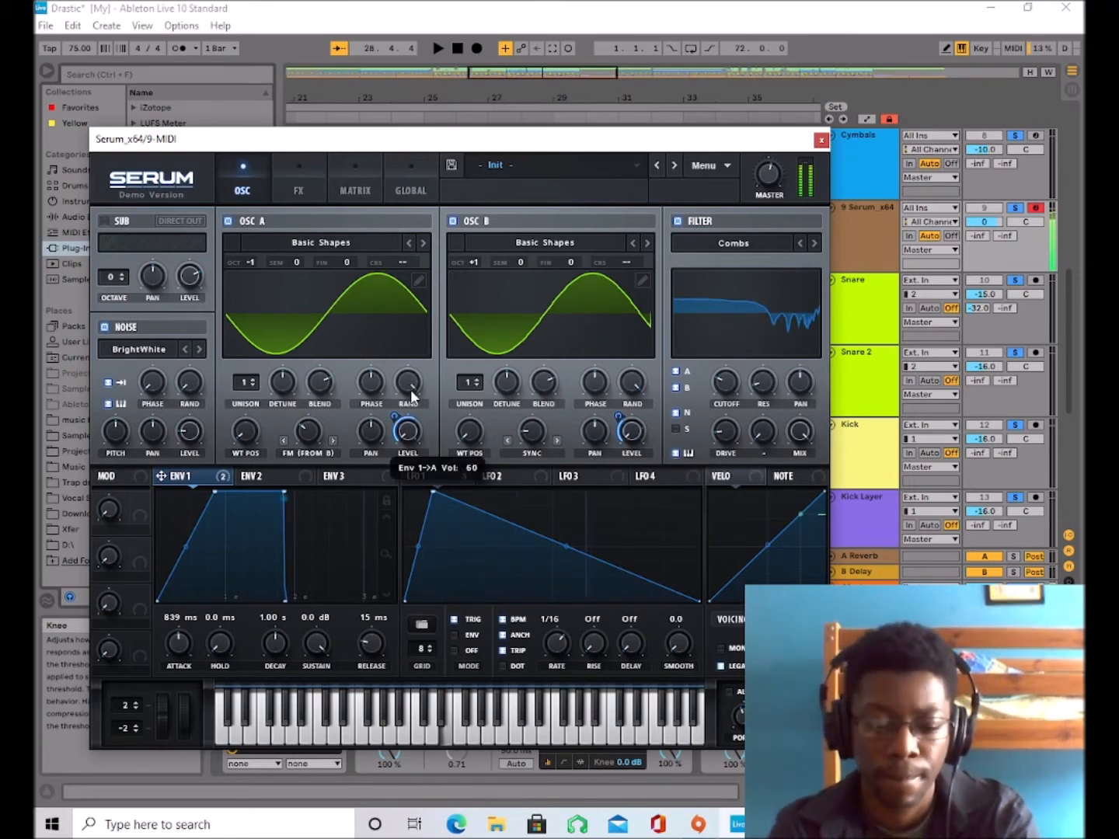
Audition the patch by playing notes one octave lower and back at the original octave.
{"action": "key", "text": "z"}
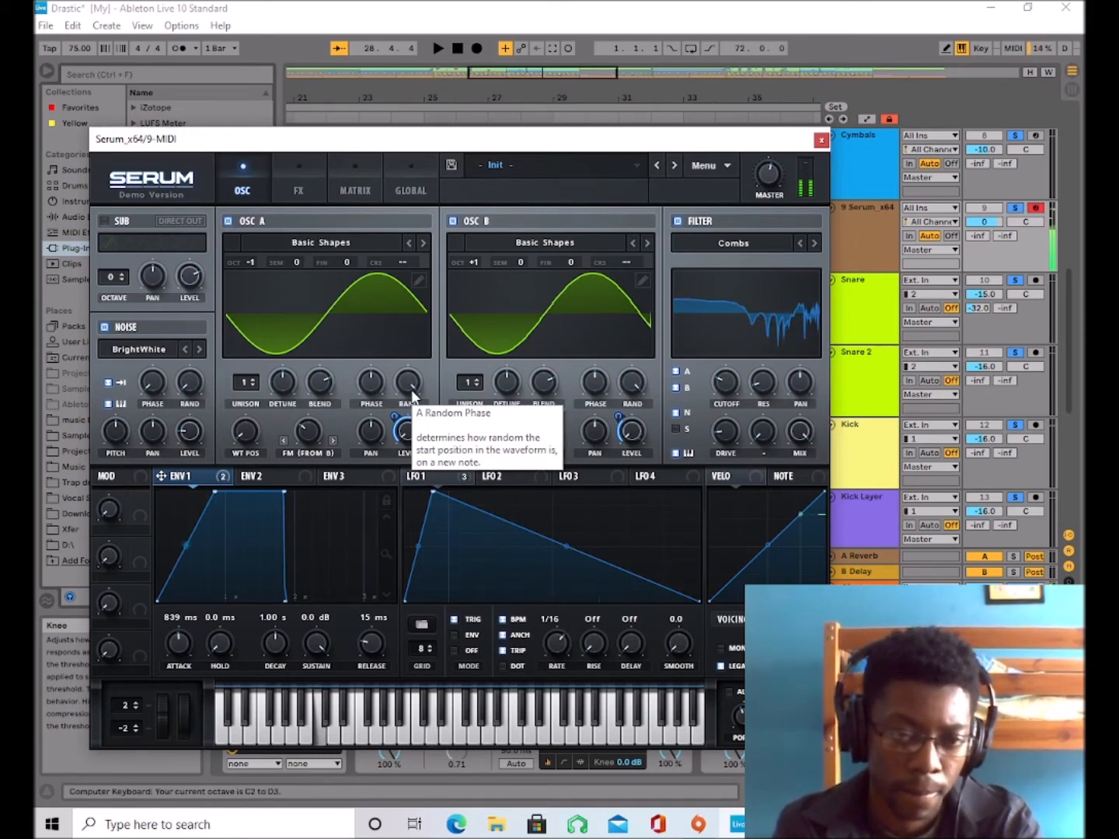
{"action": "key", "text": "j"}
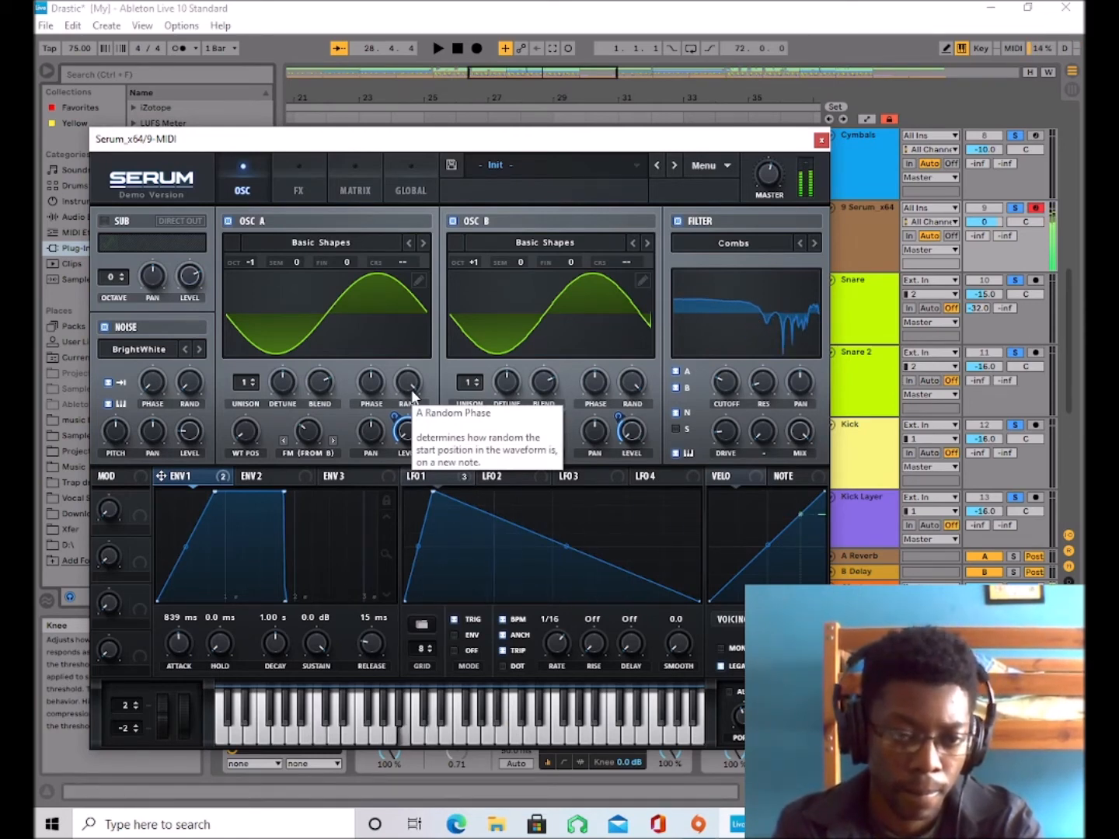
{"action": "key", "text": "x"}
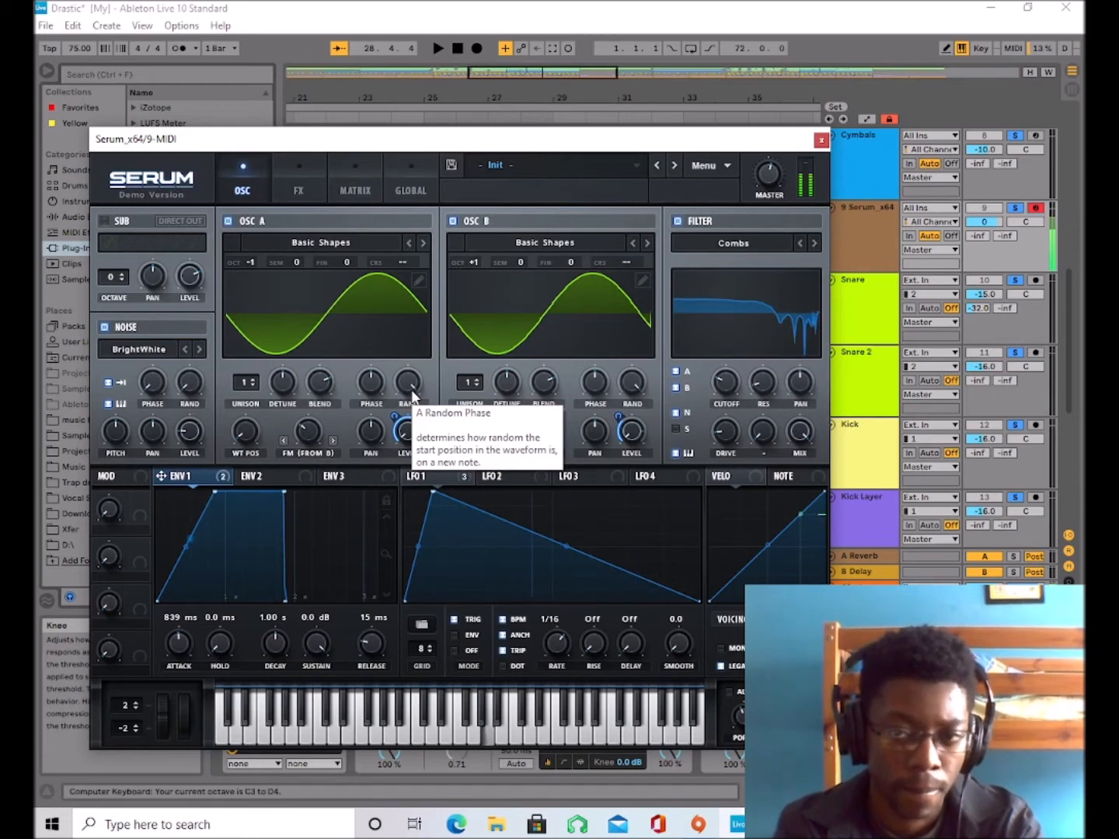
{"action": "key", "text": "g"}
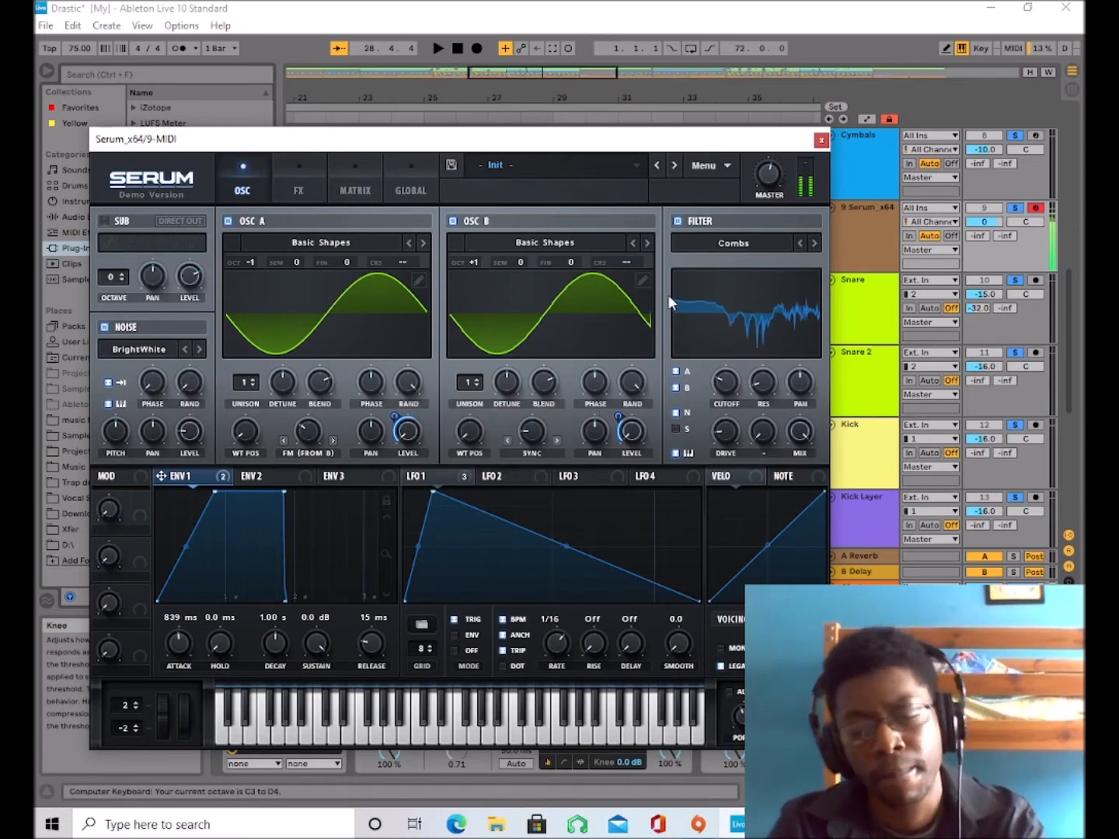
Adjust the reverb effect's mix and lower the Combs filter effect's cutoff to 17 Hz.
{"action": "left_click", "coordinate": [299, 186]}
{"action": "left_click_drag", "start_coordinate": [742, 302], "coordinate": [677, 697]}
{"action": "left_click_drag", "start_coordinate": [840, 111], "coordinate": [766, 238]}
{"action": "left_click_drag", "start_coordinate": [702, 483], "coordinate": [451, 186]}
{"action": "left_click_drag", "start_coordinate": [468, 258], "coordinate": [501, 261]}
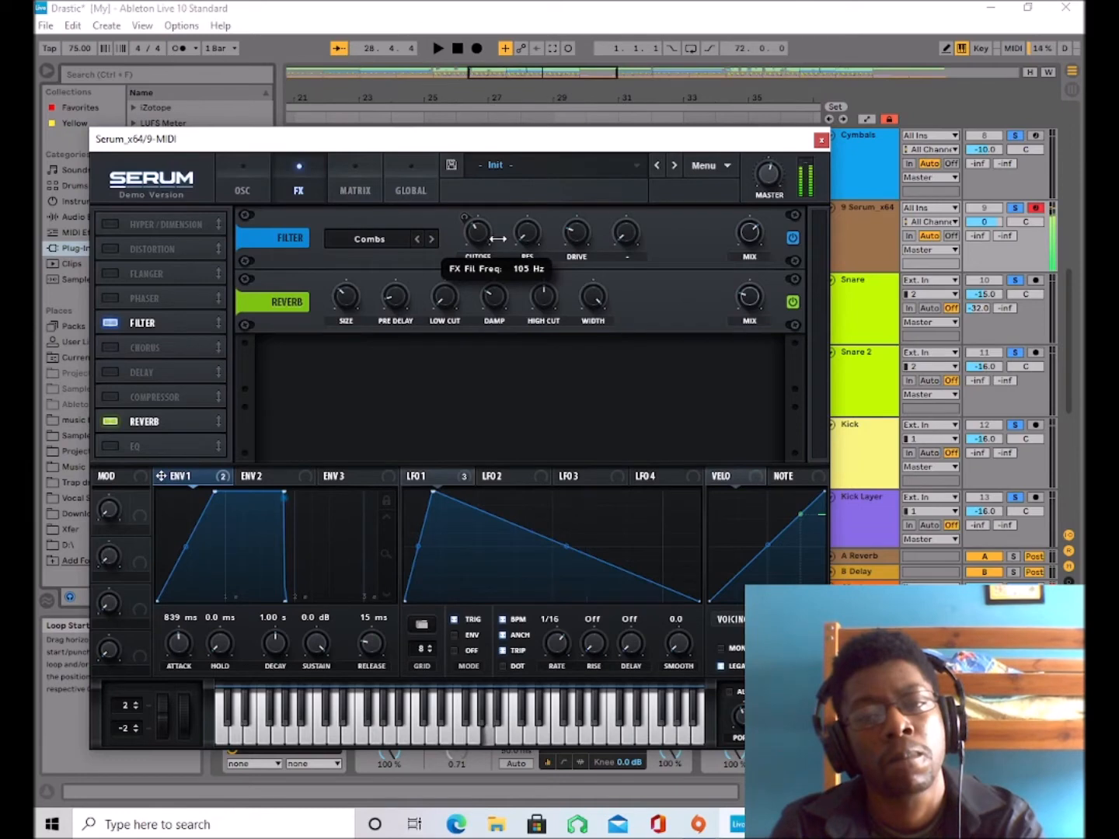
{"action": "mouse_move", "coordinate": [496, 275]}
{"action": "left_mouse_down"}
{"action": "mouse_move", "coordinate": [496, 224]}
{"action": "mouse_move", "coordinate": [491, 269]}
{"action": "left_mouse_up"}
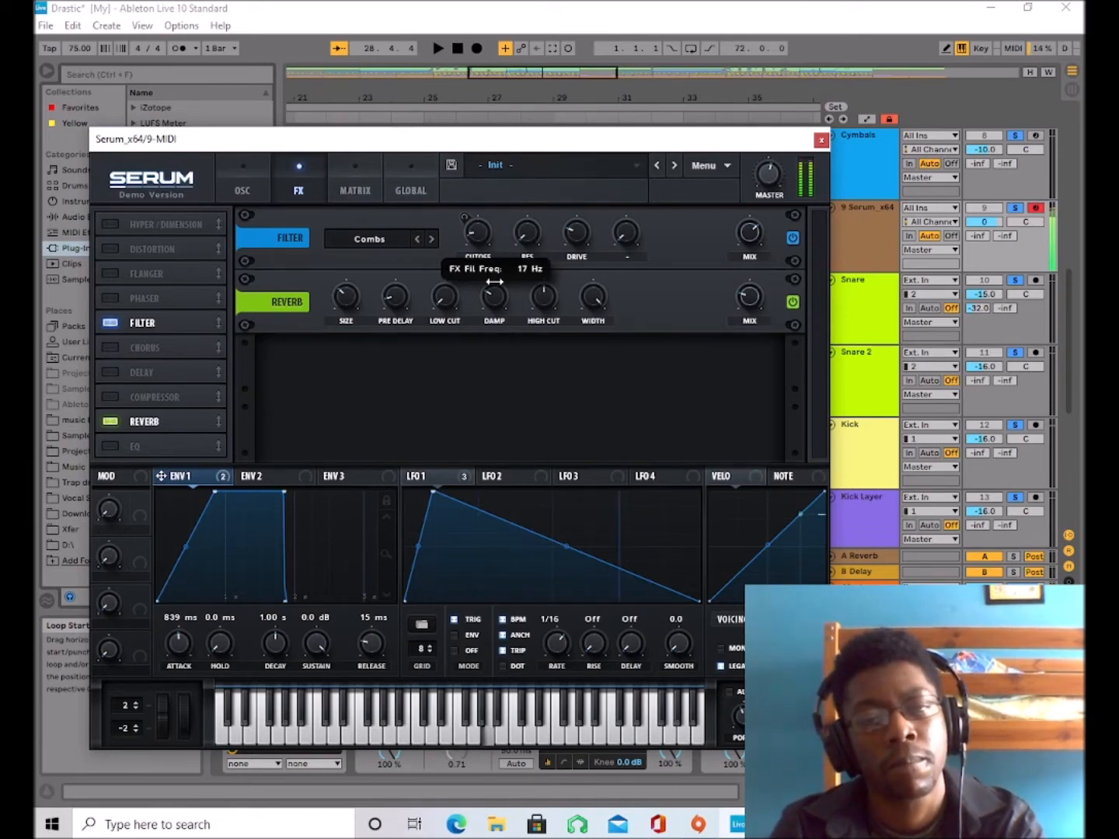
Adjust the Combs filter effect's mix, trying 70% and raising it further.
{"action": "left_click", "coordinate": [258, 161]}
{"action": "left_click", "coordinate": [322, 180]}
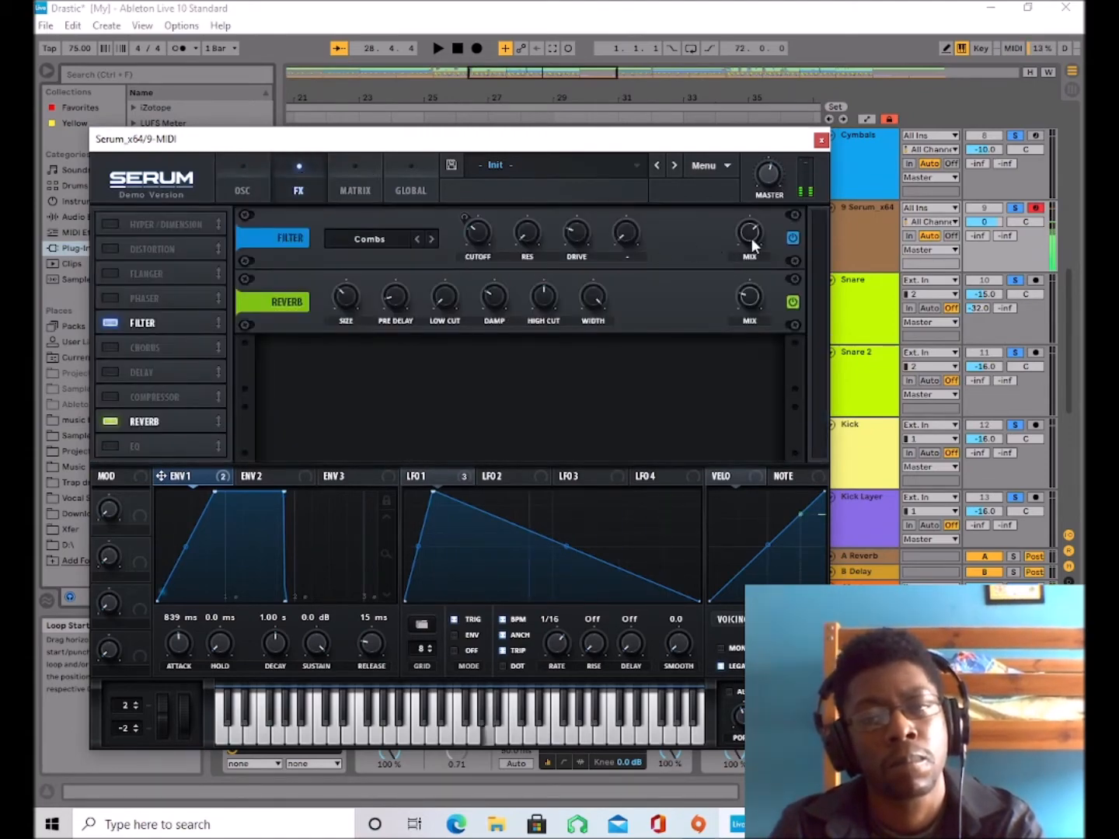
{"action": "left_click_drag", "start_coordinate": [748, 234], "coordinate": [739, 301]}
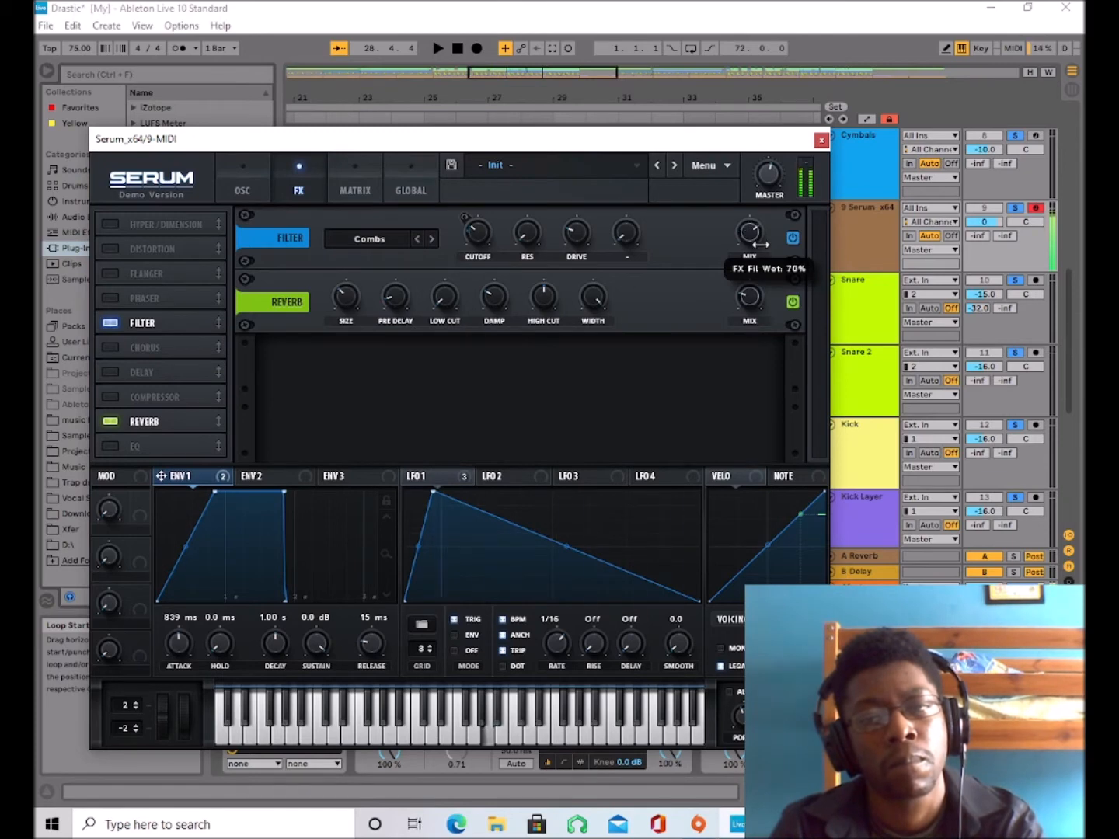
{"action": "left_click_drag", "start_coordinate": [770, 204], "coordinate": [770, 194]}
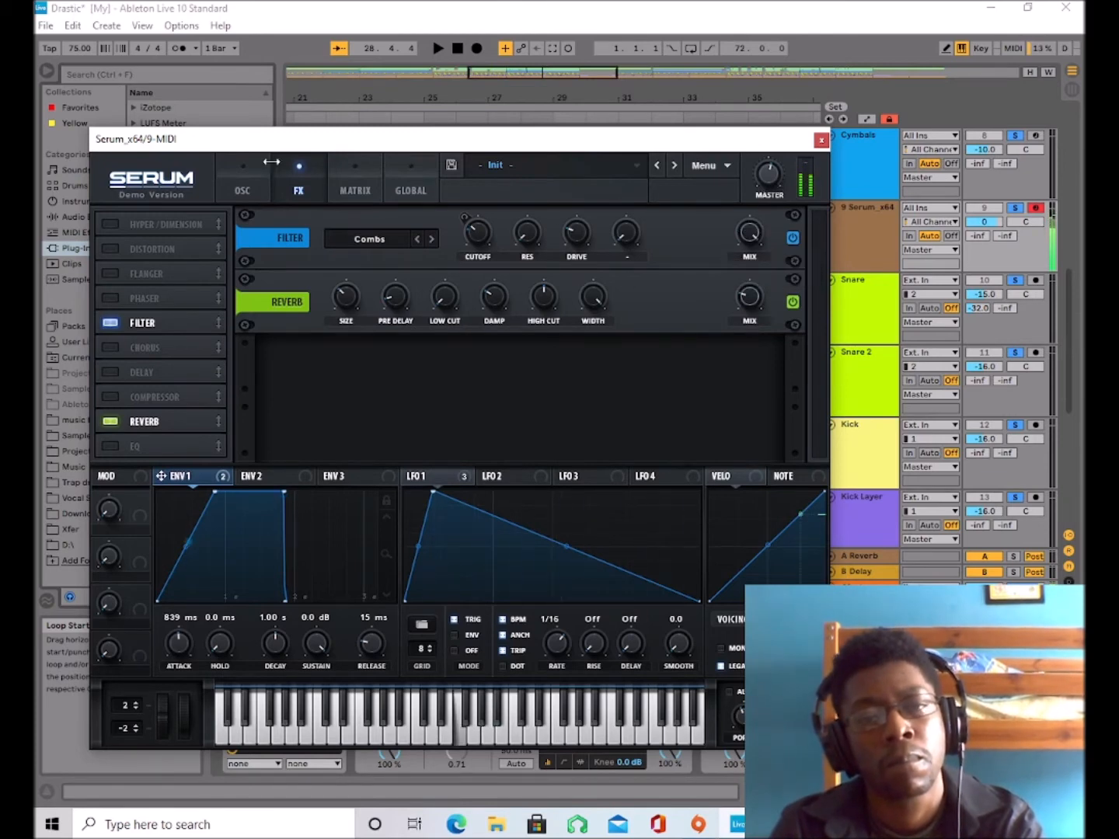
Lower LFO 1's peak to near the bottom of its graph and audition the sound with the track.
{"action": "left_click", "coordinate": [248, 190]}
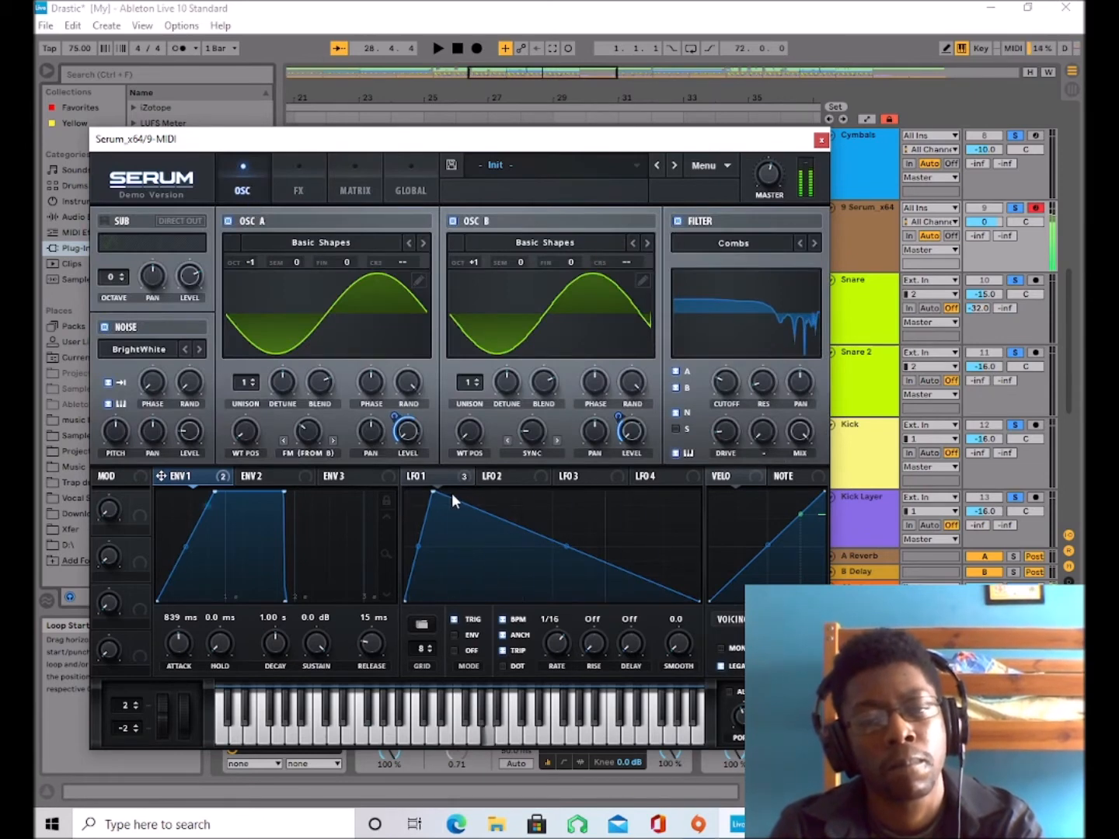
{"action": "left_click_drag", "start_coordinate": [431, 493], "coordinate": [425, 584]}
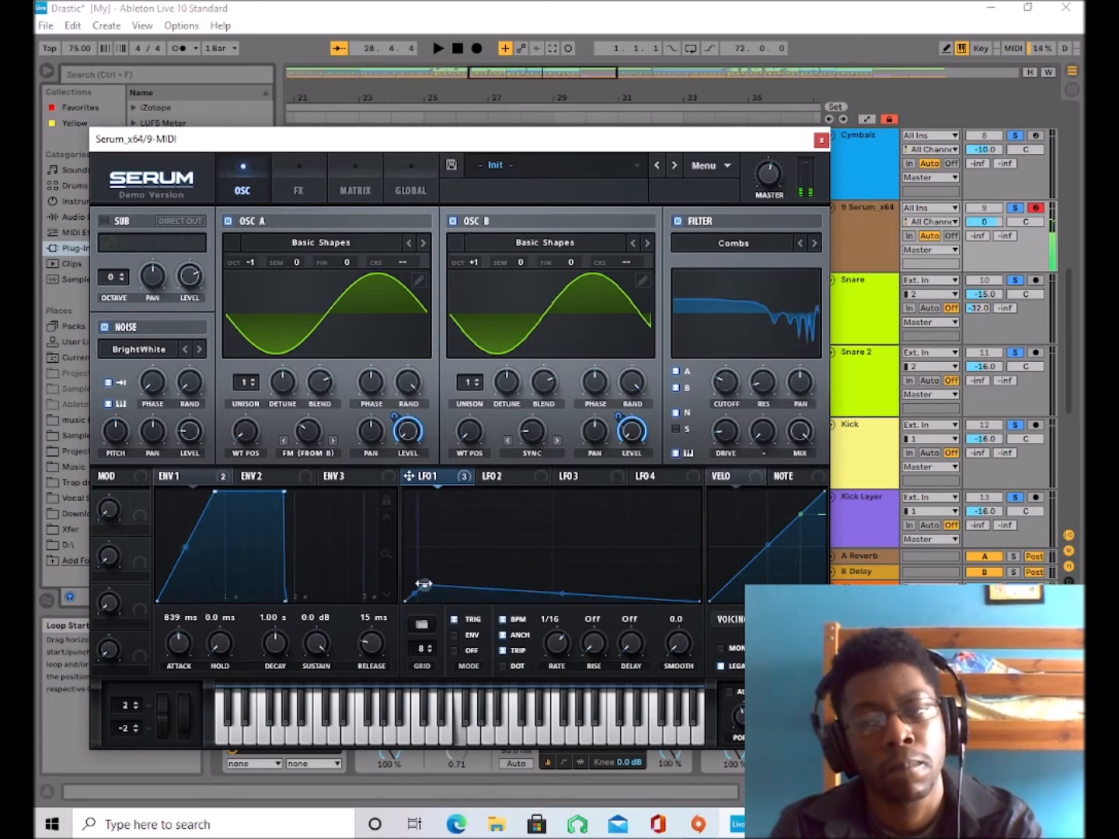
{"action": "key", "text": "space"}
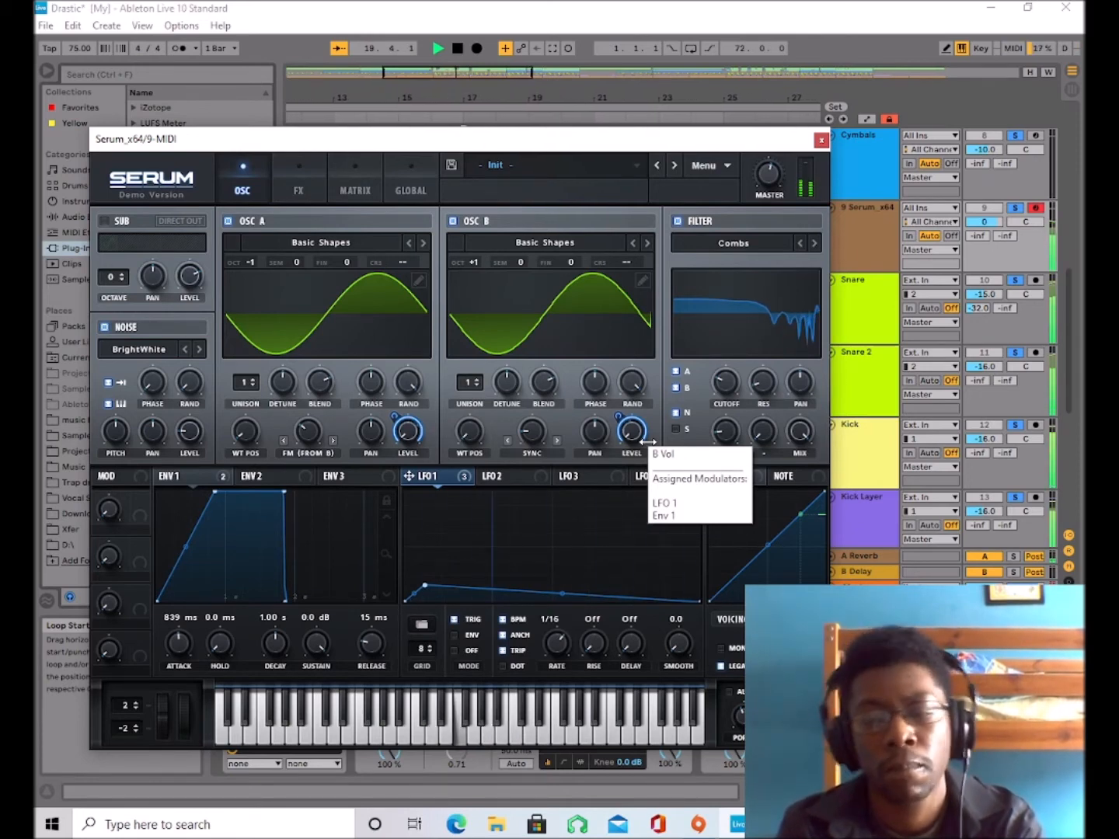
{"action": "left_click_drag", "start_coordinate": [770, 168], "coordinate": [770, 160]}
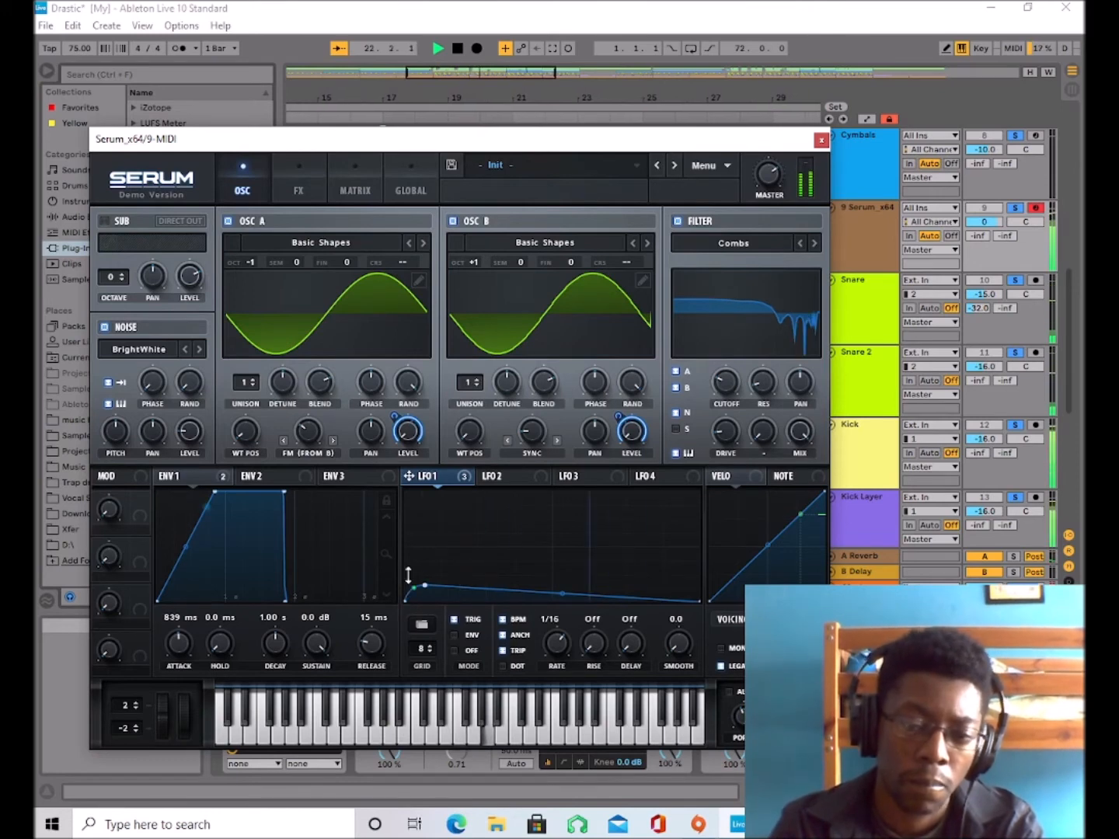
Reshape LFO 1 with extra points into a rounded hump before the middle, a dip near zero and a slightly higher peak near the end.
{"action": "left_click_drag", "start_coordinate": [424, 585], "coordinate": [518, 557]}
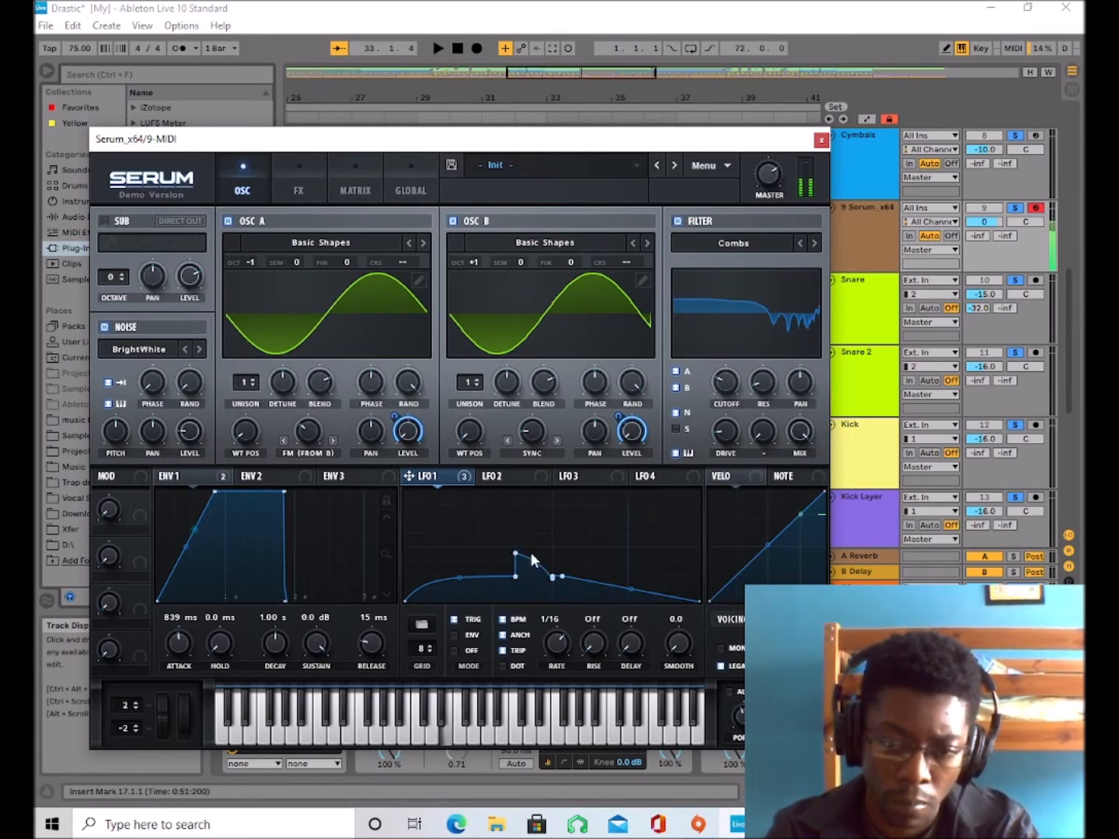
{"action": "left_click_drag", "start_coordinate": [515, 580], "coordinate": [476, 591]}
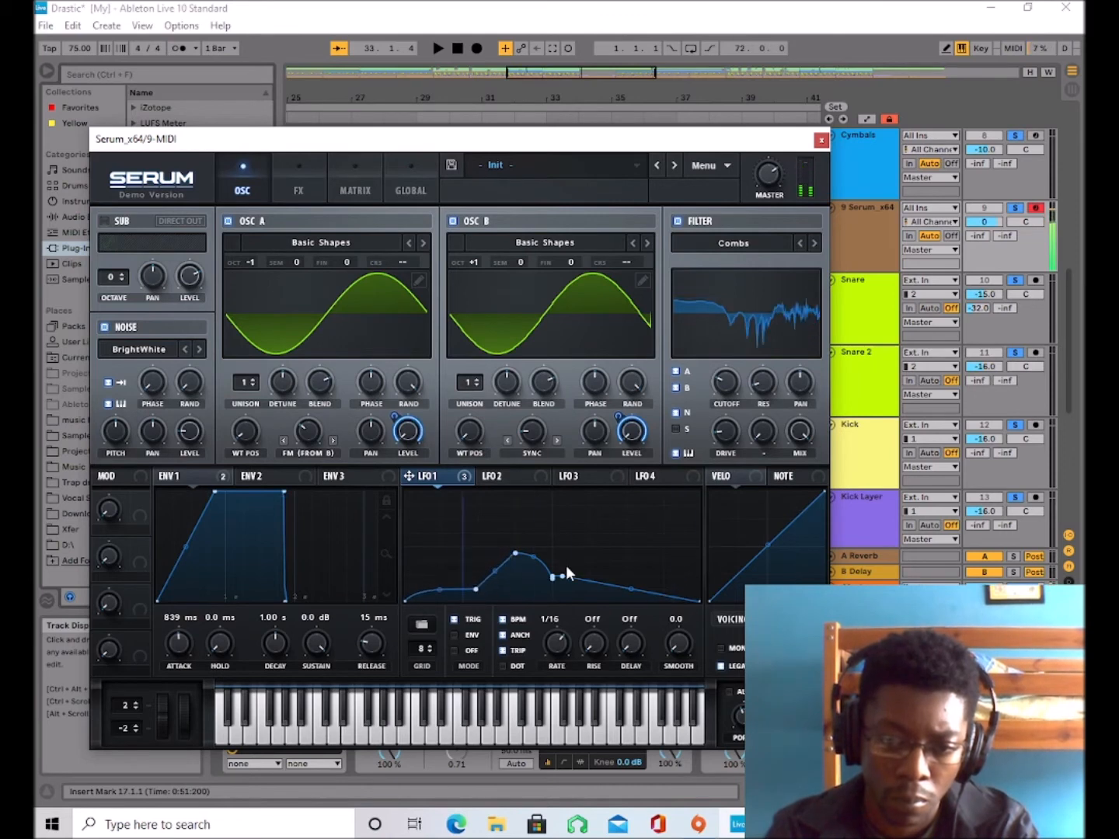
{"action": "left_click_drag", "start_coordinate": [566, 568], "coordinate": [662, 545]}
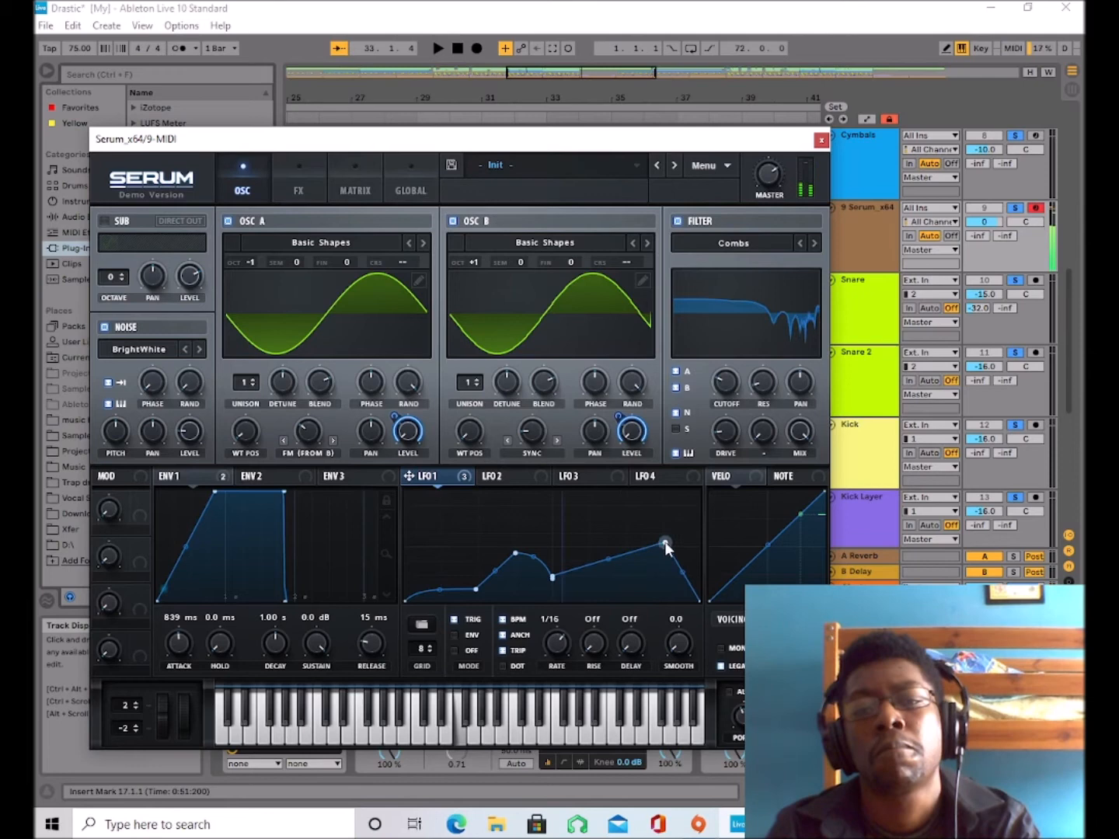
{"action": "double_click", "coordinate": [605, 584]}
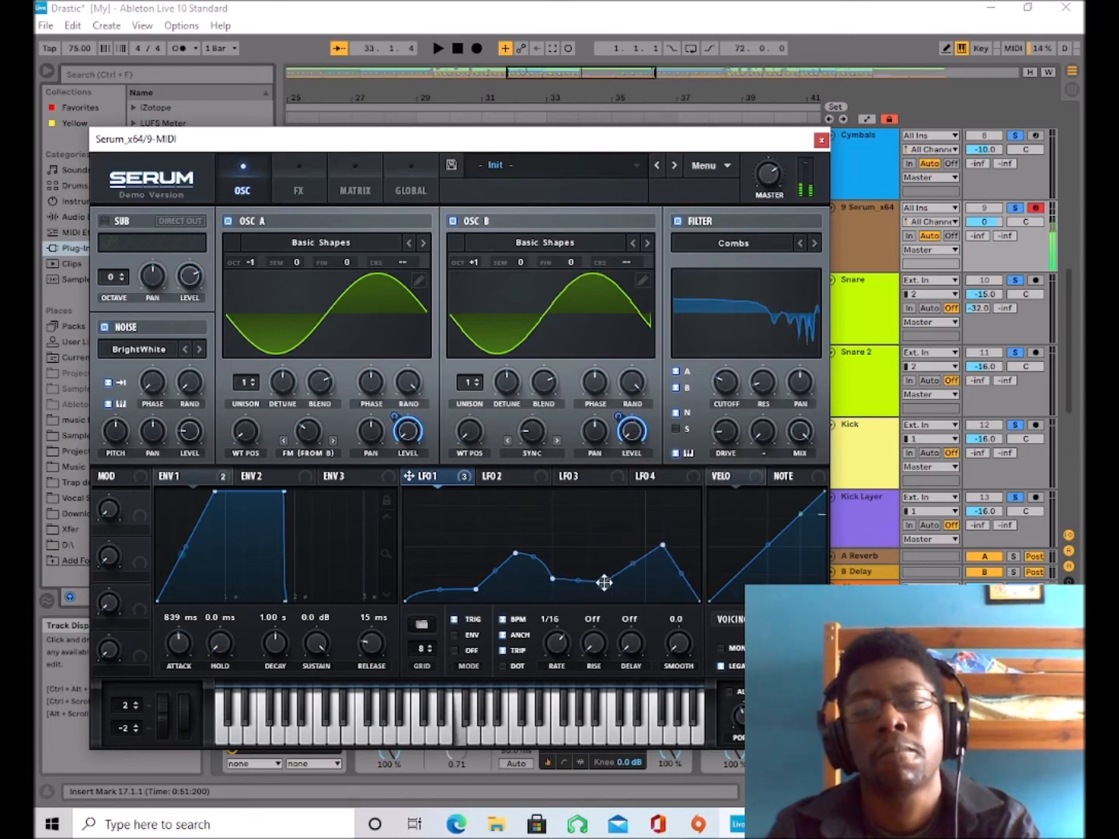
{"action": "left_click_drag", "start_coordinate": [604, 583], "coordinate": [566, 654]}
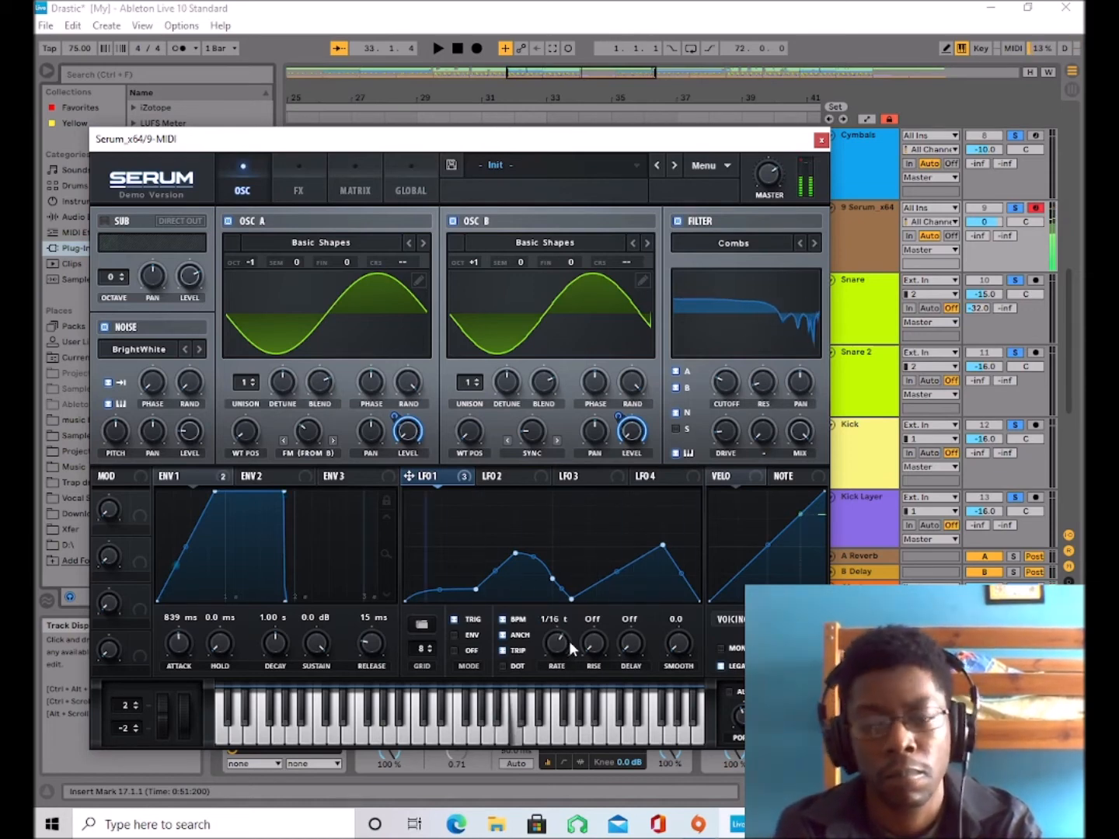
Set Envelope 1 to a curved 663 ms attack, 1000 ms decay and 0 dB sustain, and LFO 1's rate to 1/2.
{"action": "left_click_drag", "start_coordinate": [189, 549], "coordinate": [178, 538]}
{"action": "left_click_drag", "start_coordinate": [215, 492], "coordinate": [87, 476]}
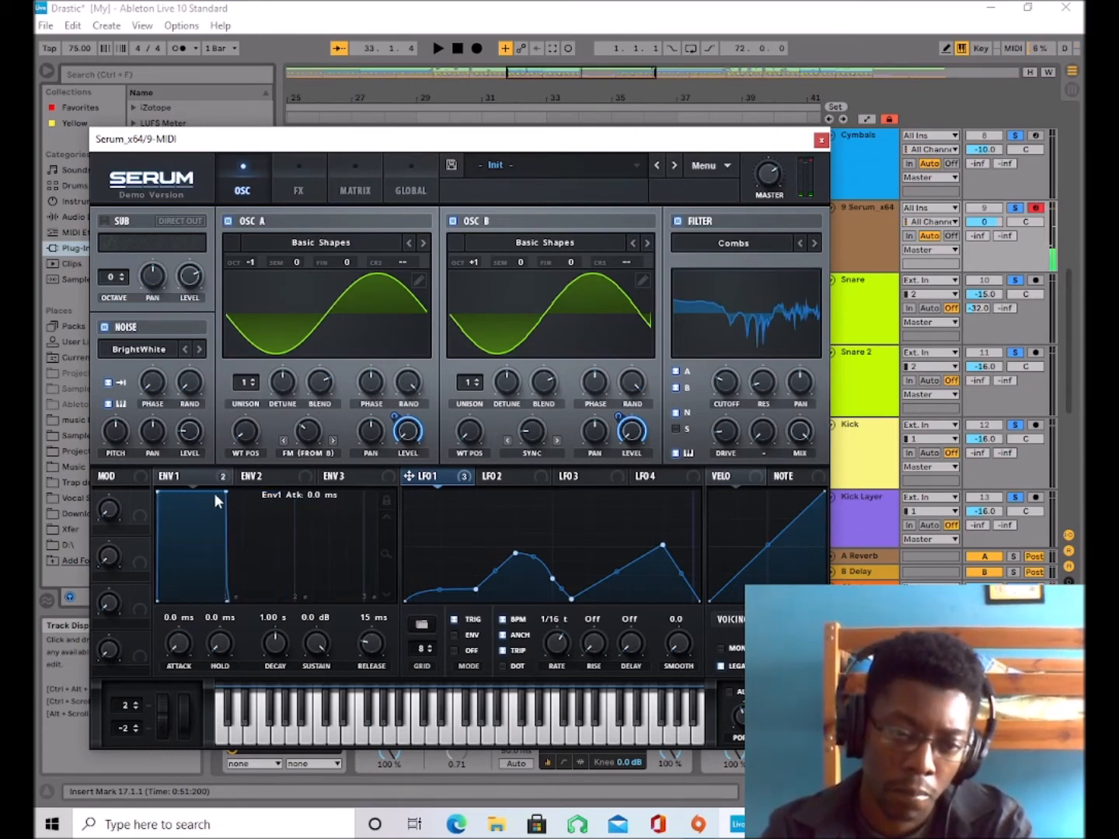
{"action": "left_click_drag", "start_coordinate": [226, 492], "coordinate": [223, 563]}
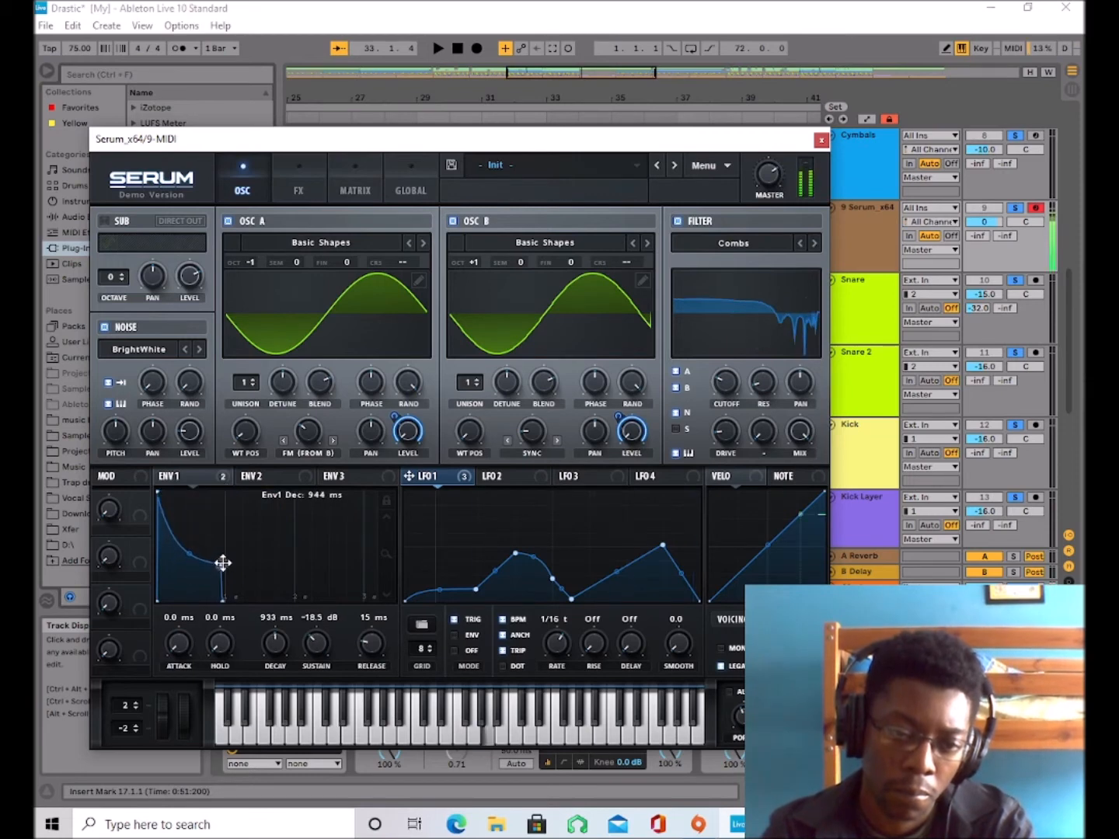
{"action": "left_click_drag", "start_coordinate": [217, 562], "coordinate": [222, 475]}
{"action": "left_click_drag", "start_coordinate": [191, 656], "coordinate": [213, 589]}
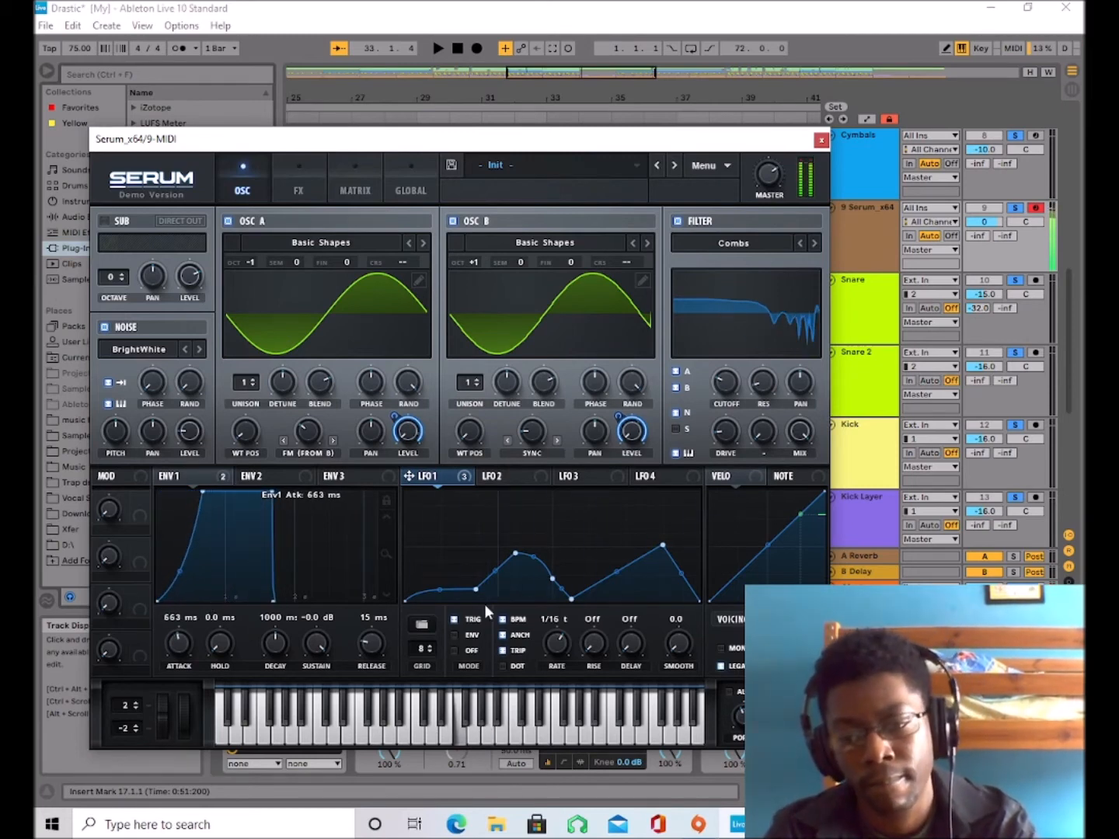
{"action": "left_click_drag", "start_coordinate": [556, 643], "coordinate": [556, 690]}
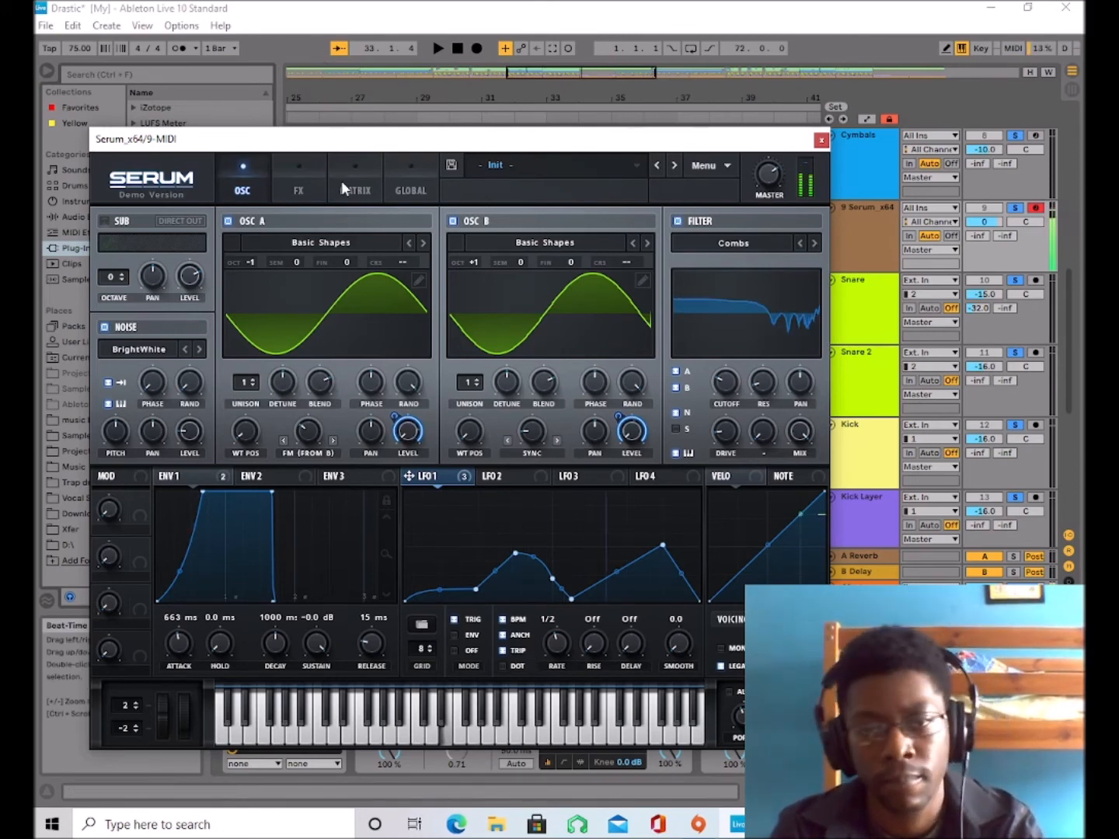
Try the reverb mix at 67%, reduce it to 32% and audition the result with the track.
{"action": "left_click", "coordinate": [316, 179]}
{"action": "left_click_drag", "start_coordinate": [744, 307], "coordinate": [760, 339]}
{"action": "left_click_drag", "start_coordinate": [759, 413], "coordinate": [759, 234]}
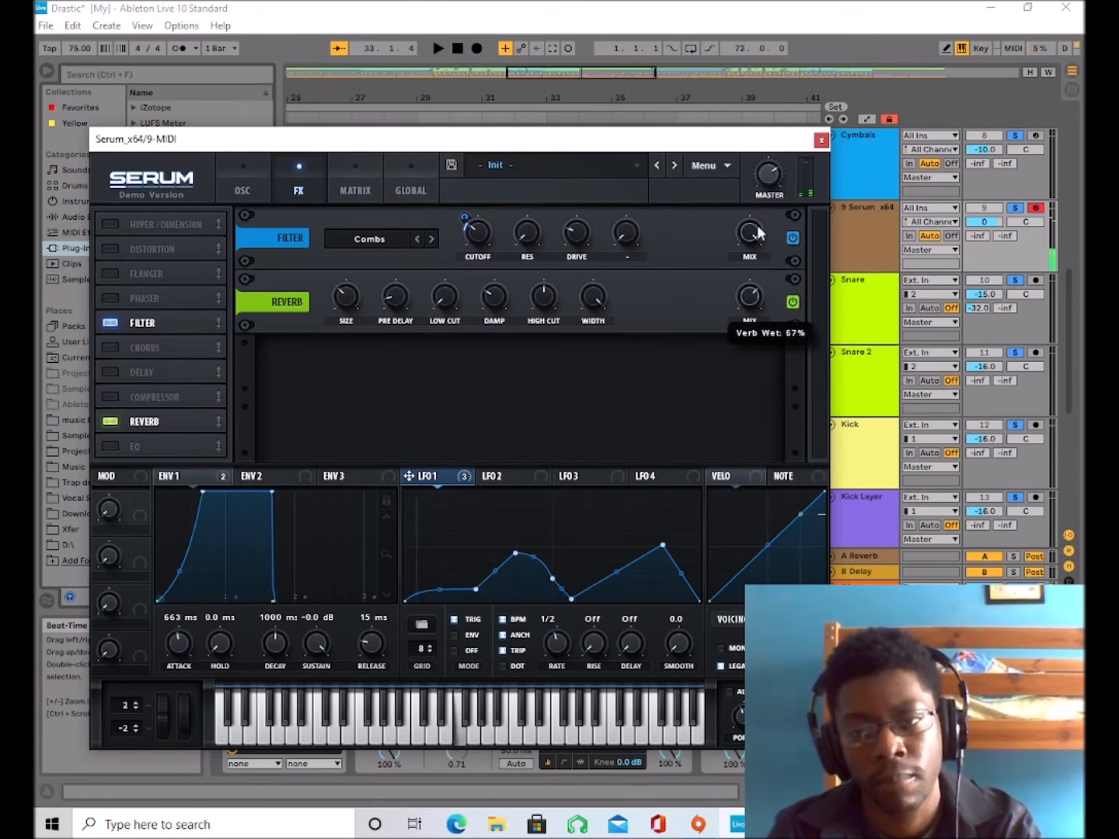
{"action": "mouse_move", "coordinate": [759, 371]}
{"action": "left_mouse_down"}
{"action": "mouse_move", "coordinate": [768, 233]}
{"action": "mouse_move", "coordinate": [755, 336]}
{"action": "mouse_move", "coordinate": [755, 234]}
{"action": "mouse_move", "coordinate": [757, 330]}
{"action": "mouse_move", "coordinate": [765, 228]}
{"action": "mouse_move", "coordinate": [753, 323]}
{"action": "mouse_move", "coordinate": [757, 180]}
{"action": "mouse_move", "coordinate": [735, 378]}
{"action": "mouse_move", "coordinate": [733, 248]}
{"action": "mouse_move", "coordinate": [742, 272]}
{"action": "mouse_move", "coordinate": [768, 182]}
{"action": "mouse_move", "coordinate": [742, 361]}
{"action": "mouse_move", "coordinate": [733, 298]}
{"action": "mouse_move", "coordinate": [722, 407]}
{"action": "mouse_move", "coordinate": [732, 212]}
{"action": "mouse_move", "coordinate": [753, 171]}
{"action": "mouse_move", "coordinate": [766, 221]}
{"action": "mouse_move", "coordinate": [763, 350]}
{"action": "mouse_move", "coordinate": [771, 206]}
{"action": "mouse_move", "coordinate": [766, 353]}
{"action": "mouse_move", "coordinate": [780, 217]}
{"action": "mouse_move", "coordinate": [774, 366]}
{"action": "left_mouse_up"}
{"action": "key", "text": "space"}
{"action": "mouse_move", "coordinate": [778, 298]}
{"action": "left_mouse_down"}
{"action": "mouse_move", "coordinate": [764, 235]}
{"action": "mouse_move", "coordinate": [754, 325]}
{"action": "mouse_move", "coordinate": [771, 259]}
{"action": "mouse_move", "coordinate": [775, 310]}
{"action": "mouse_move", "coordinate": [776, 261]}
{"action": "mouse_move", "coordinate": [764, 343]}
{"action": "mouse_move", "coordinate": [770, 253]}
{"action": "mouse_move", "coordinate": [757, 373]}
{"action": "mouse_move", "coordinate": [768, 246]}
{"action": "mouse_move", "coordinate": [754, 335]}
{"action": "mouse_move", "coordinate": [754, 259]}
{"action": "mouse_move", "coordinate": [744, 332]}
{"action": "mouse_move", "coordinate": [749, 259]}
{"action": "mouse_move", "coordinate": [750, 295]}
{"action": "mouse_move", "coordinate": [759, 253]}
{"action": "mouse_move", "coordinate": [761, 280]}
{"action": "mouse_move", "coordinate": [745, 369]}
{"action": "mouse_move", "coordinate": [764, 243]}
{"action": "mouse_move", "coordinate": [759, 338]}
{"action": "mouse_move", "coordinate": [781, 191]}
{"action": "mouse_move", "coordinate": [782, 303]}
{"action": "left_mouse_up"}
{"action": "left_click_drag", "start_coordinate": [776, 396], "coordinate": [764, 266]}
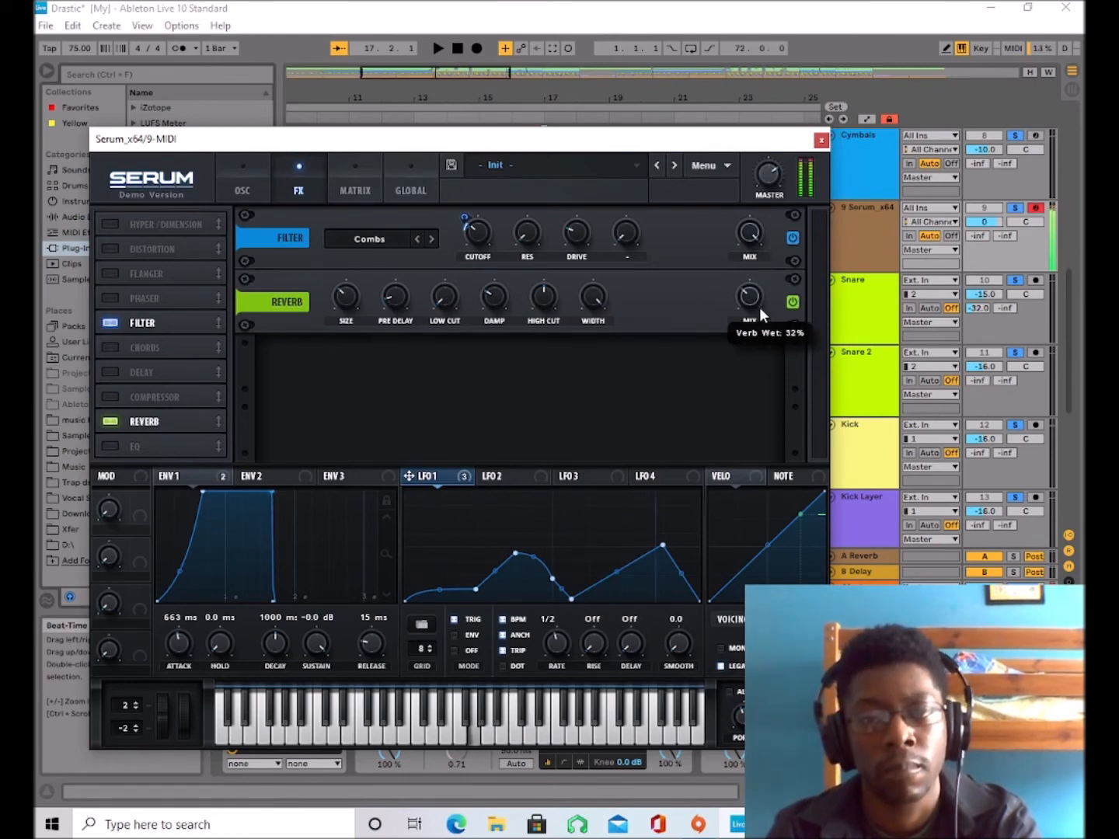
{"action": "key", "text": "space"}
{"action": "key", "text": "space"}
Close and reopen the synth's plug-in window, continuing in demo mode.
{"action": "left_click", "coordinate": [821, 140]}
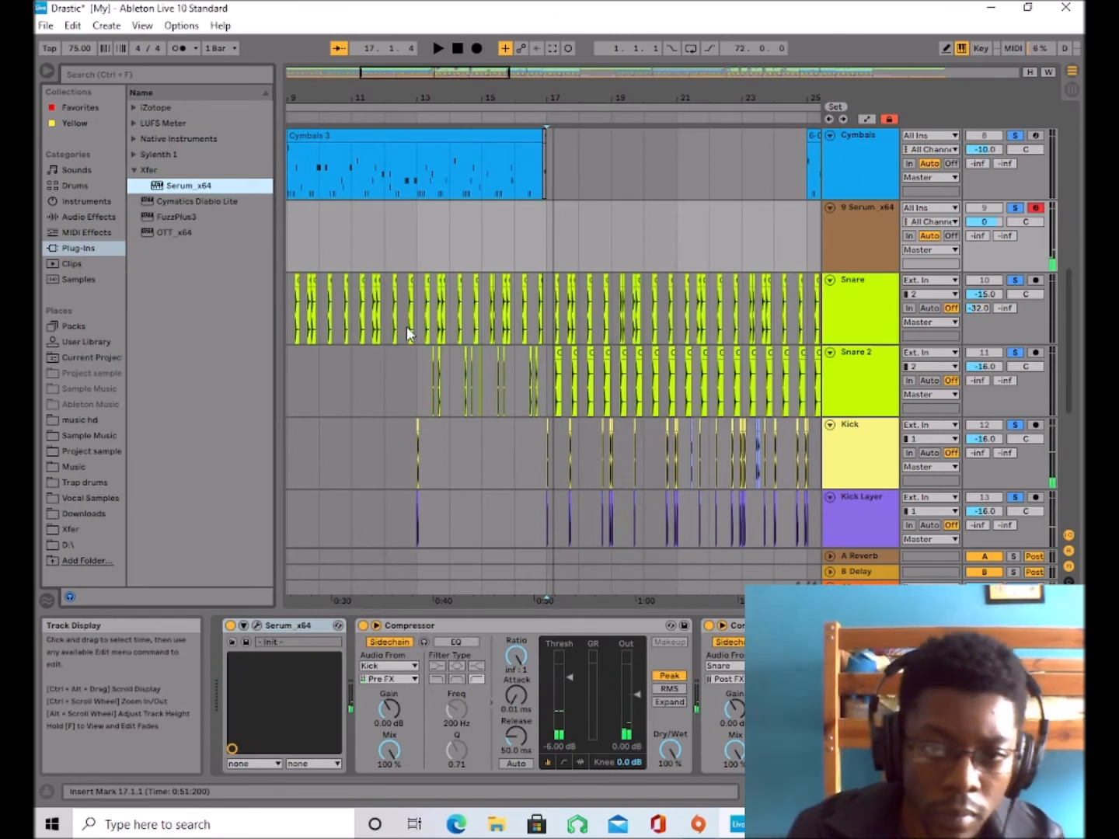
{"action": "left_click", "coordinate": [256, 626]}
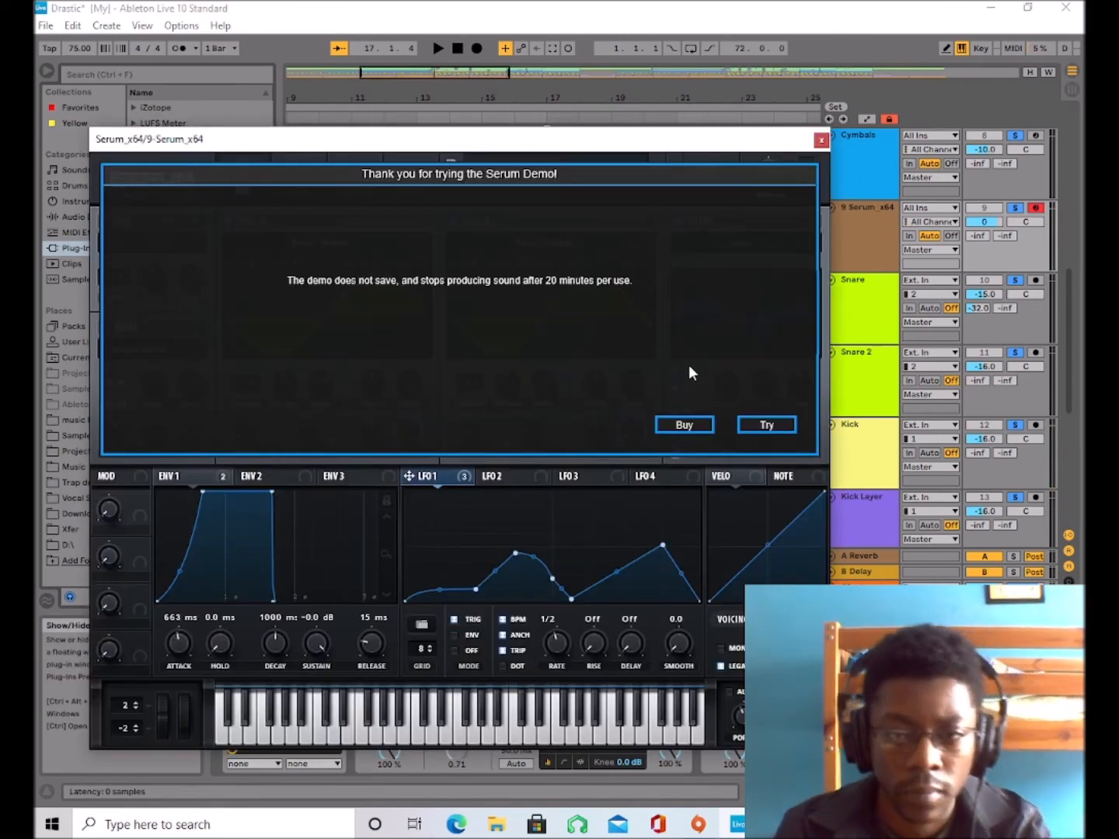
{"action": "left_click", "coordinate": [764, 425]}
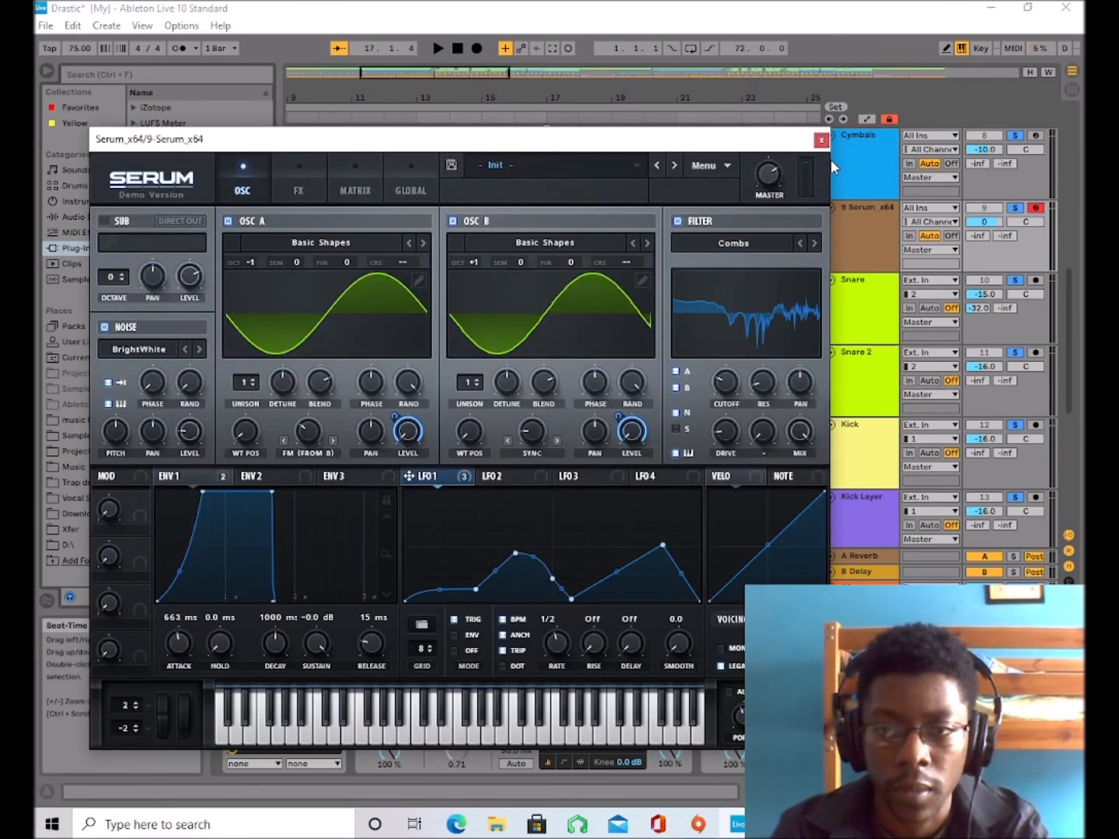
Try the reverb mix at 46% while the track plays, and bring it down to 0%.
{"action": "left_click", "coordinate": [296, 187]}
{"action": "left_click_drag", "start_coordinate": [746, 299], "coordinate": [775, 276]}
{"action": "key", "text": "space"}
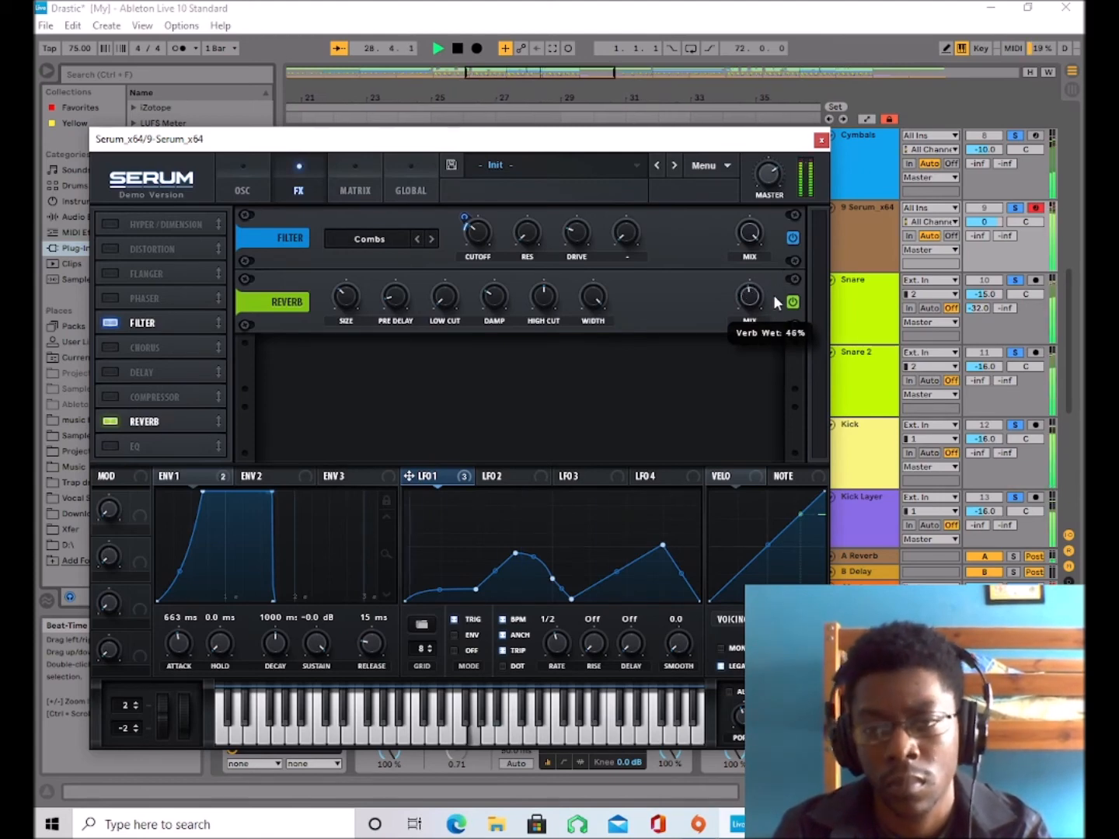
{"action": "left_click_drag", "start_coordinate": [766, 335], "coordinate": [754, 376]}
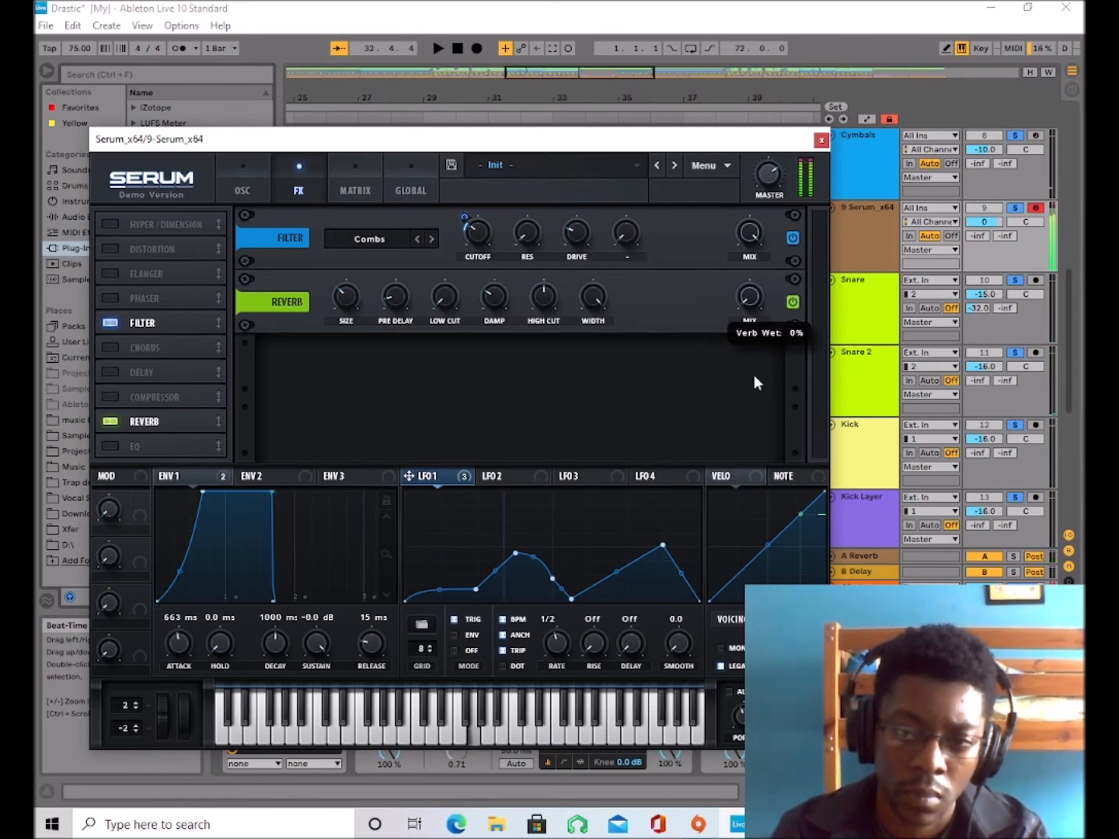
Set LFO 2 to Trig mode and audition notes in the C3 octave.
{"action": "left_click", "coordinate": [501, 476]}
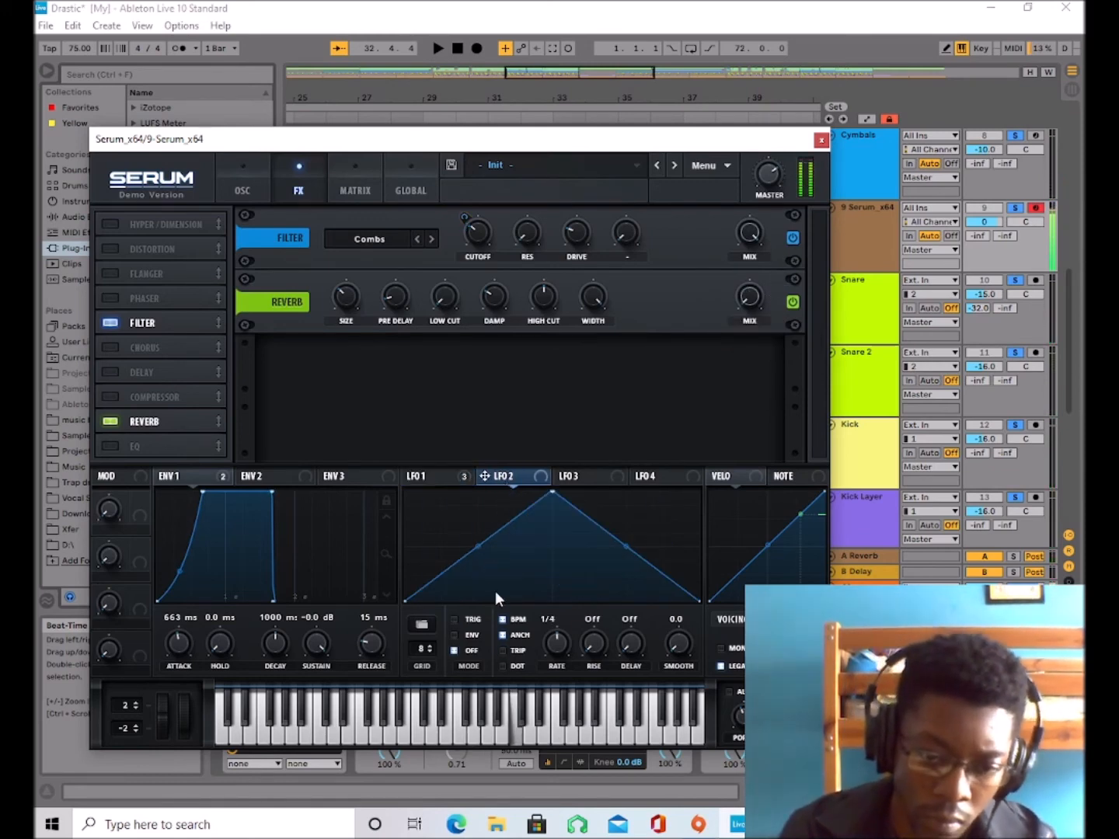
{"action": "left_click", "coordinate": [455, 620]}
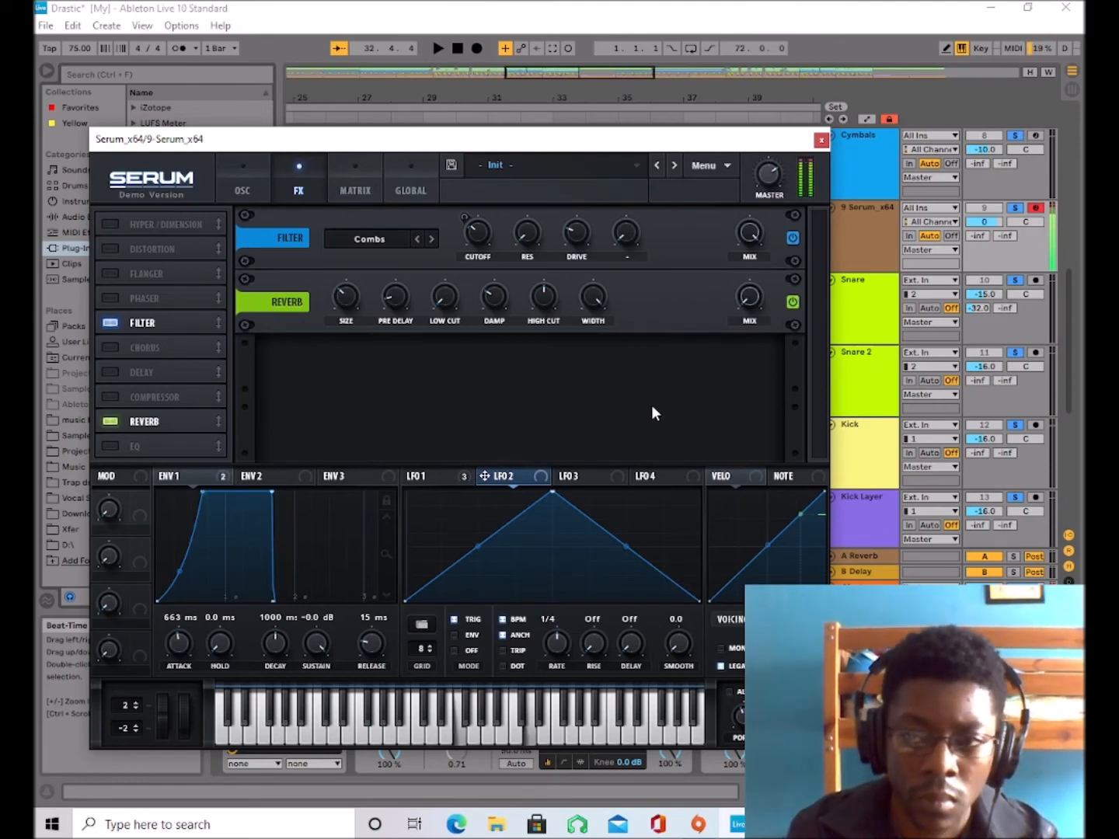
{"action": "mouse_move", "coordinate": [764, 201]}
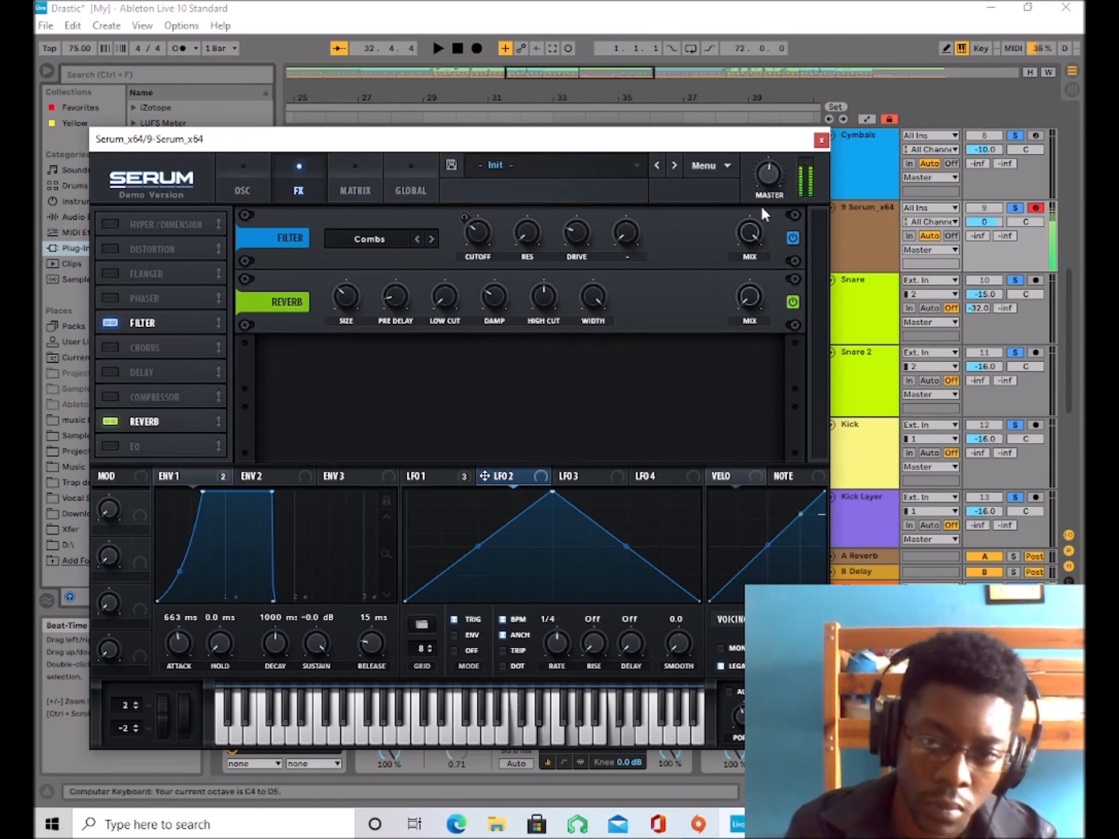
{"action": "key", "text": "z"}
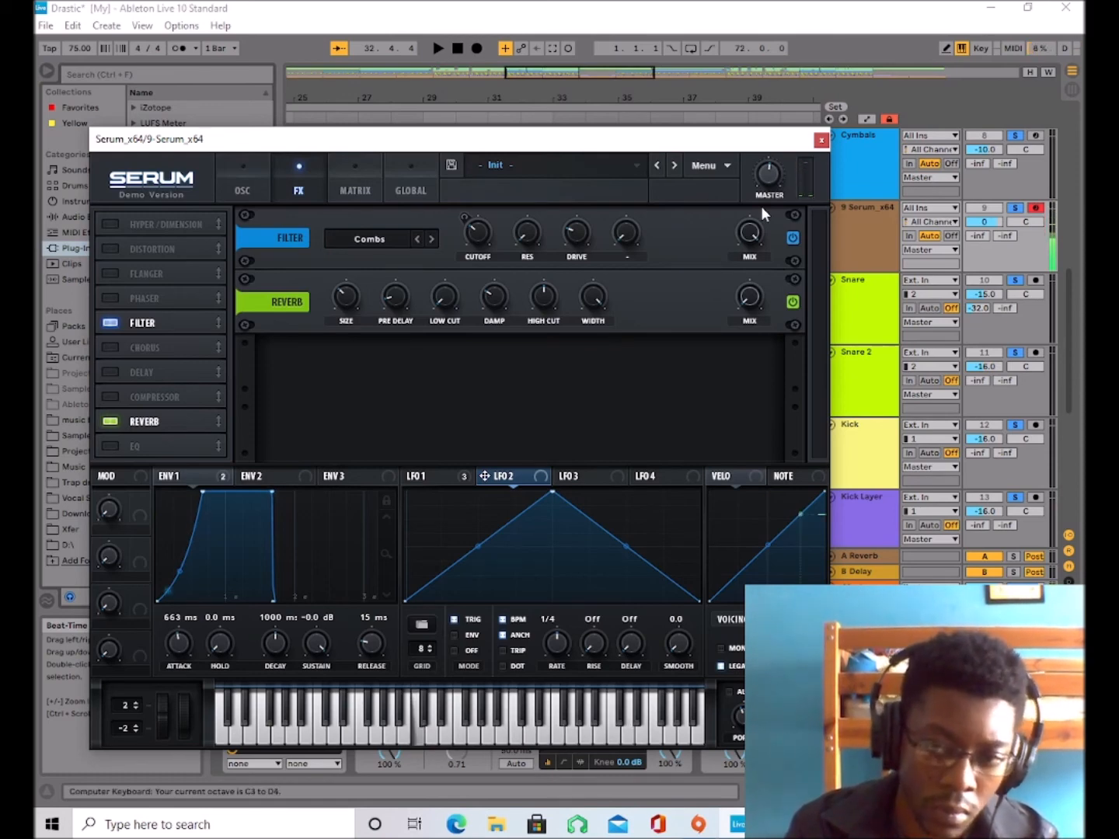
{"action": "key", "text": "g"}
{"action": "key", "text": "j"}
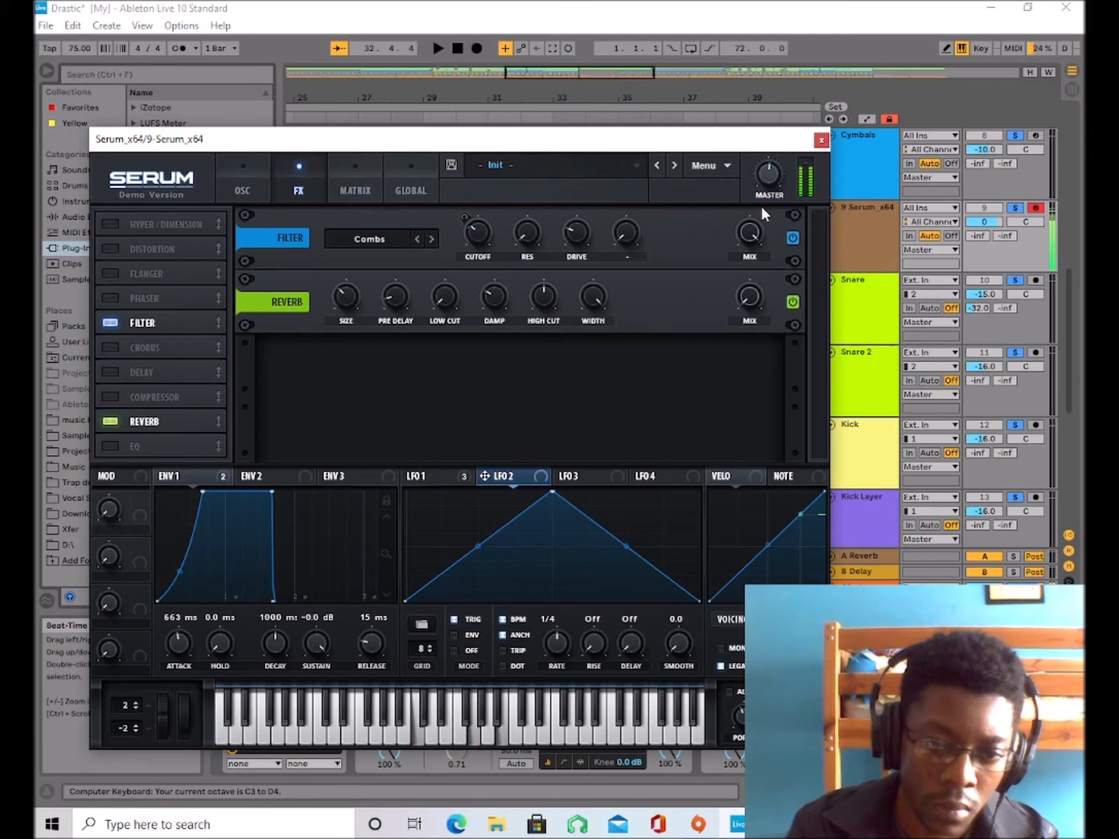
Move LFO 2's peak close to the start of the cycle and slightly lower, auditioning notes.
{"action": "key", "text": "d"}
{"action": "left_click_drag", "start_coordinate": [552, 491], "coordinate": [433, 500]}
{"action": "key", "text": "d"}
{"action": "key", "text": "d"}
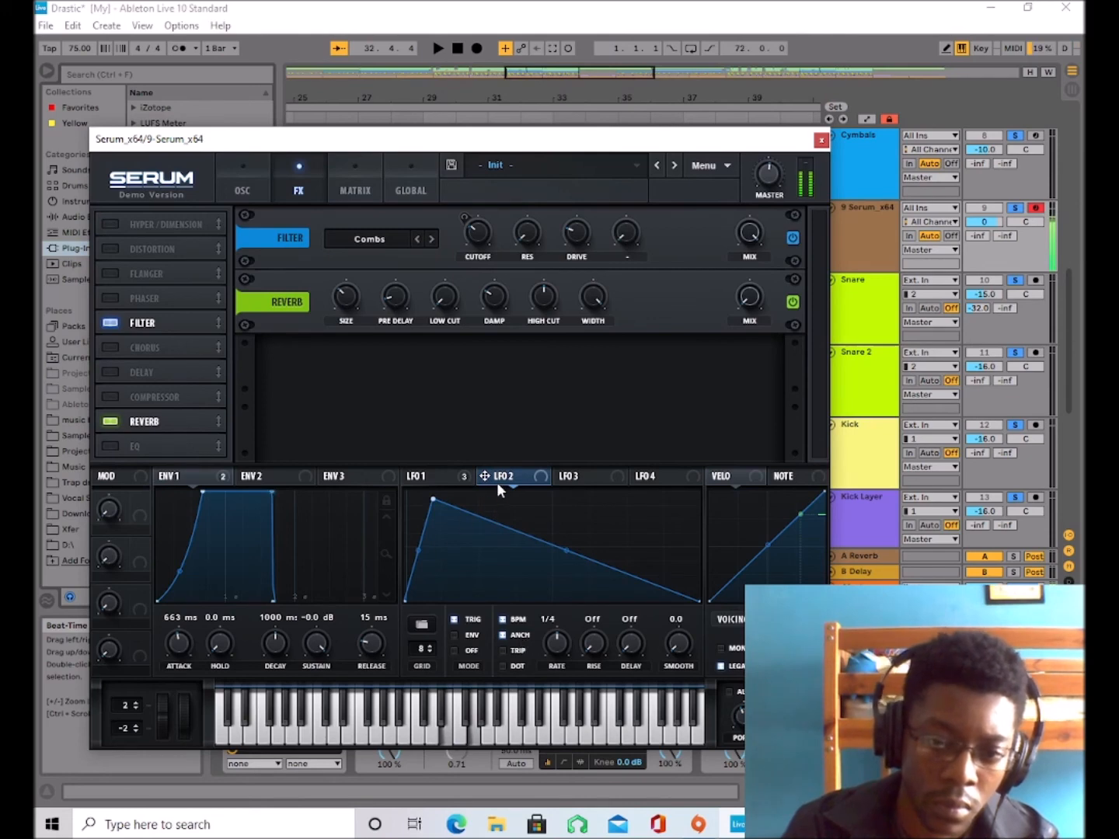
Assign LFO 2 to the reverb mix and set its rate to 1/8 triplet while auditioning a note.
{"action": "left_click_drag", "start_coordinate": [740, 312], "coordinate": [746, 302]}
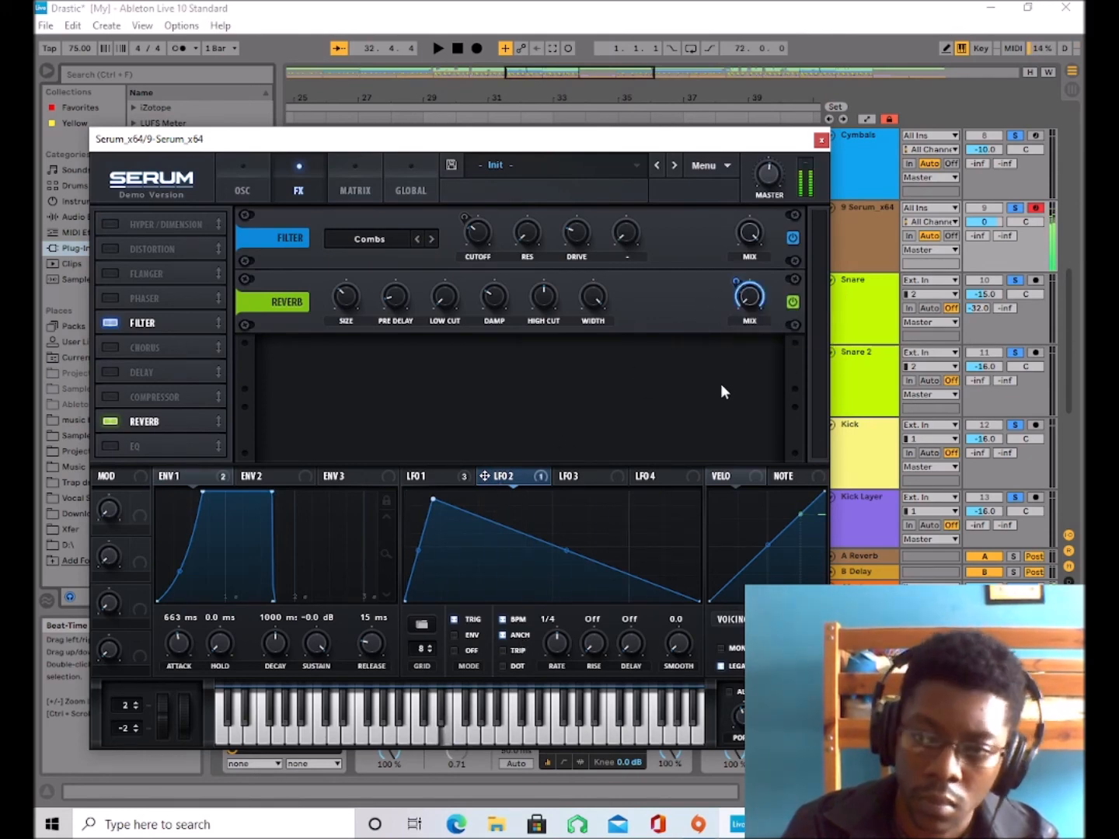
{"action": "key", "text": "g"}
{"action": "left_click_drag", "start_coordinate": [556, 644], "coordinate": [561, 629]}
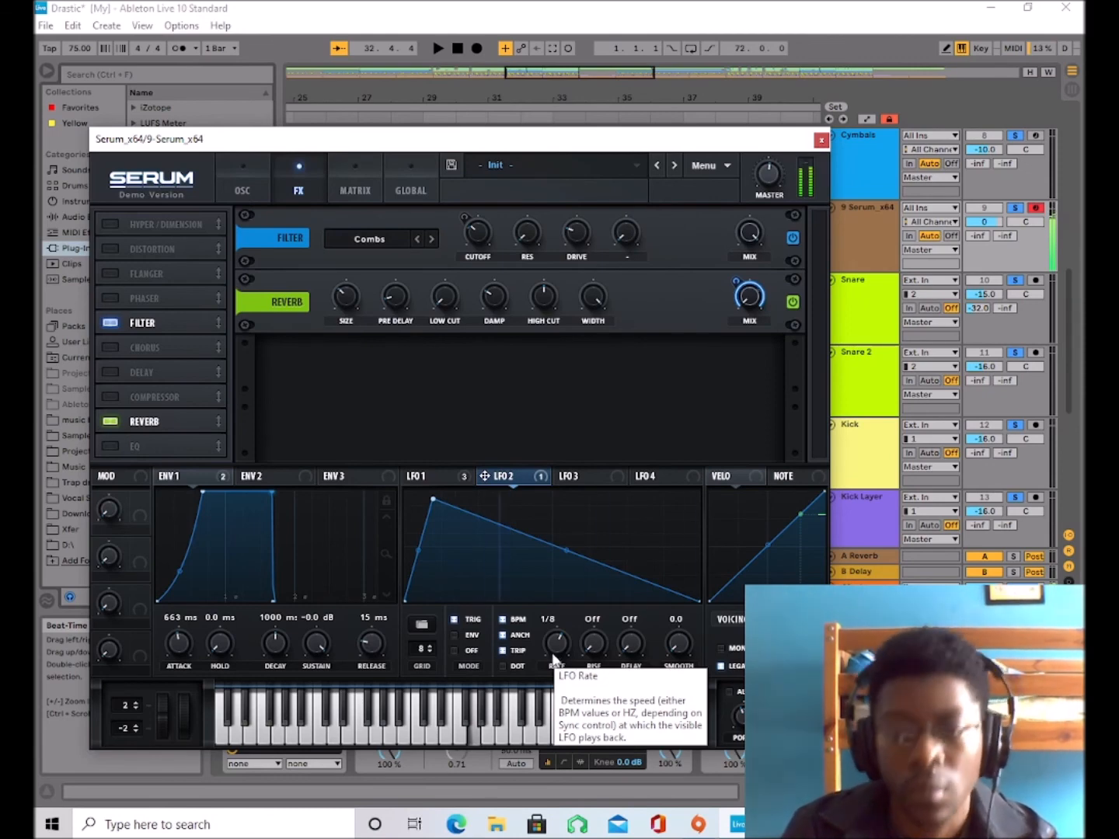
Play the track and raise LFO 2's rate to 1/16 triplet, comparing it with LFO 1.
{"action": "key", "text": "space"}
{"action": "key", "text": "space"}
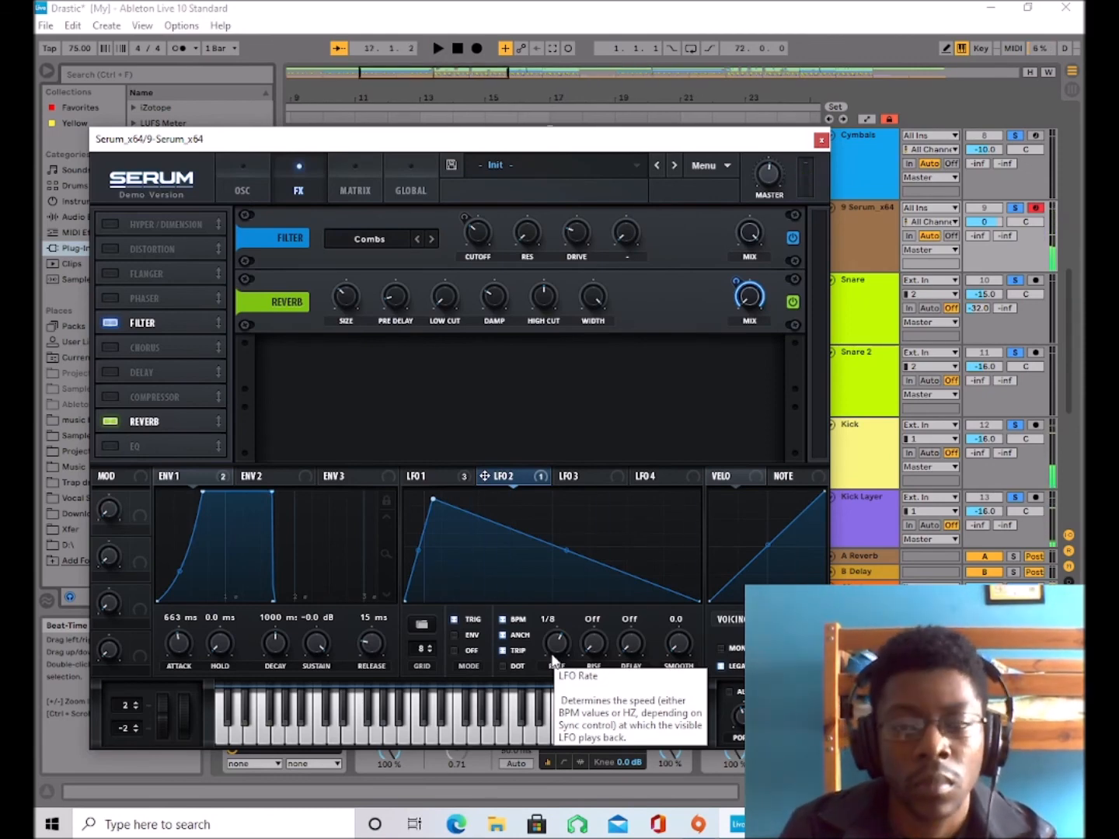
{"action": "key", "text": "space"}
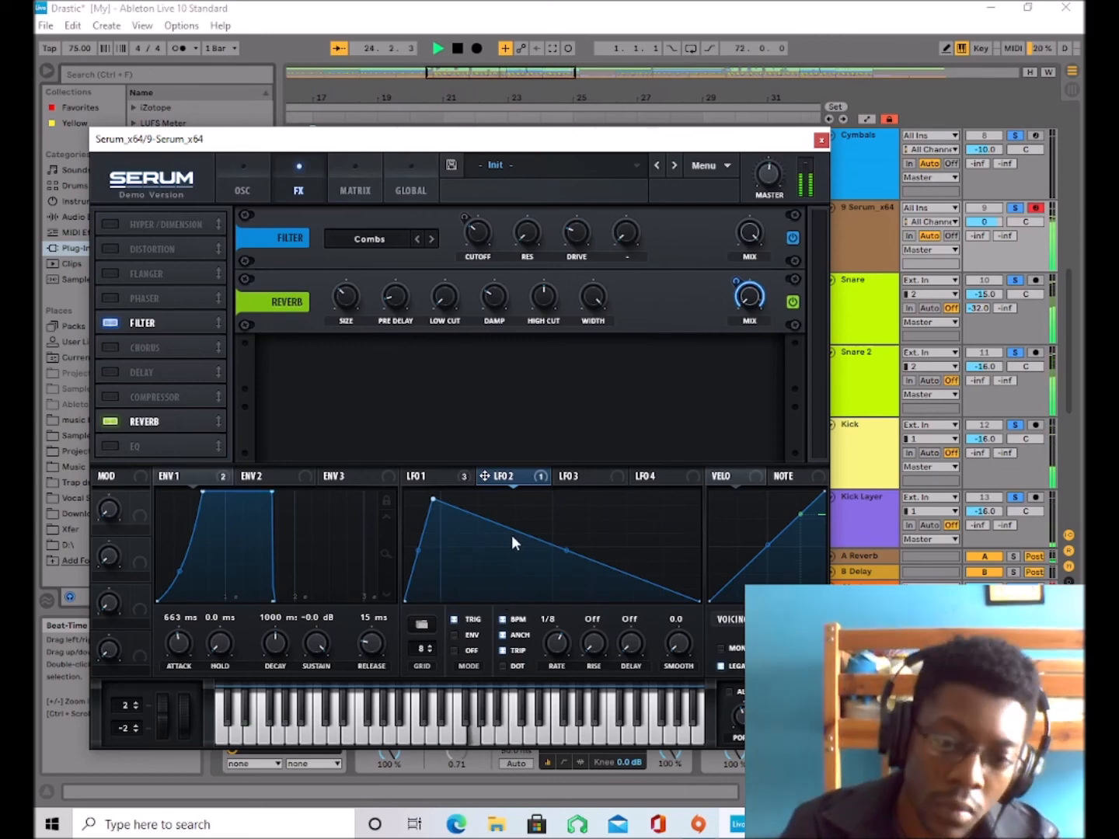
{"action": "mouse_move", "coordinate": [556, 642]}
{"action": "left_mouse_down"}
{"action": "mouse_move", "coordinate": [559, 675]}
{"action": "mouse_move", "coordinate": [563, 633]}
{"action": "left_mouse_up"}
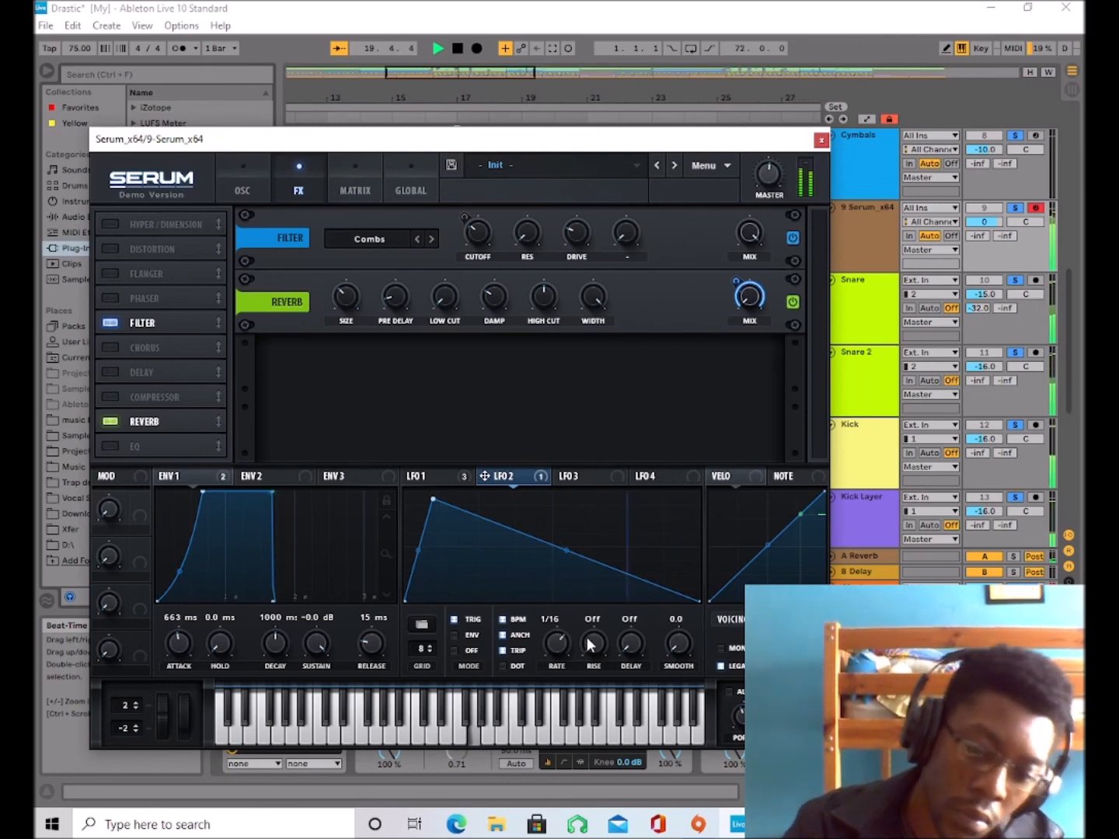
{"action": "left_click", "coordinate": [450, 475]}
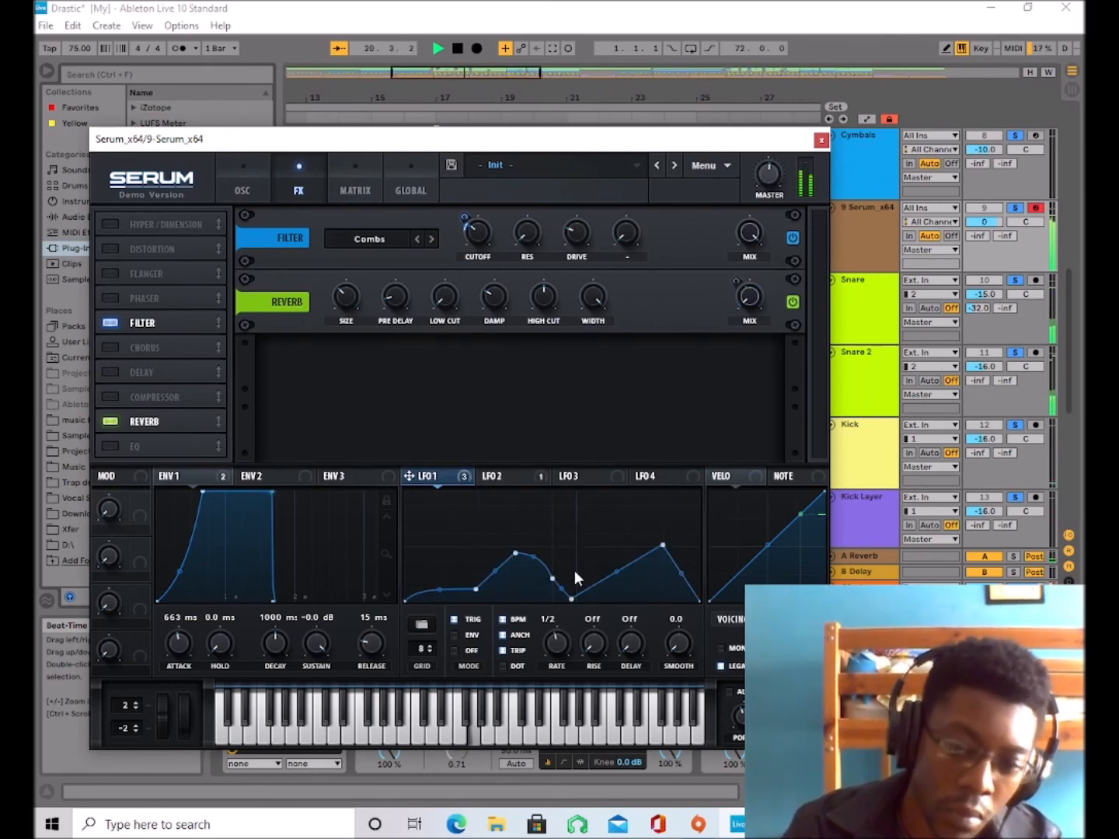
{"action": "left_click", "coordinate": [513, 480]}
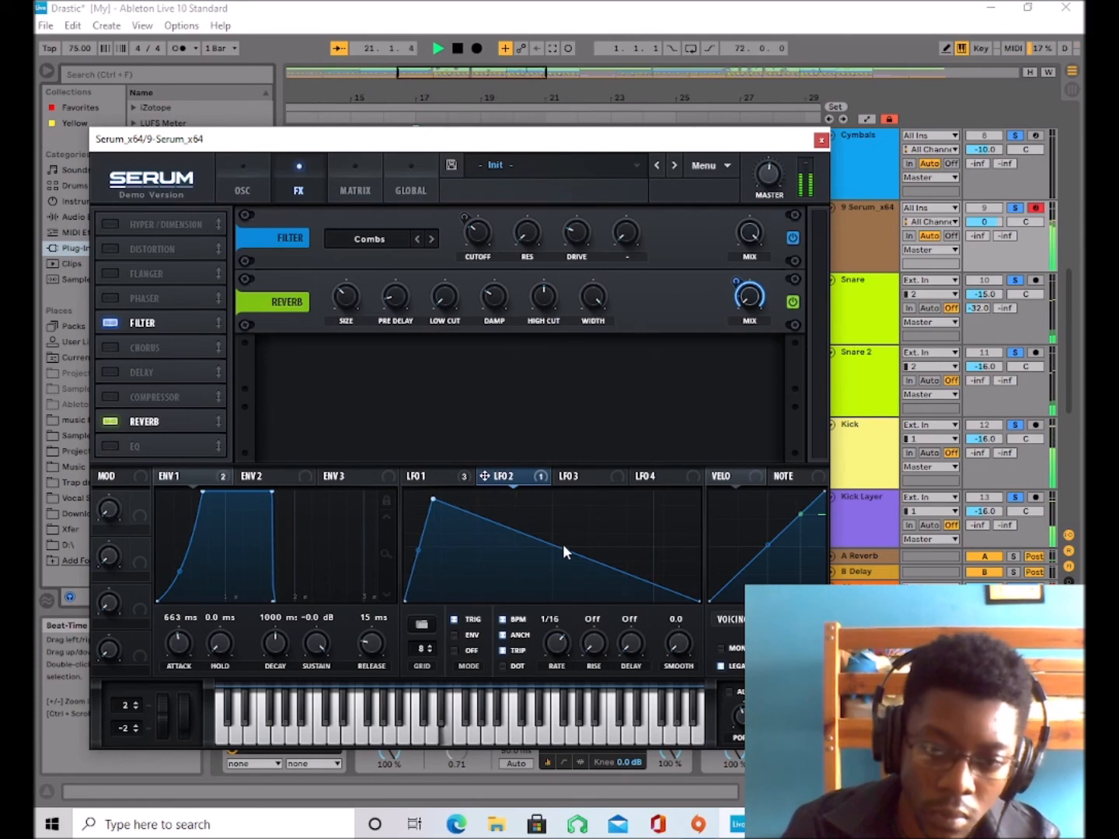
Bend LFO 2's falling segment downward into a steep concave decay curve.
{"action": "mouse_move", "coordinate": [569, 546]}
{"action": "left_mouse_down"}
{"action": "mouse_move", "coordinate": [566, 505]}
{"action": "mouse_move", "coordinate": [562, 558]}
{"action": "mouse_move", "coordinate": [514, 571]}
{"action": "mouse_move", "coordinate": [527, 536]}
{"action": "mouse_move", "coordinate": [562, 514]}
{"action": "mouse_move", "coordinate": [557, 528]}
{"action": "left_mouse_up"}
{"action": "left_click_drag", "start_coordinate": [558, 528], "coordinate": [555, 537]}
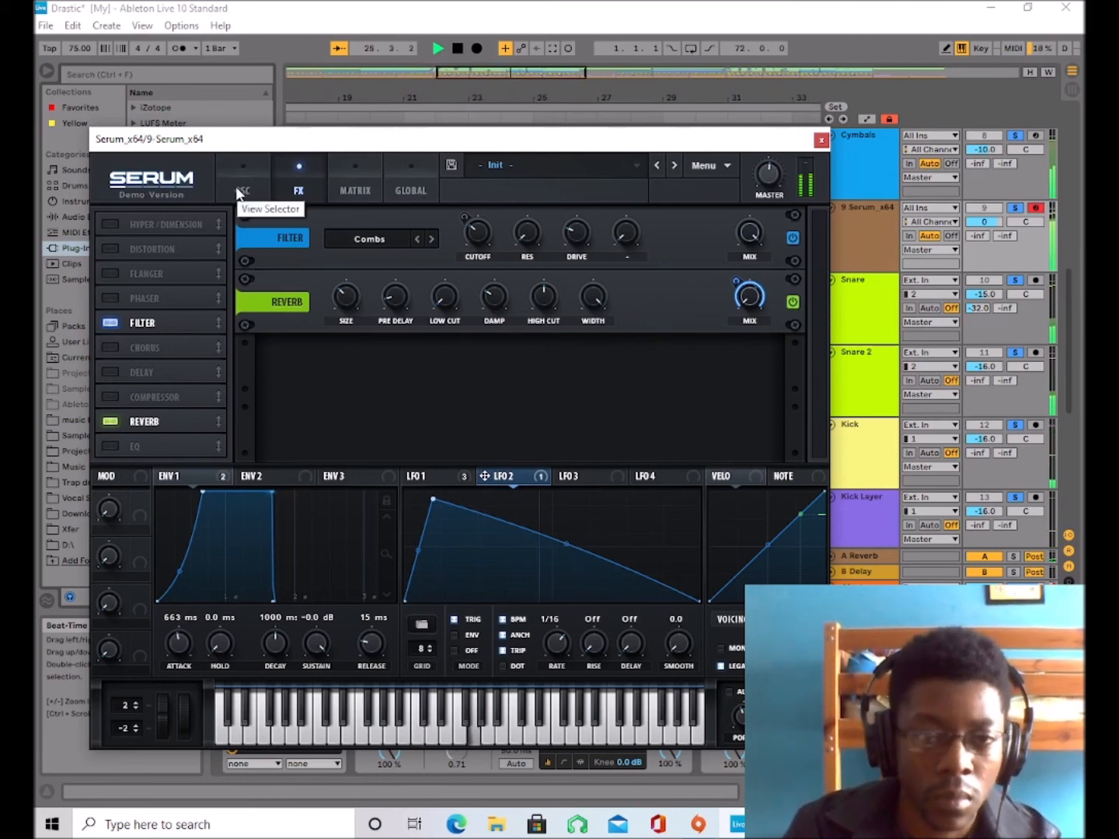
{"action": "left_click_drag", "start_coordinate": [567, 550], "coordinate": [549, 573]}
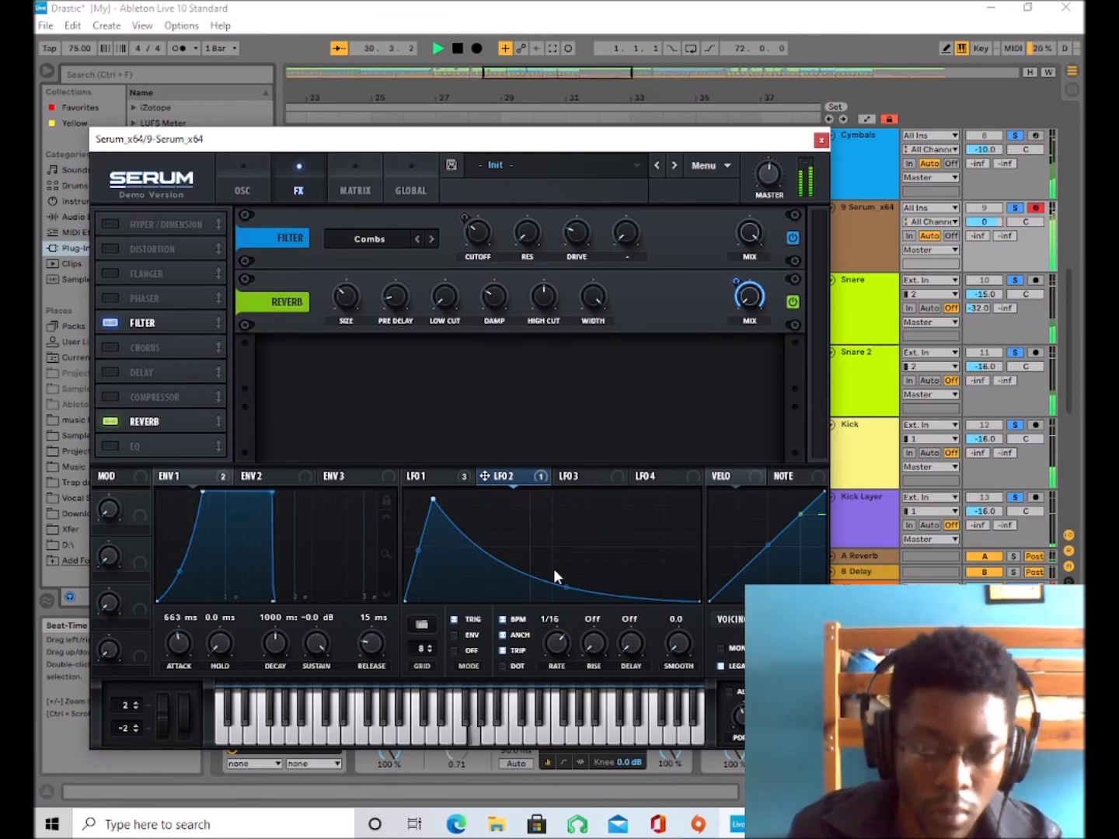
Audition notes in the C4 octave, display LFO 1's shape, and play the track with the sound.
{"action": "key", "text": "x"}
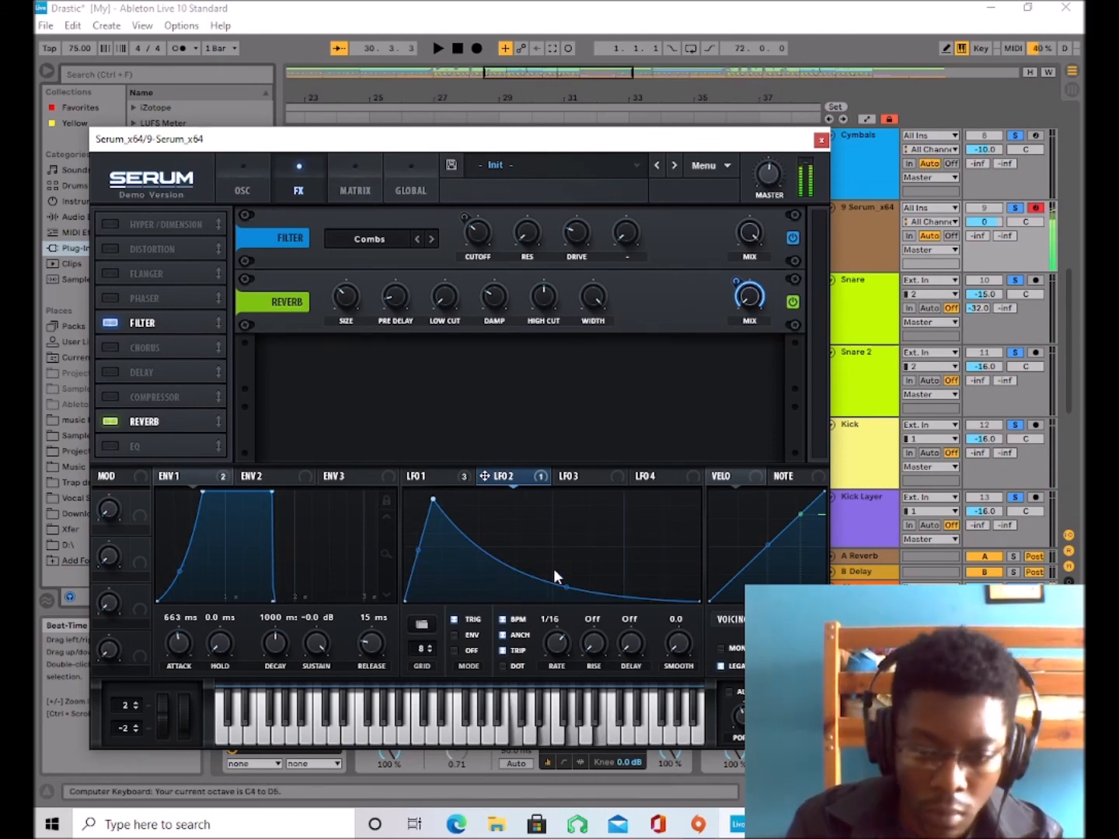
{"action": "key", "text": "z"}
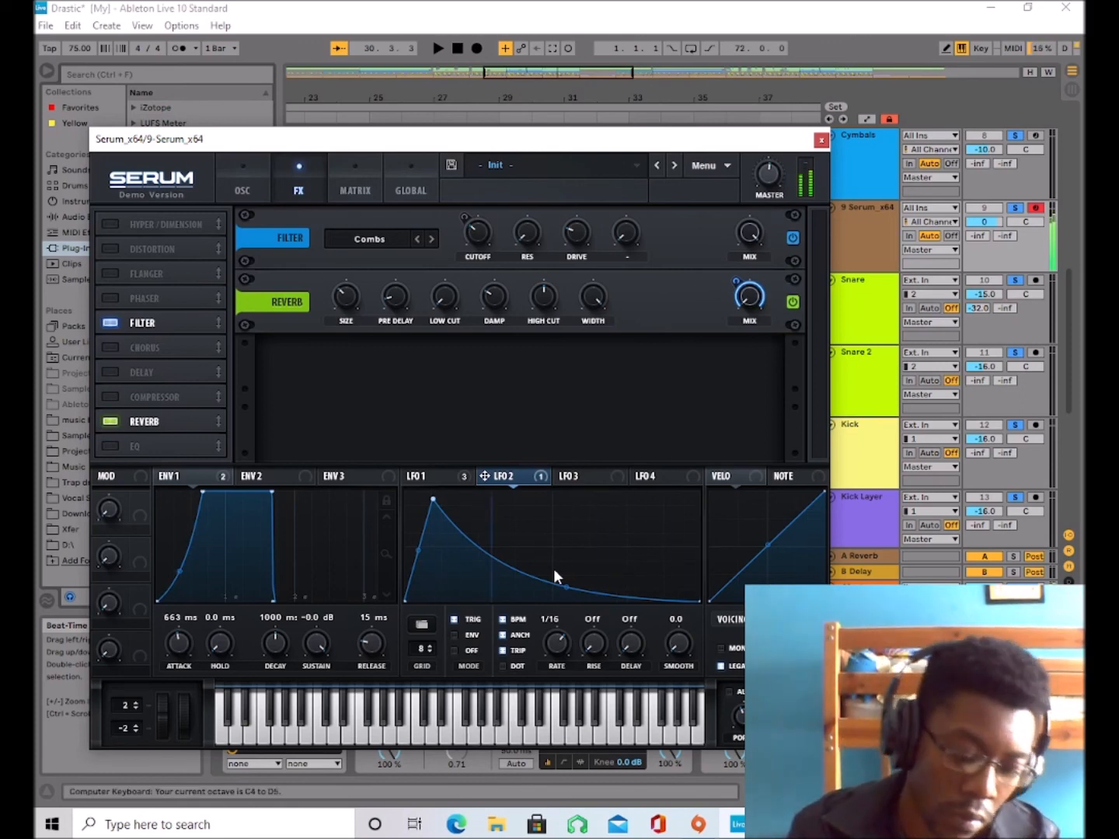
{"action": "key", "text": "x"}
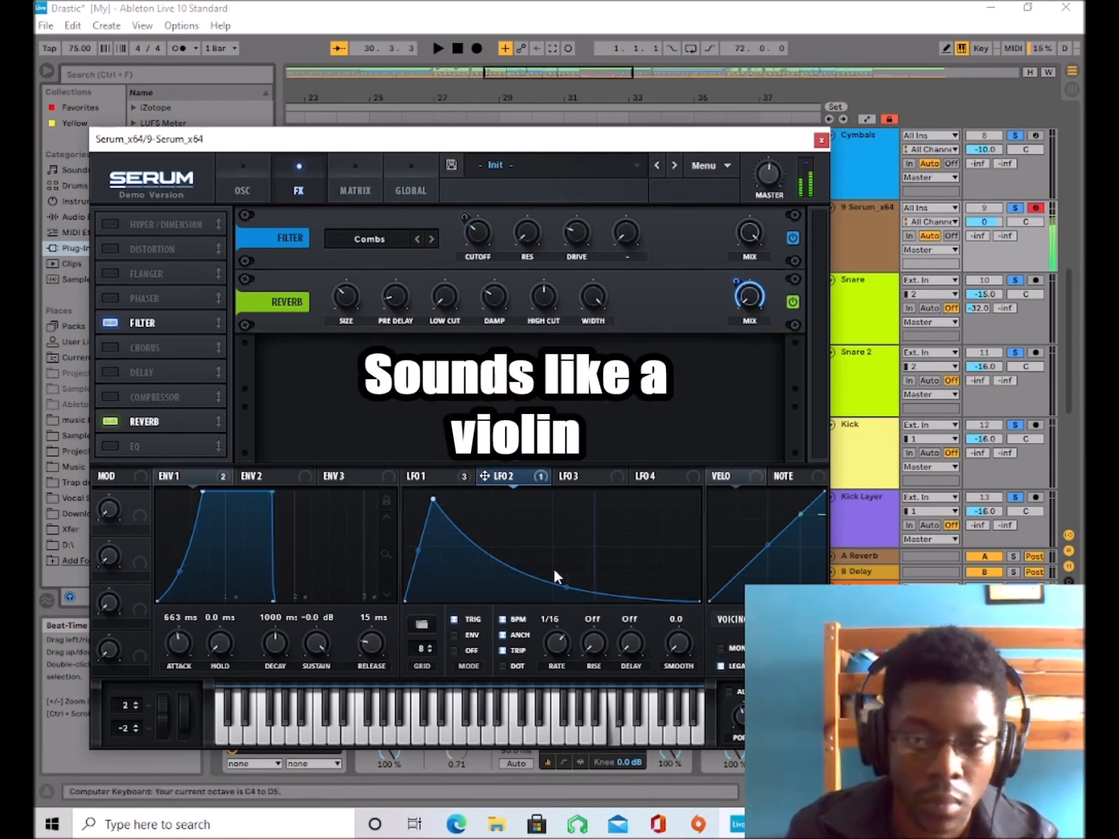
{"action": "left_click", "coordinate": [466, 477]}
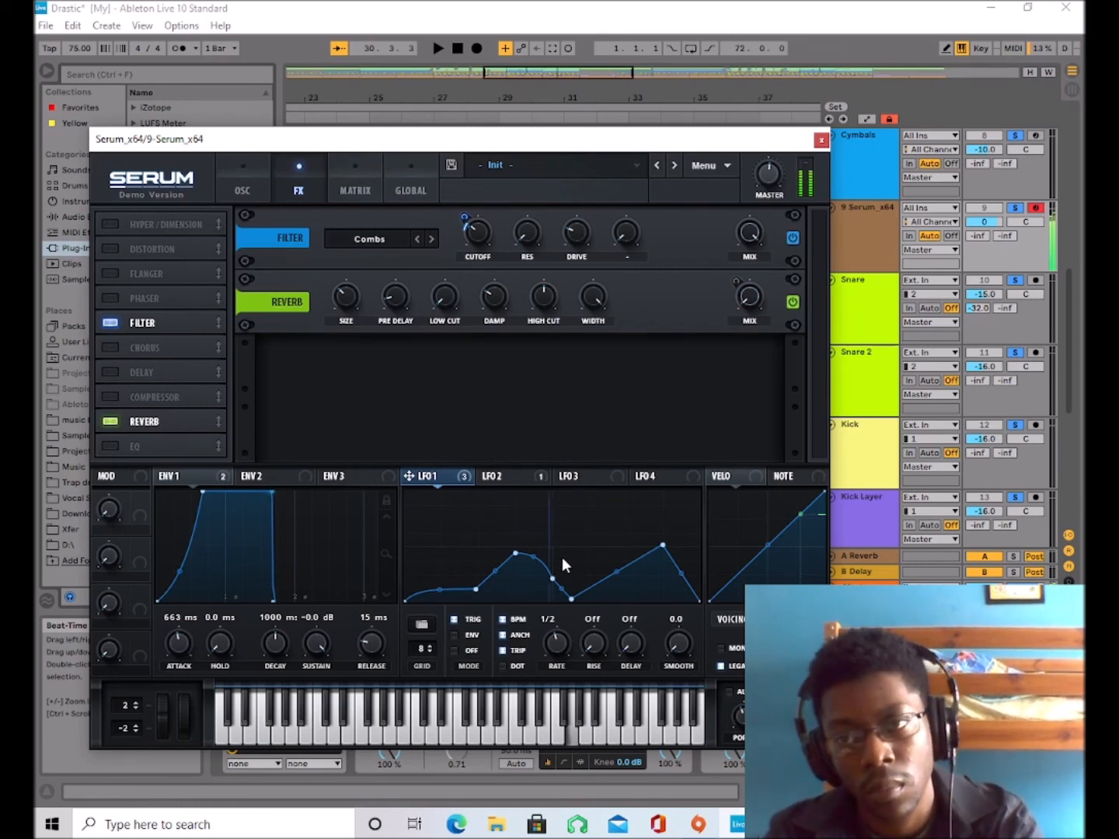
{"action": "key", "text": "space"}
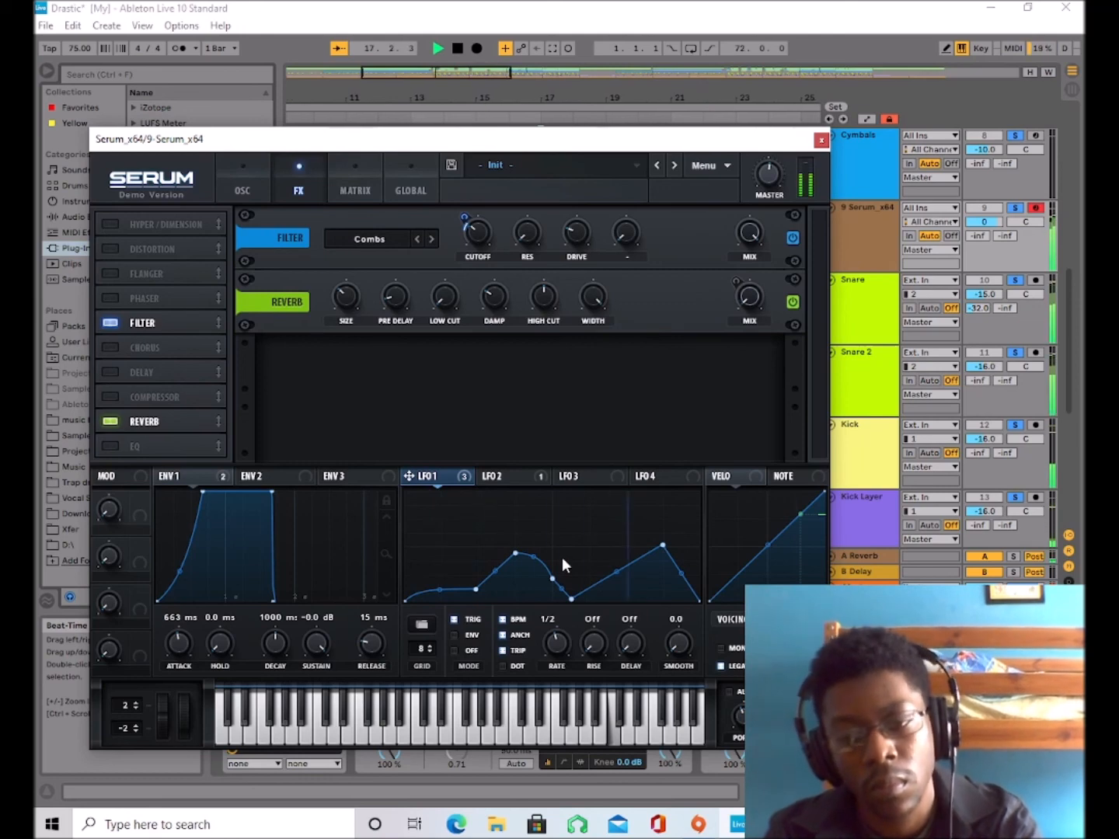